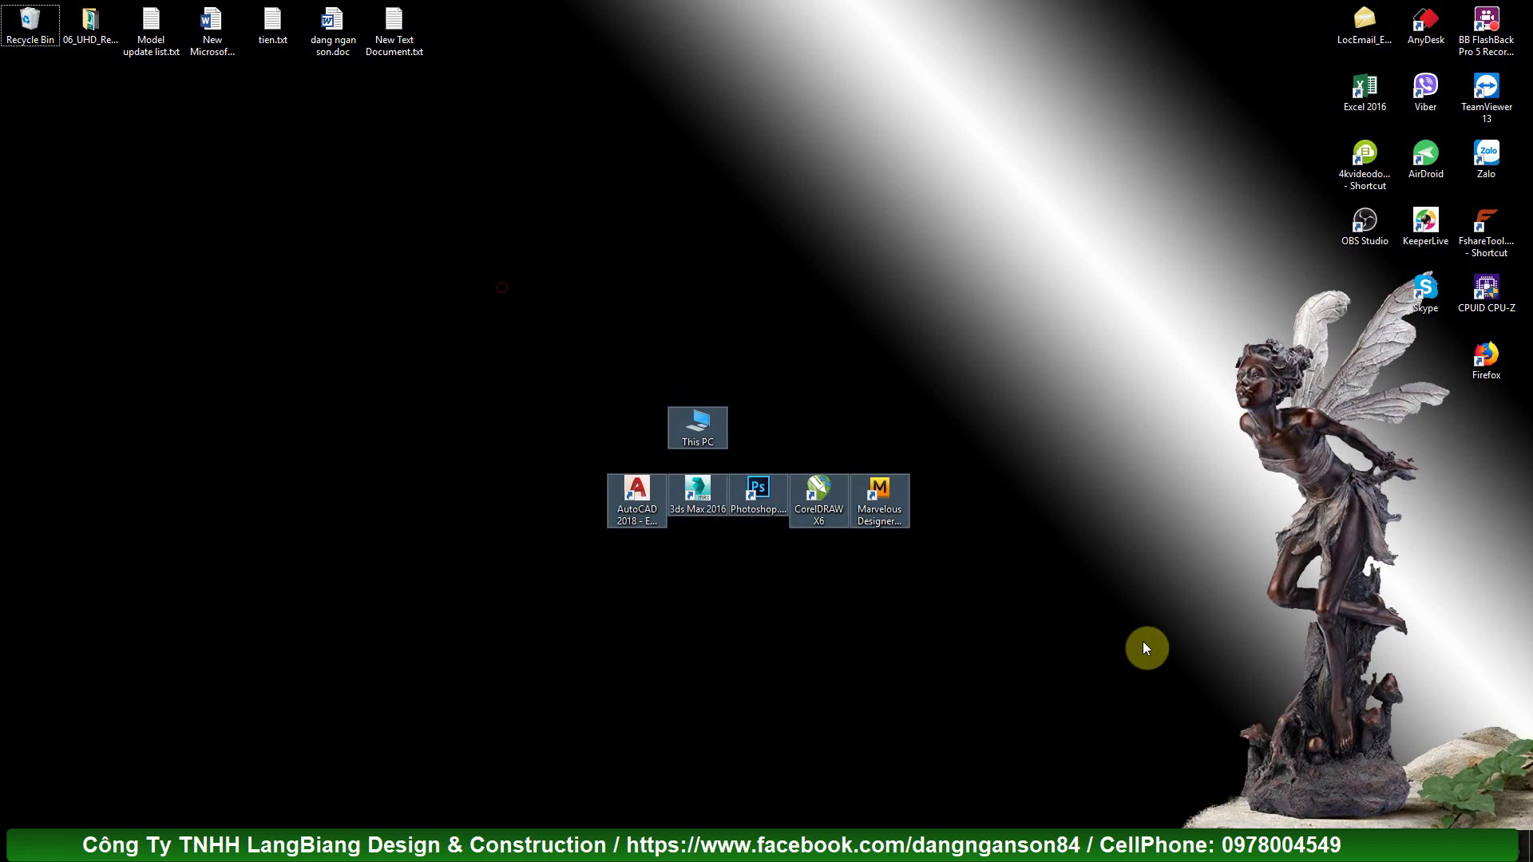
# - Bring the 3ds Max scene with the twine-ball lamp reference plane back on screen
pyautogui.click(435, 814)
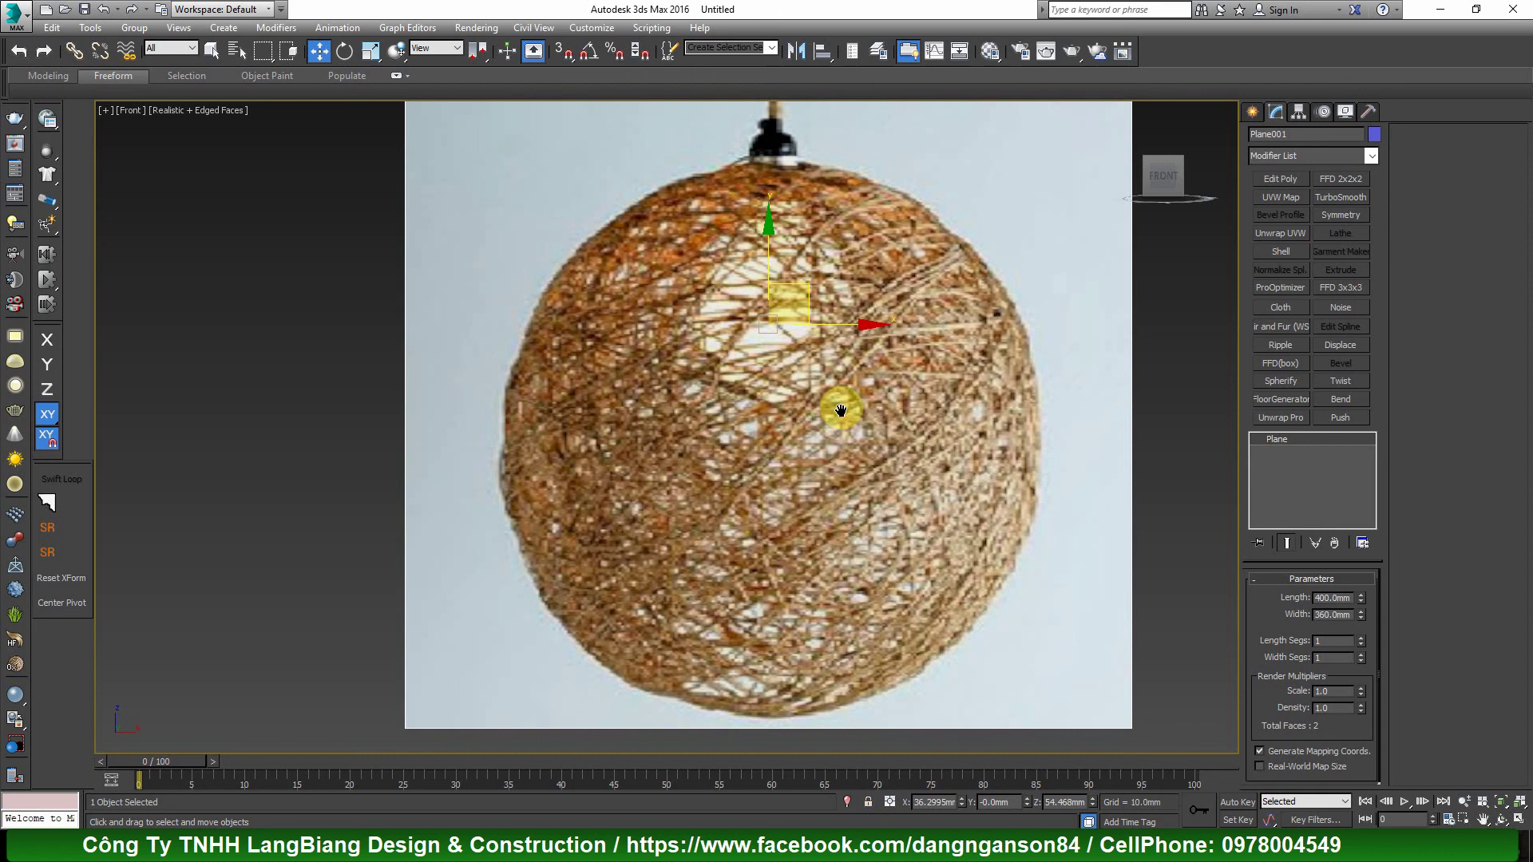
pyautogui.moveTo(828, 422); pyautogui.dragTo(829, 431, button='middle')
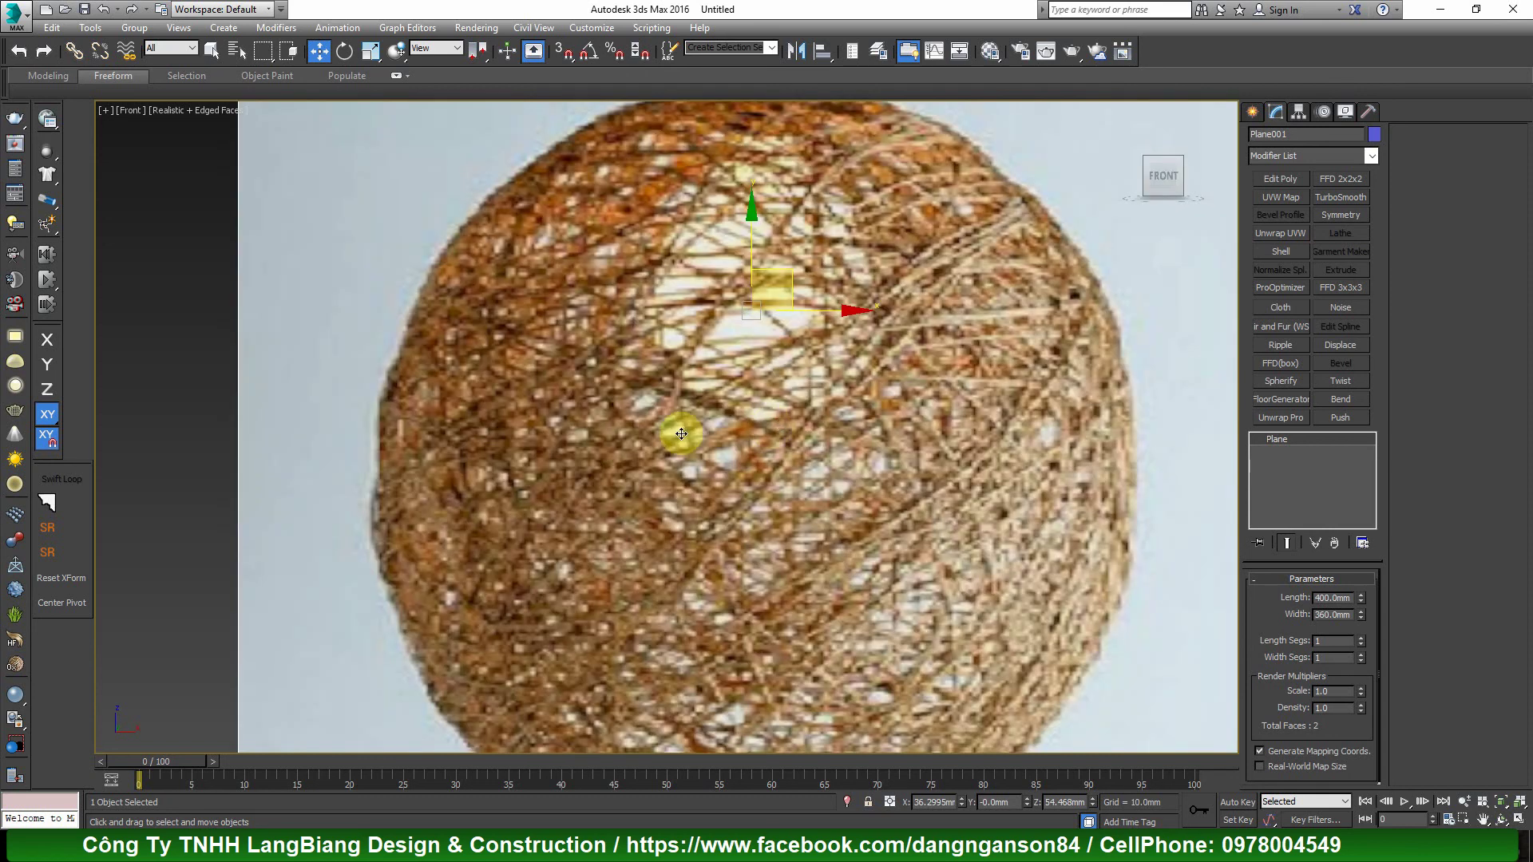
pyautogui.moveTo(714, 429); pyautogui.dragTo(690, 429, button='middle')
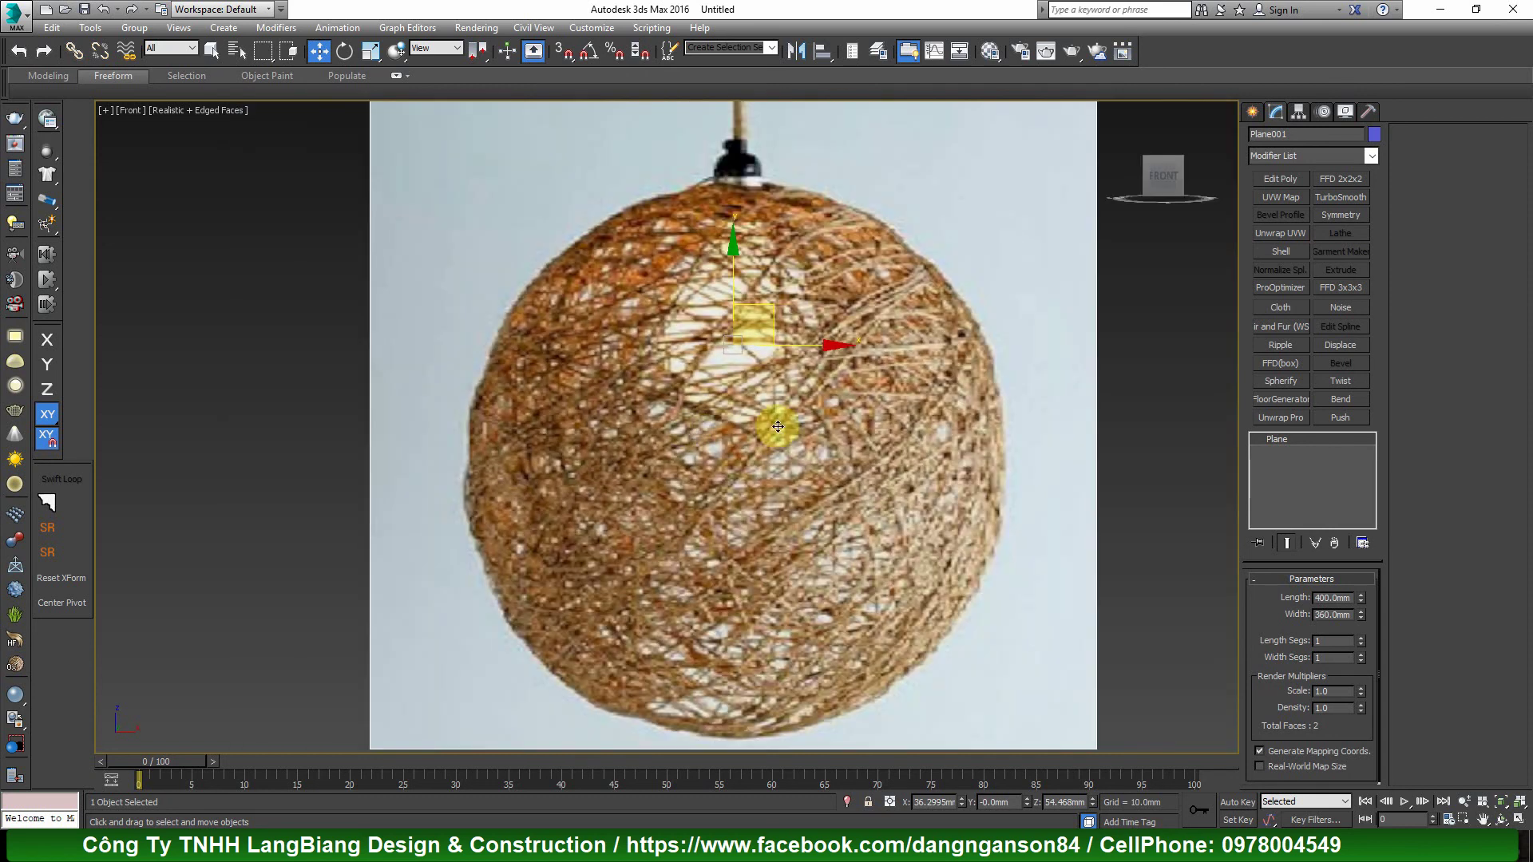
pyautogui.scroll(2, 703, 420)
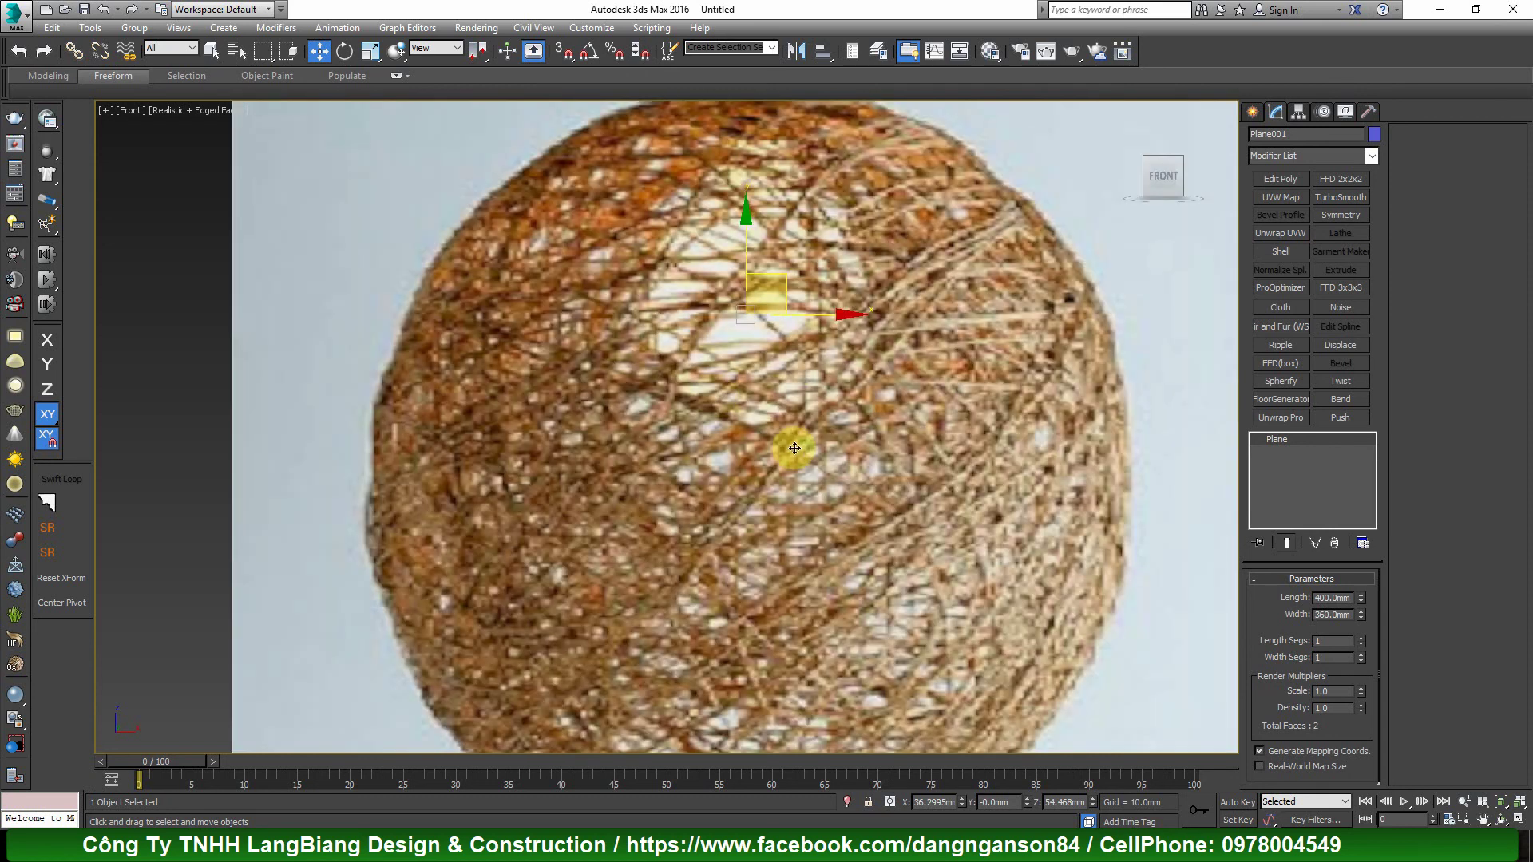
pyautogui.scroll(-2, 794, 449)
pyautogui.scroll(2, 795, 453)
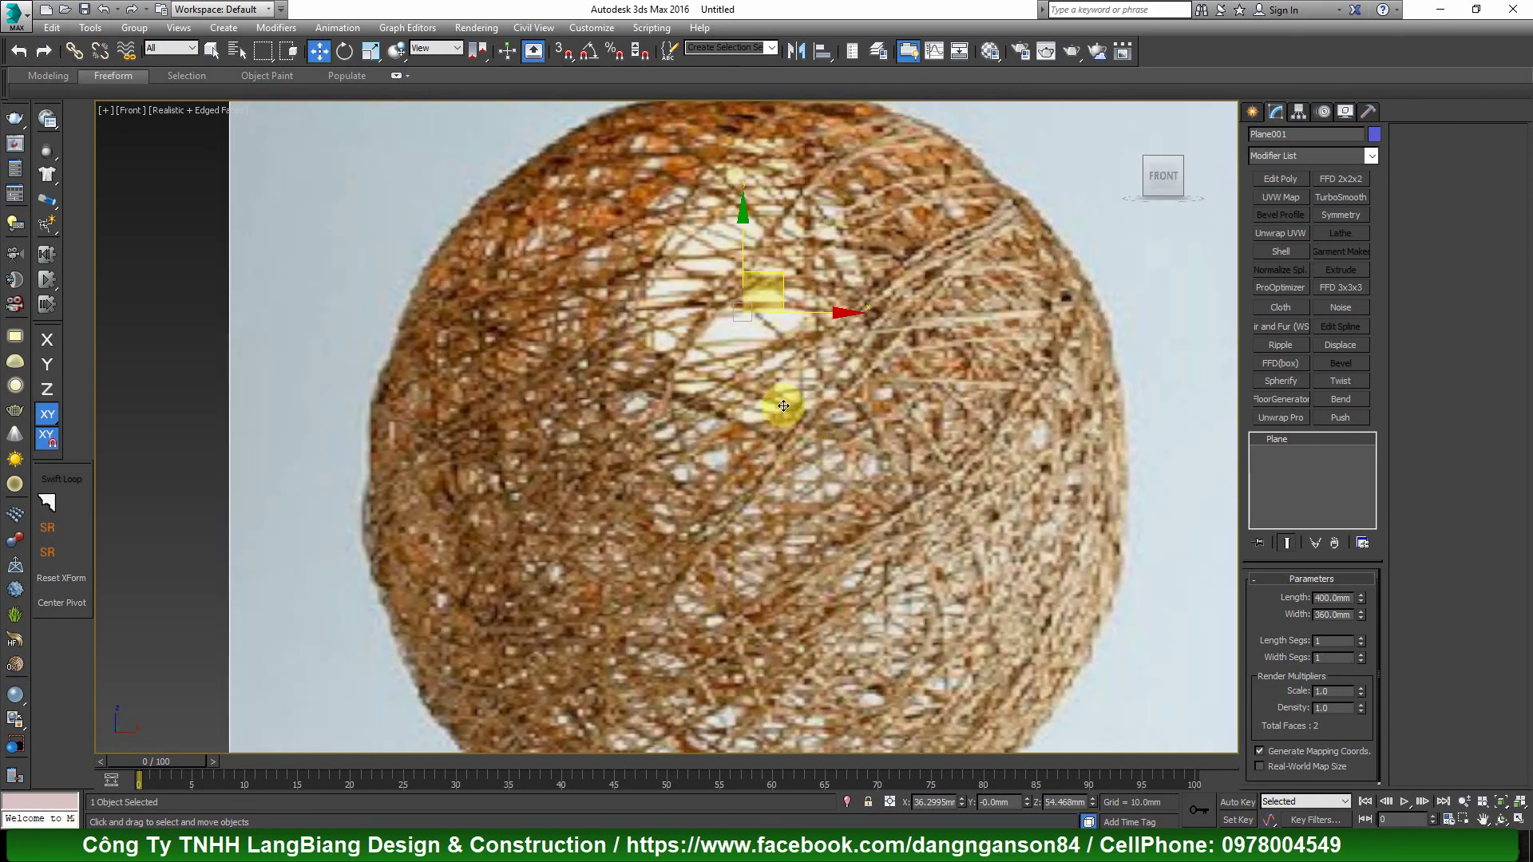
pyautogui.moveTo(618, 364); pyautogui.dragTo(691, 324)
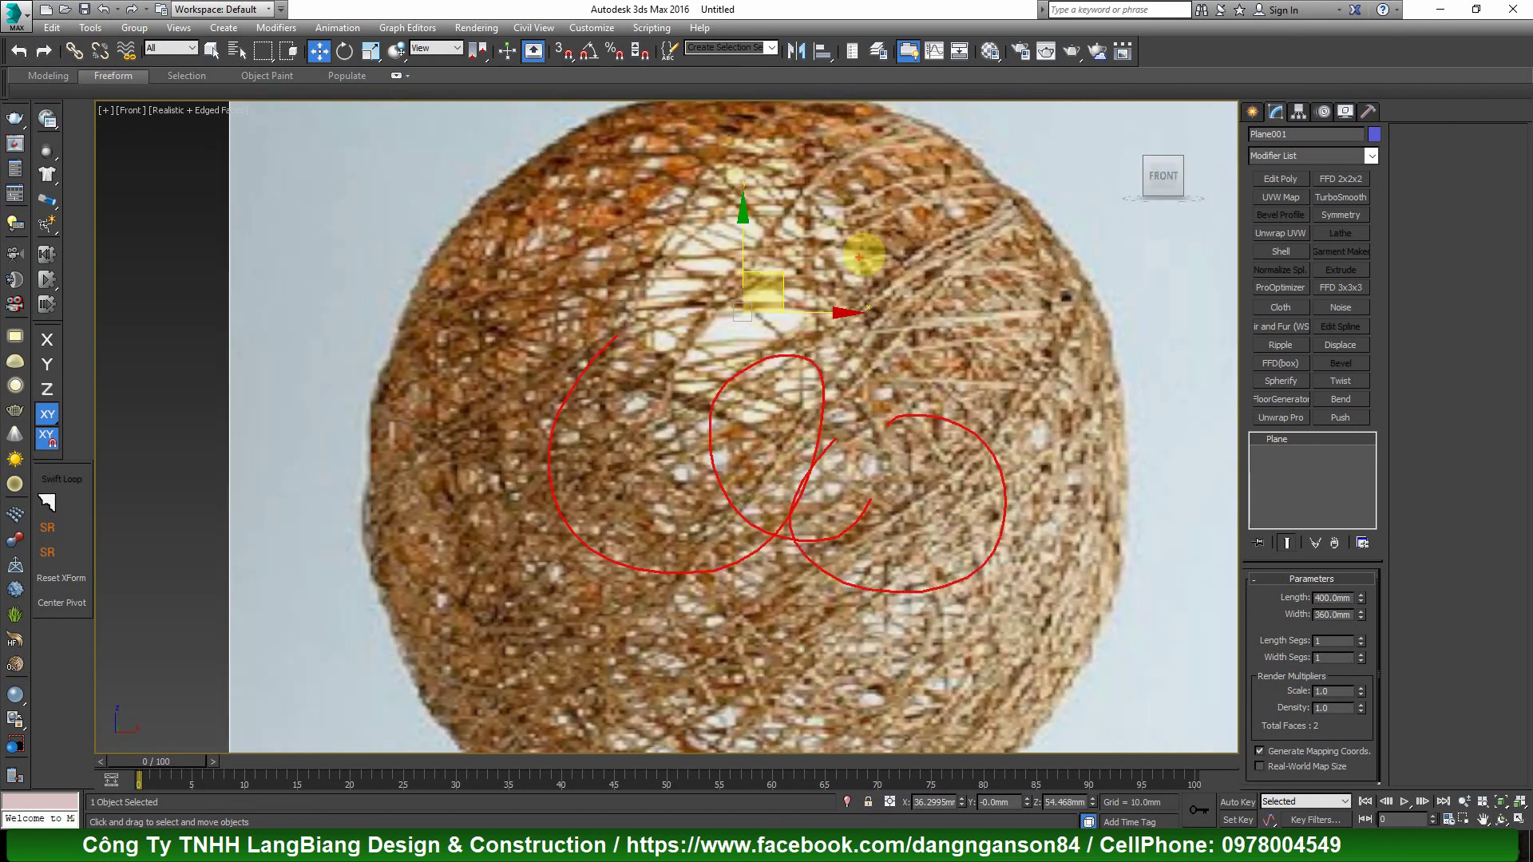
pyautogui.moveTo(557, 644)
pyautogui.mouseDown()
pyautogui.moveTo(889, 681)
pyautogui.moveTo(949, 558)
pyautogui.mouseUp()
pyautogui.moveTo(698, 235)
pyautogui.mouseDown()
pyautogui.moveTo(692, 284)
pyautogui.moveTo(552, 455)
pyautogui.mouseUp()
pyautogui.moveTo(942, 359)
pyautogui.mouseDown()
pyautogui.moveTo(924, 495)
pyautogui.moveTo(814, 301)
pyautogui.moveTo(575, 370)
pyautogui.moveTo(607, 554)
pyautogui.mouseUp()
pyautogui.press('Escape')
pyautogui.moveTo(848, 340); pyautogui.dragTo(831, 303, button='middle')
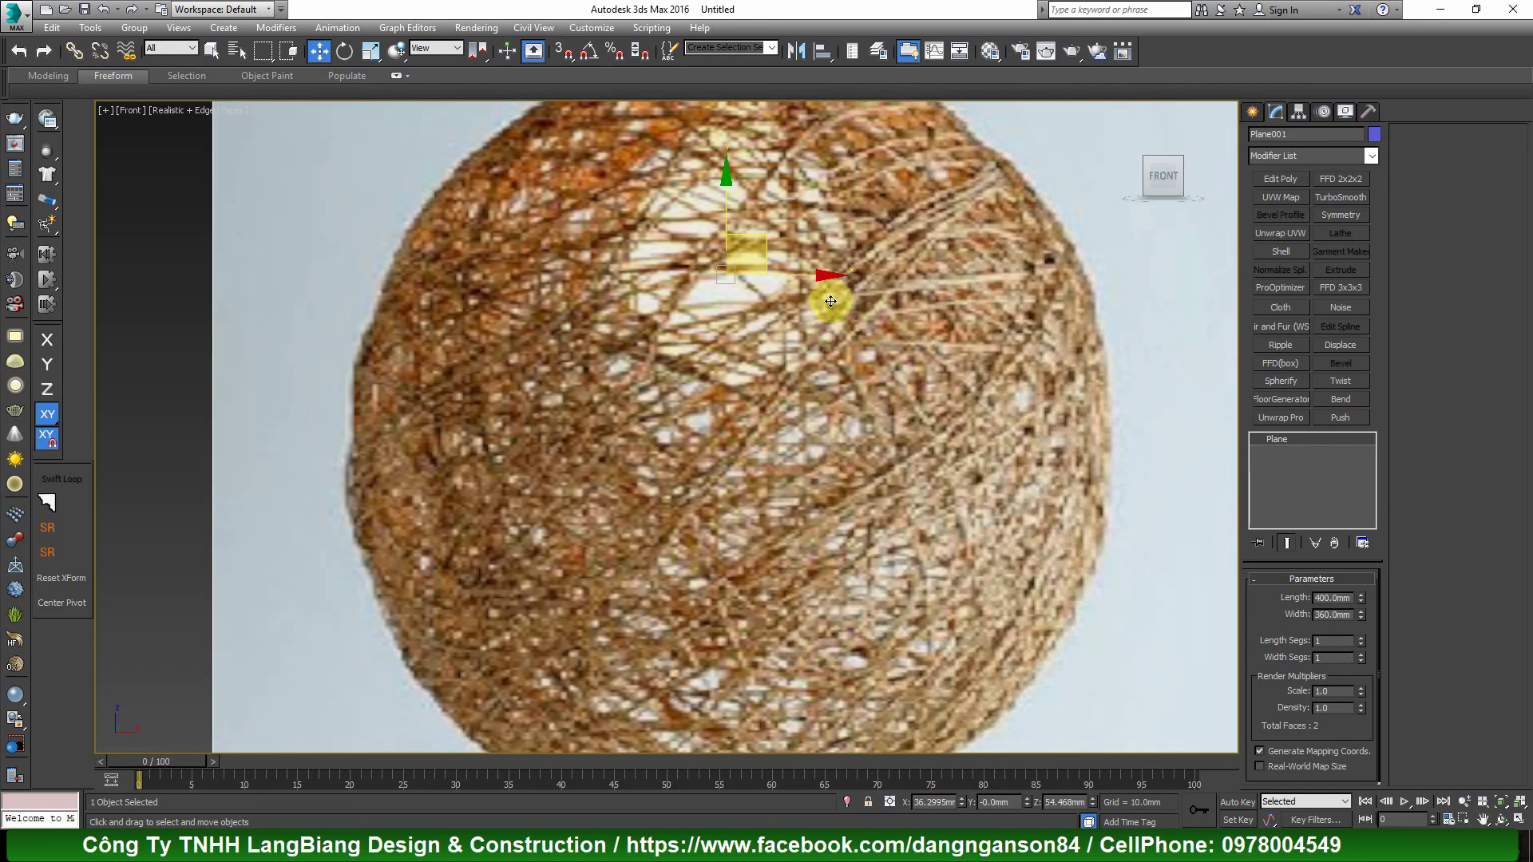
pyautogui.moveTo(993, 180)
pyautogui.mouseDown()
pyautogui.moveTo(592, 631)
pyautogui.moveTo(512, 747)
pyautogui.mouseUp()
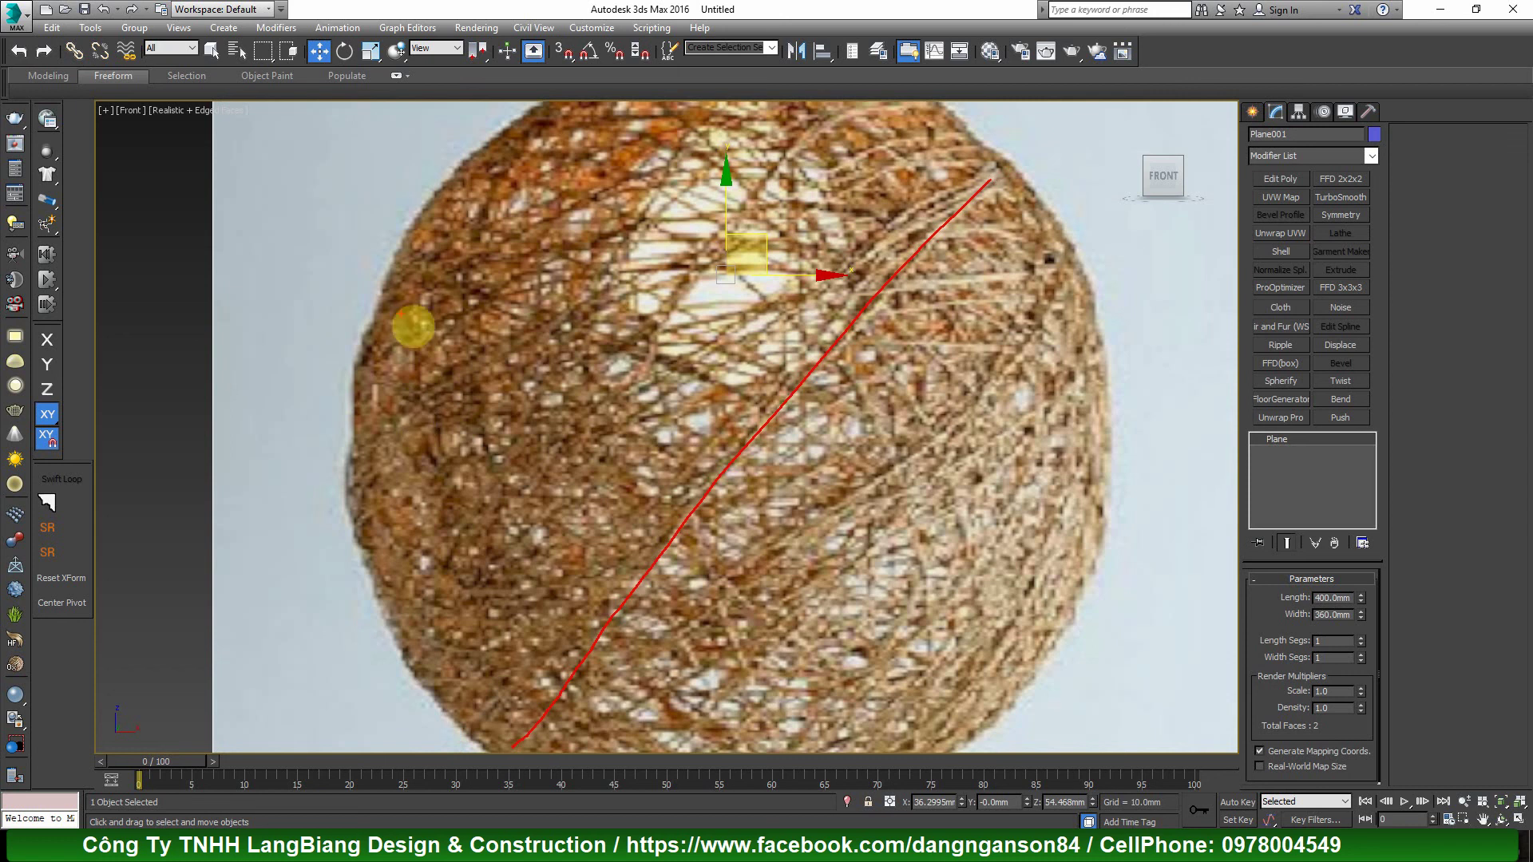
pyautogui.moveTo(479, 167); pyautogui.dragTo(1116, 441)
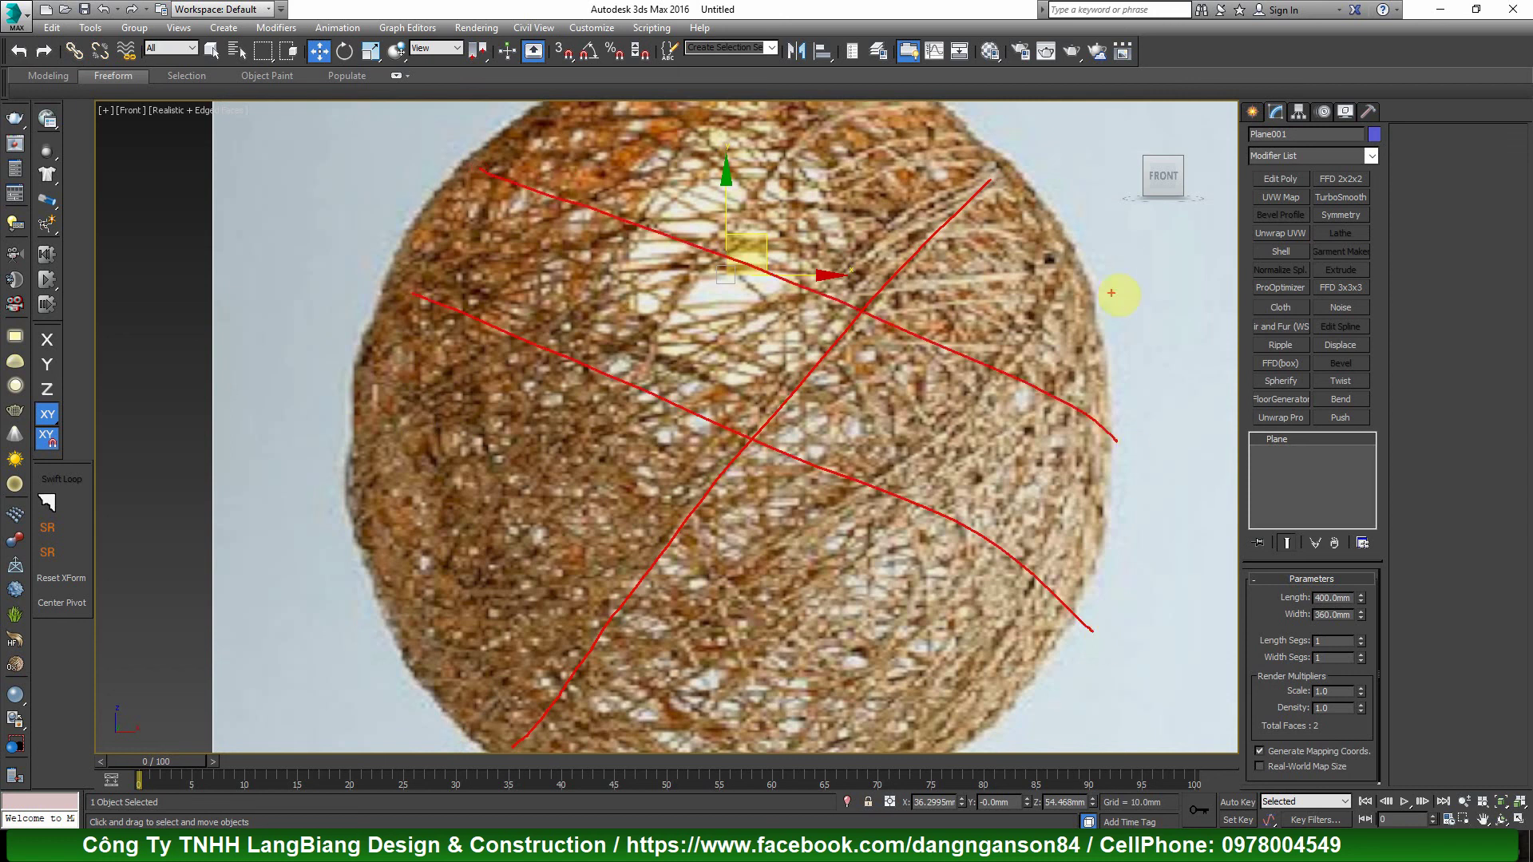
pyautogui.moveTo(1051, 318); pyautogui.dragTo(659, 739)
pyautogui.moveTo(922, 136); pyautogui.dragTo(443, 666)
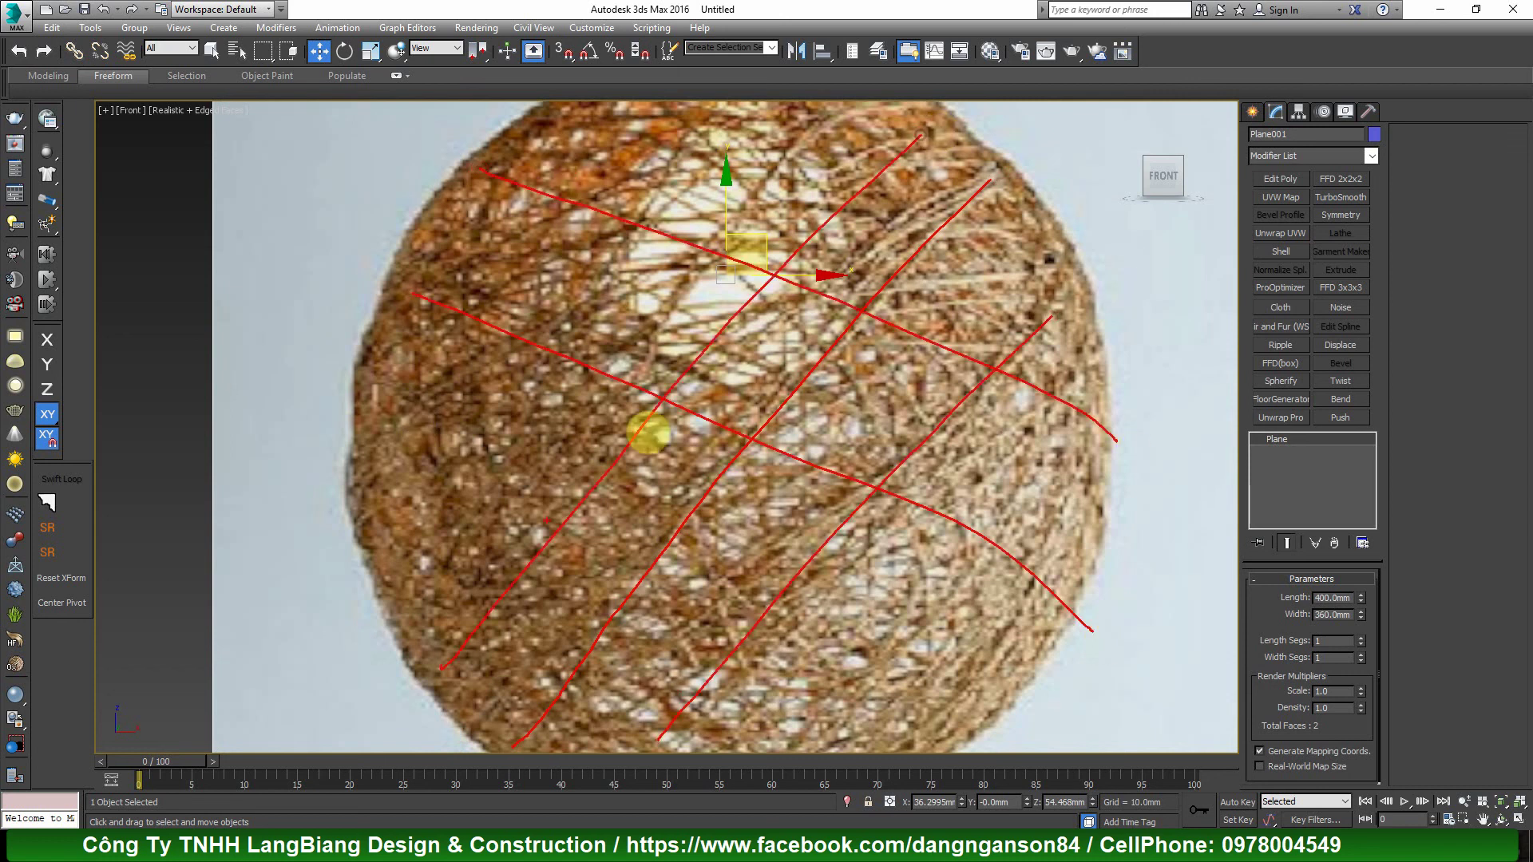
pyautogui.moveTo(782, 164); pyautogui.dragTo(367, 570)
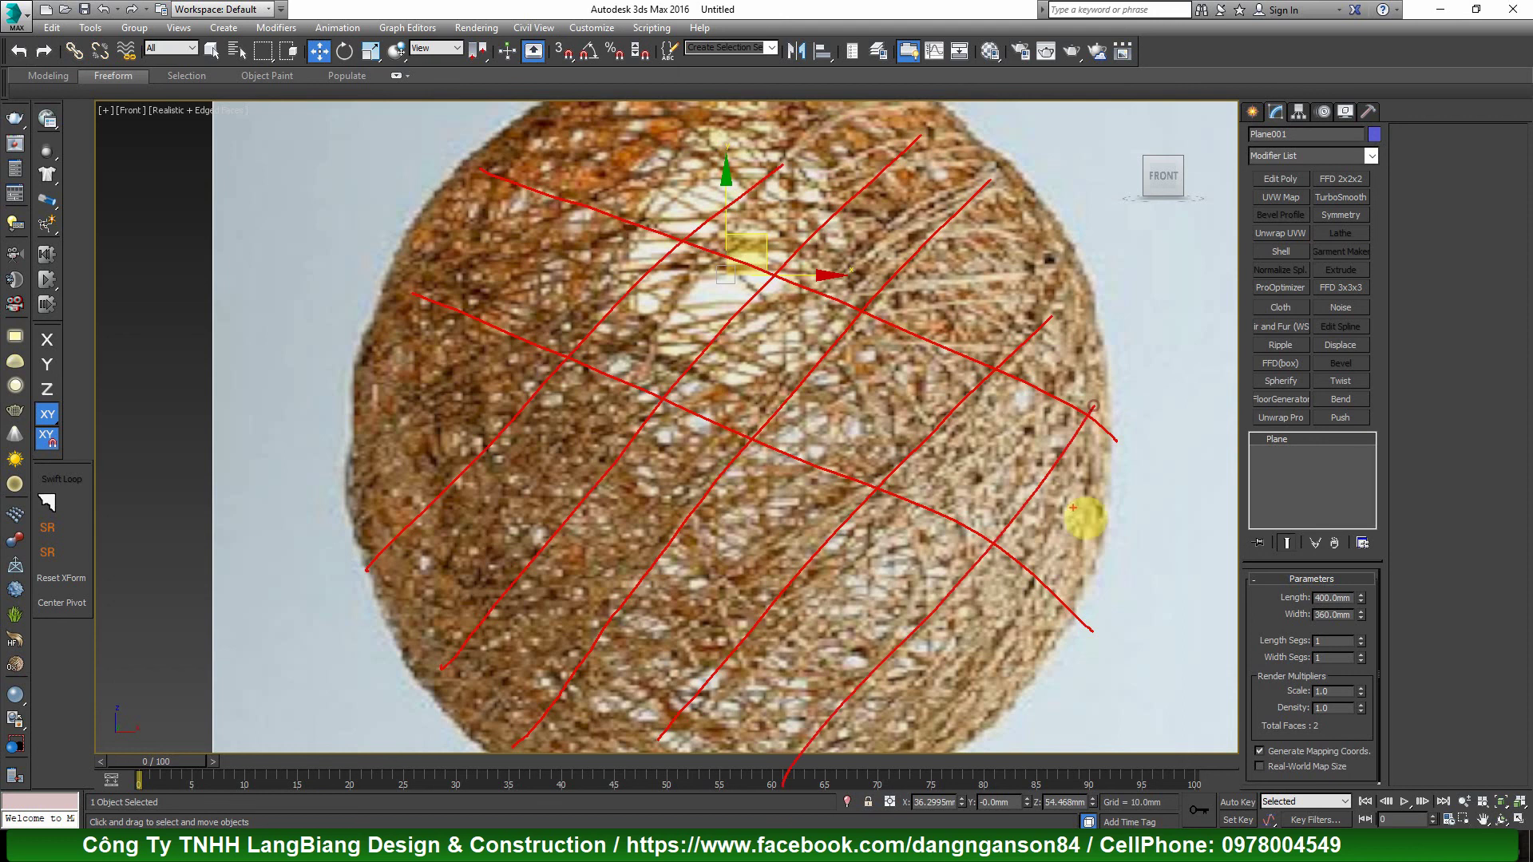
pyautogui.press('Escape')
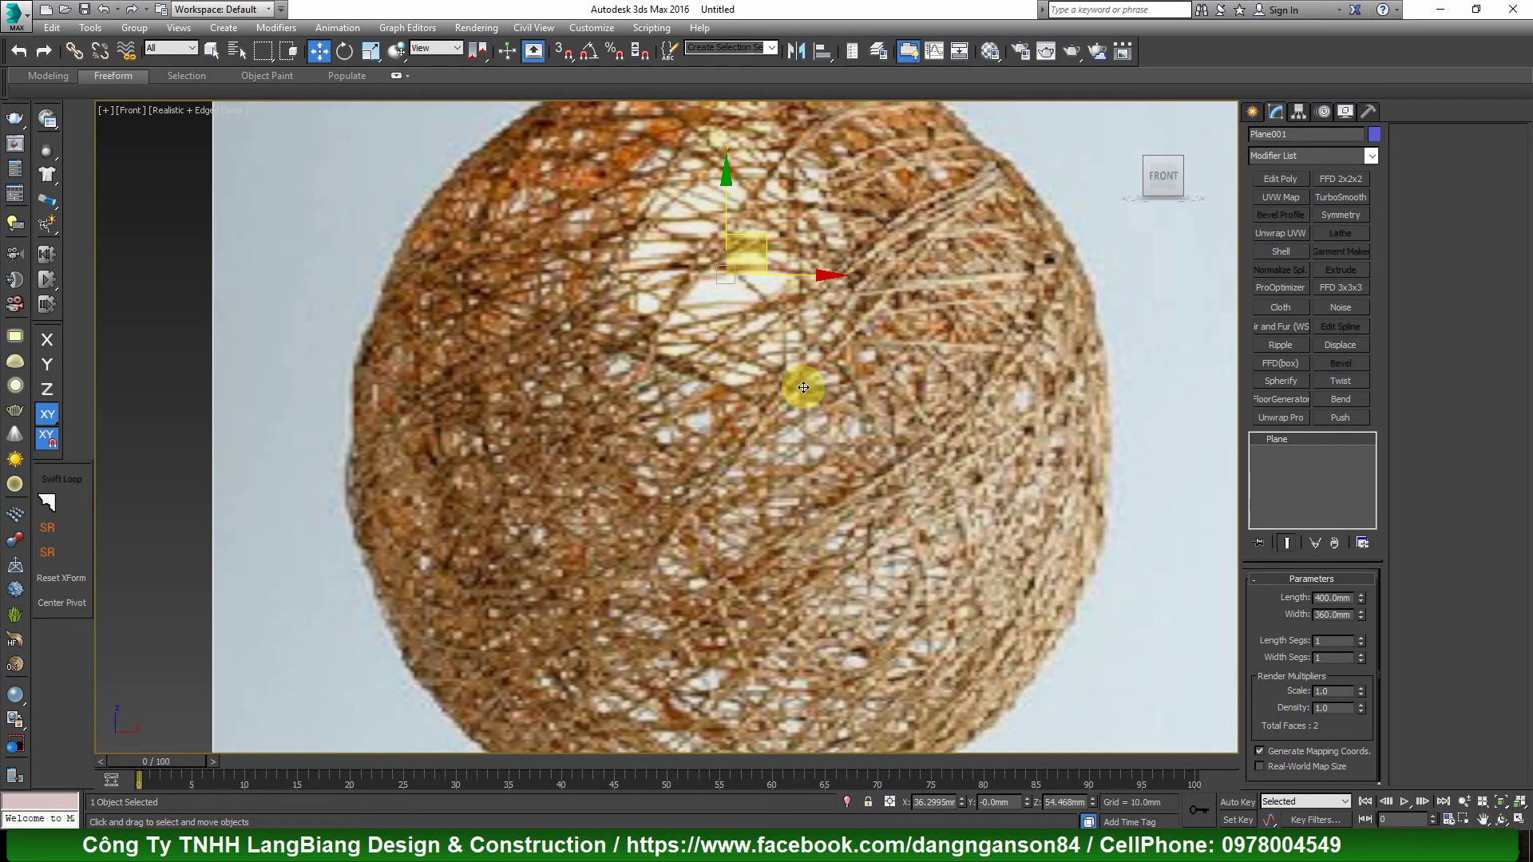
# - Draw a large sphere beside the lamp reference photo
pyautogui.scroll(-2, 742, 411)
pyautogui.scroll(-3, 746, 411)
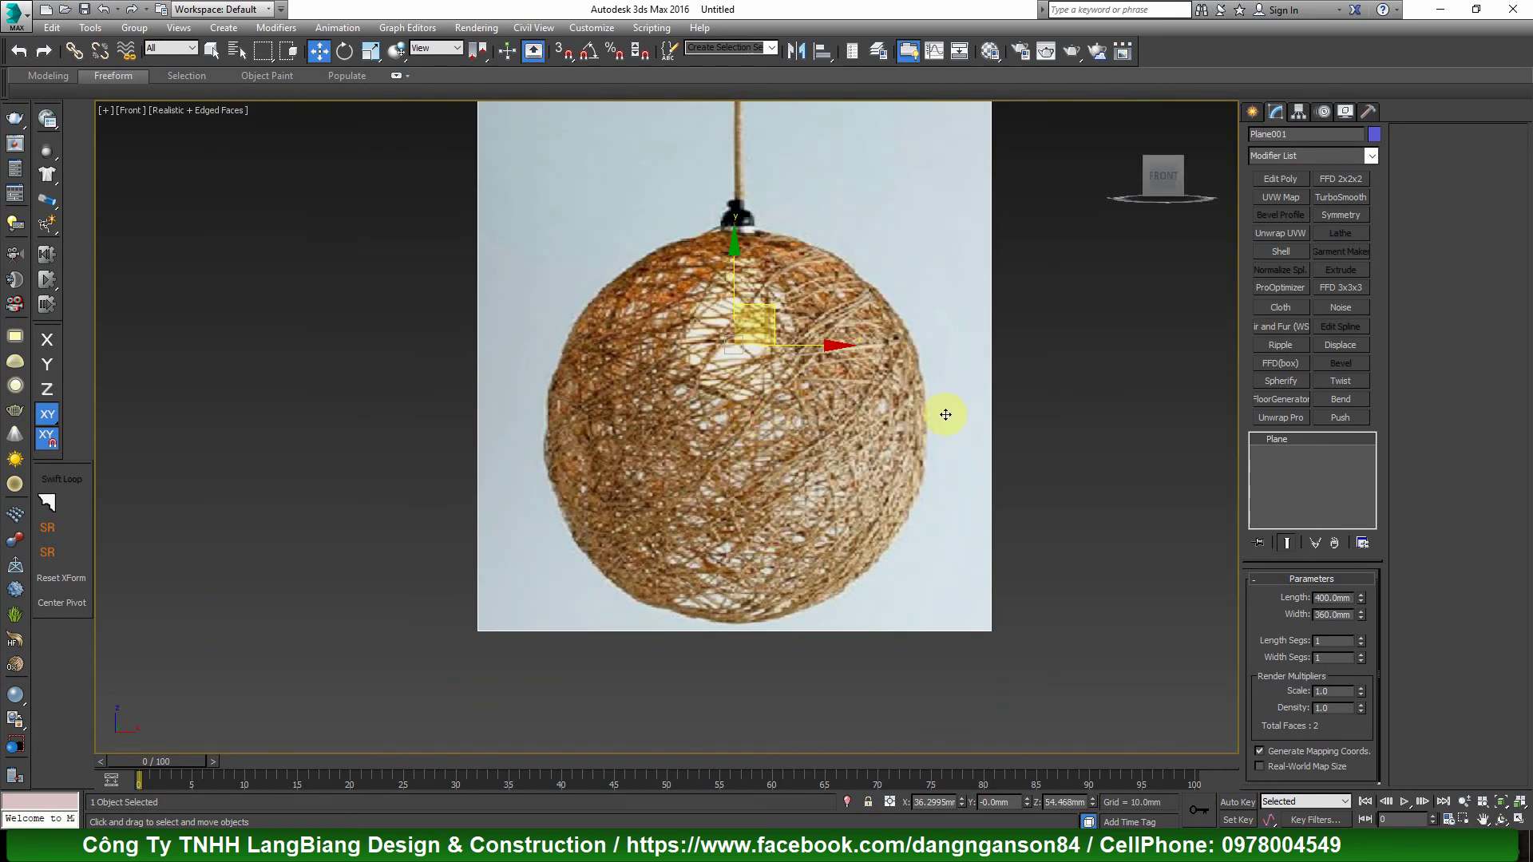
pyautogui.keyDown('alt'); pyautogui.moveTo(946, 415); pyautogui.dragTo(975, 492, button='middle'); pyautogui.keyUp('alt')
pyautogui.hotkey('shift', 'z')
pyautogui.scroll(2, 703, 399)
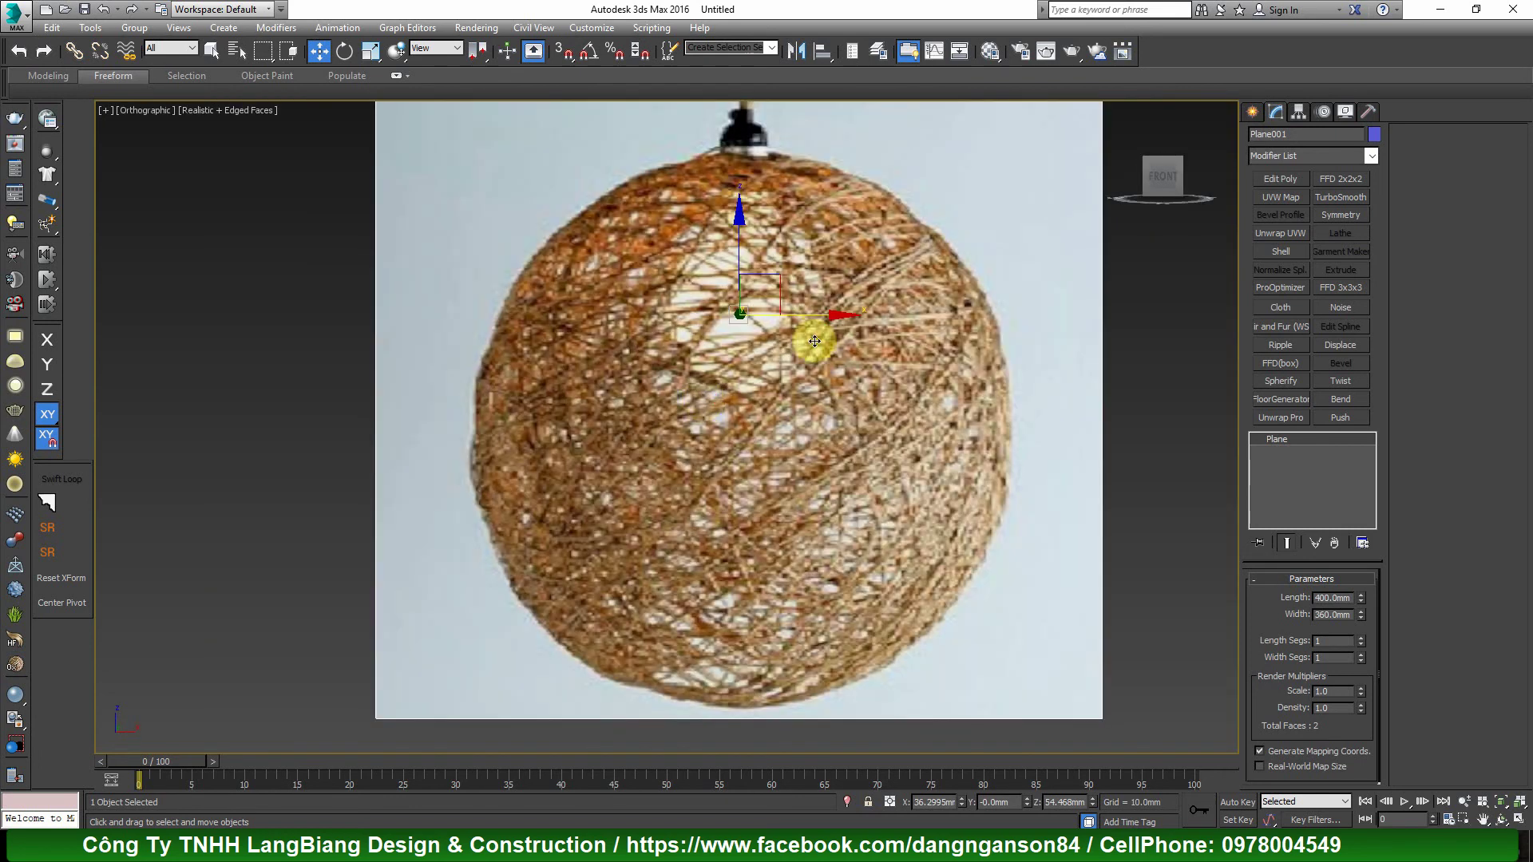
pyautogui.scroll(-3, 705, 354)
pyautogui.scroll(1, 823, 437)
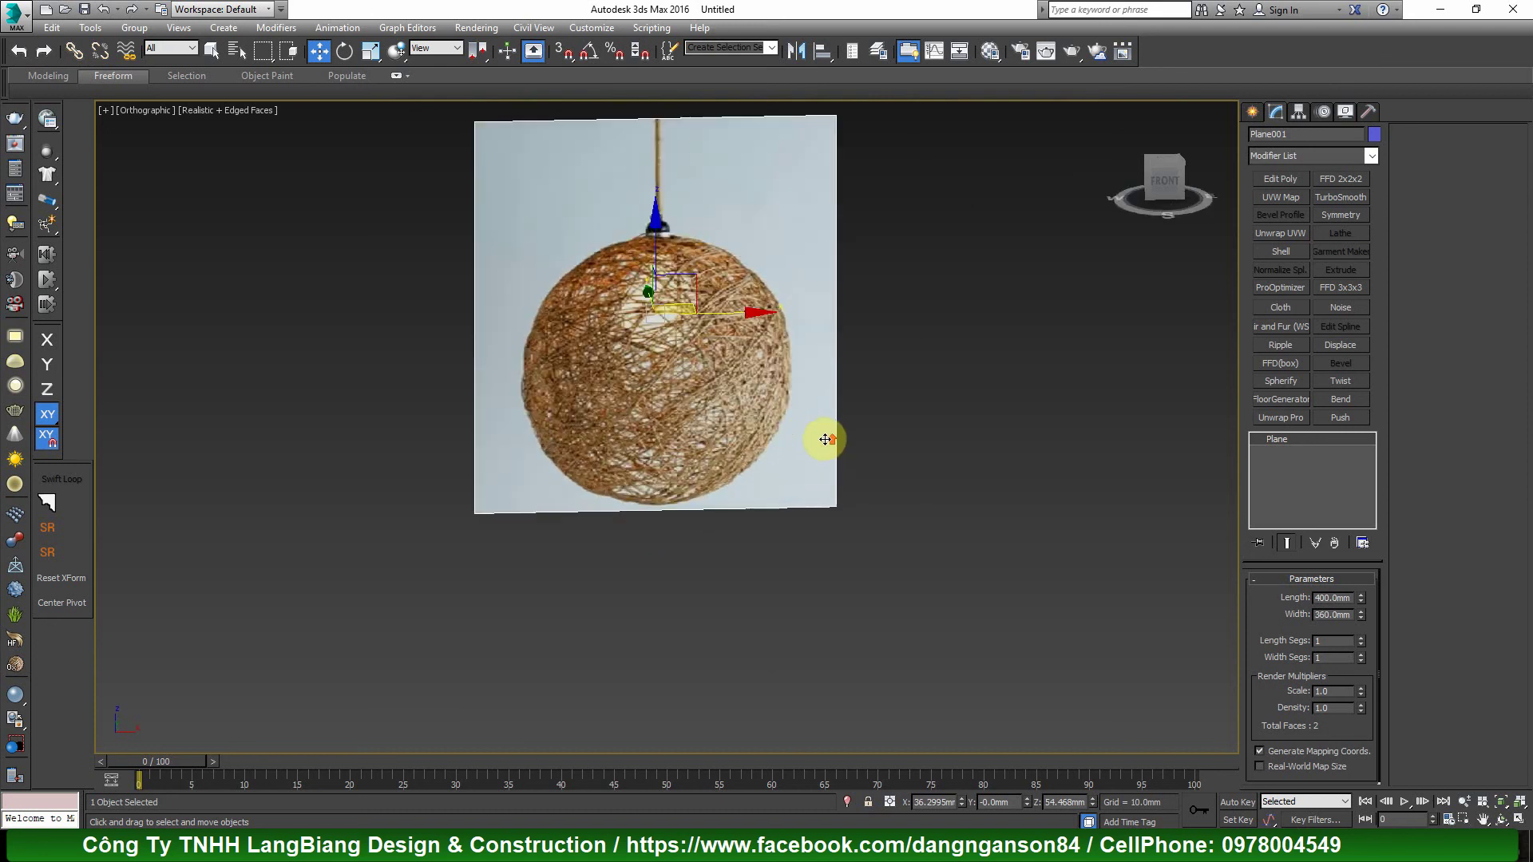
pyautogui.keyDown('alt'); pyautogui.moveTo(824, 437); pyautogui.dragTo(895, 410, button='middle'); pyautogui.keyUp('alt')
pyautogui.rightClick(894, 400)
pyautogui.click(928, 379)
pyautogui.moveTo(954, 436); pyautogui.dragTo(1062, 478)
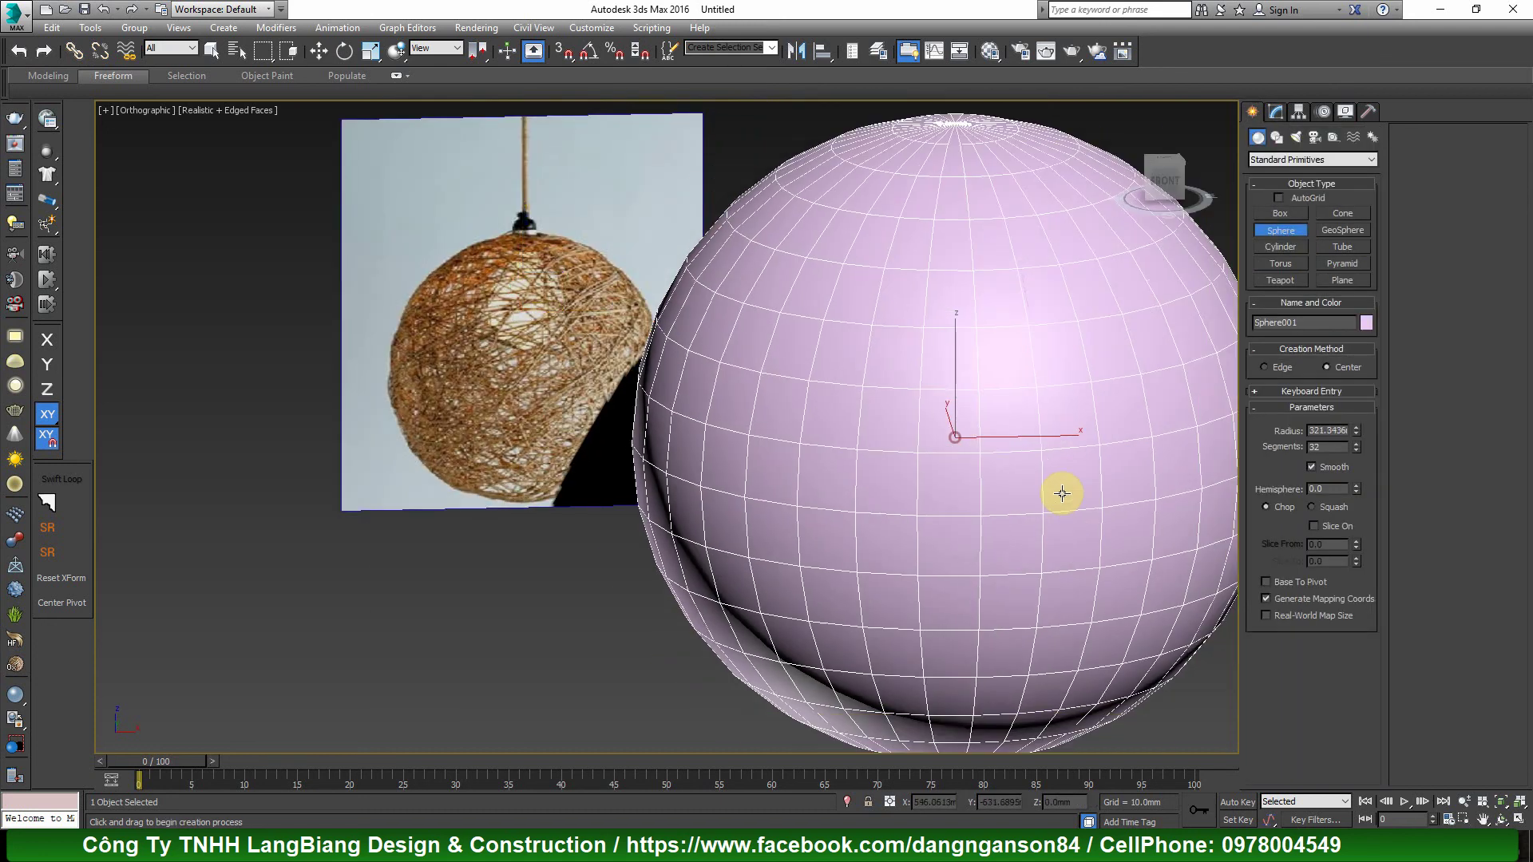
pyautogui.rightClick(1148, 488)
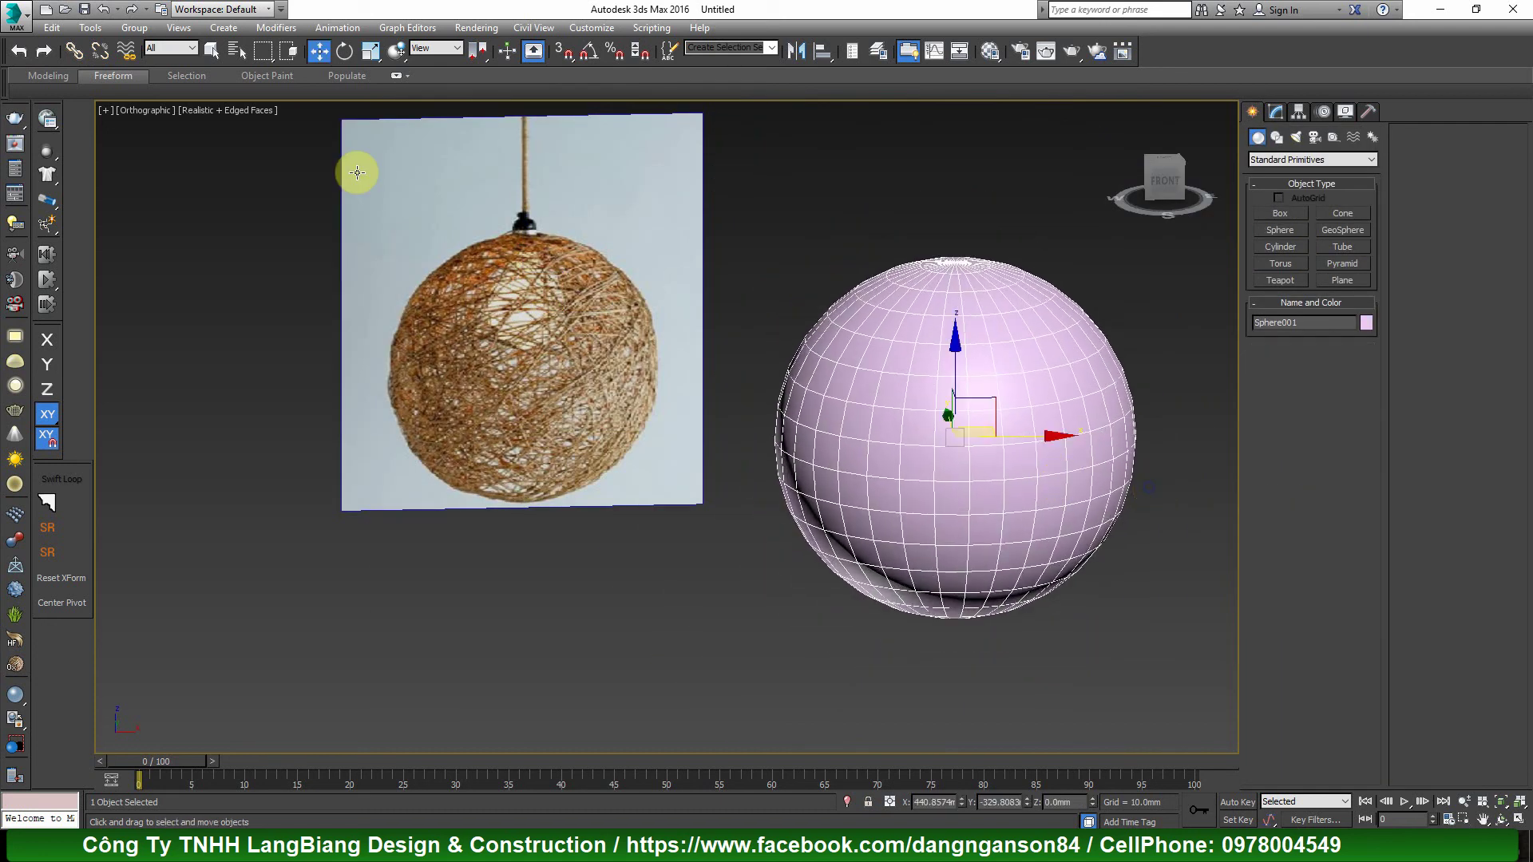
# - Switch the viewport display to Shaded + Edged Faces
pyautogui.click(260, 110)
pyautogui.click(295, 145)
pyautogui.keyDown('alt'); pyautogui.moveTo(798, 399); pyautogui.dragTo(849, 410, button='middle'); pyautogui.keyUp('alt')
pyautogui.scroll(2, 848, 410)
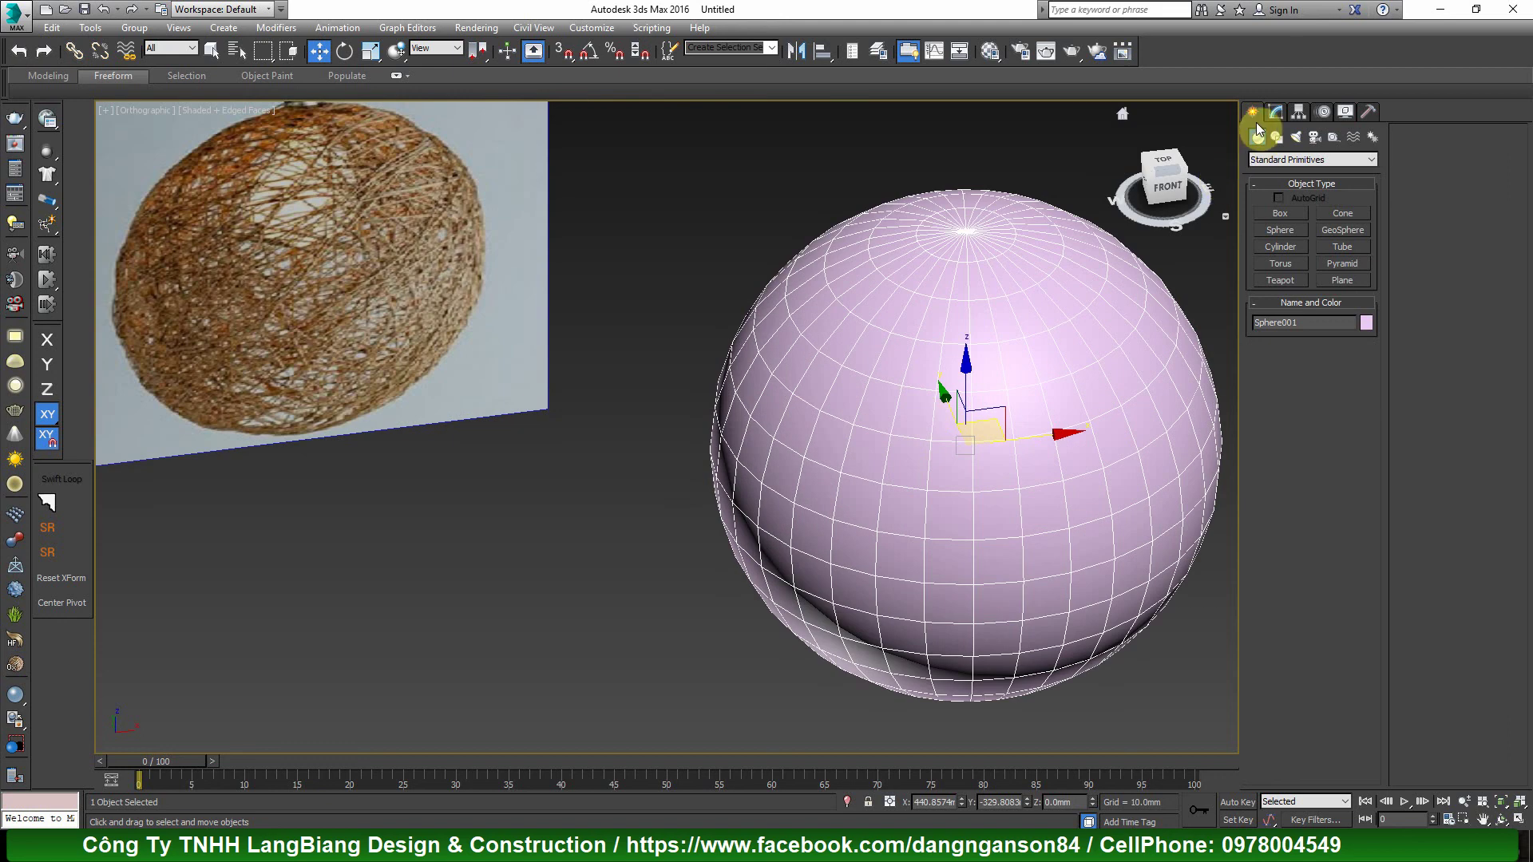
# - Raise the sphere's Segments to 34 in the Modify panel, viewed from the top
pyautogui.click(1275, 112)
pyautogui.press('t')
pyautogui.scroll(3, 989, 366)
pyautogui.moveTo(549, 383); pyautogui.dragTo(747, 405, button='middle')
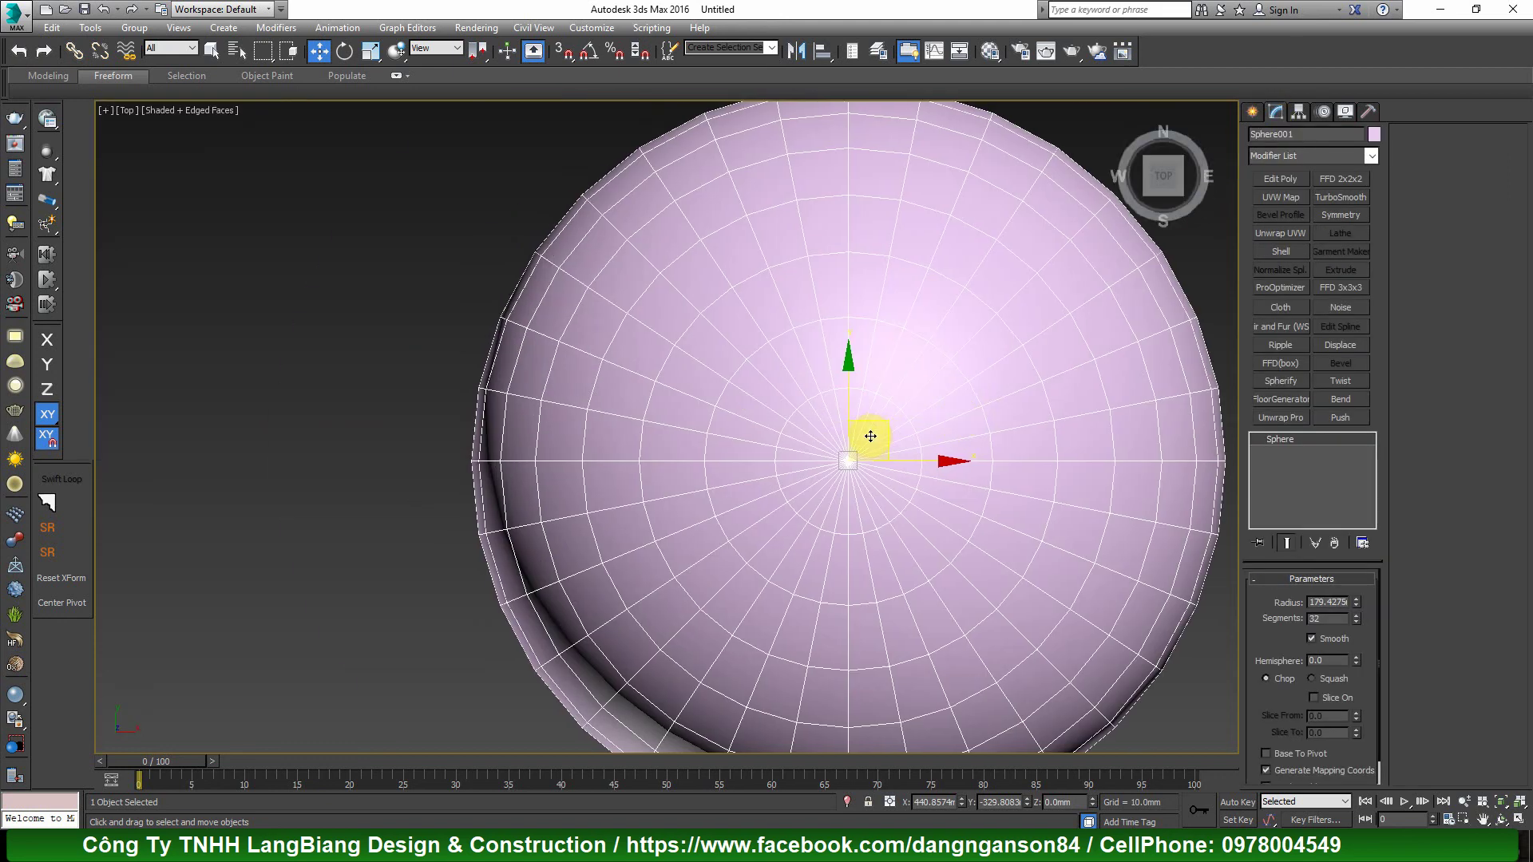
pyautogui.click(1355, 616)
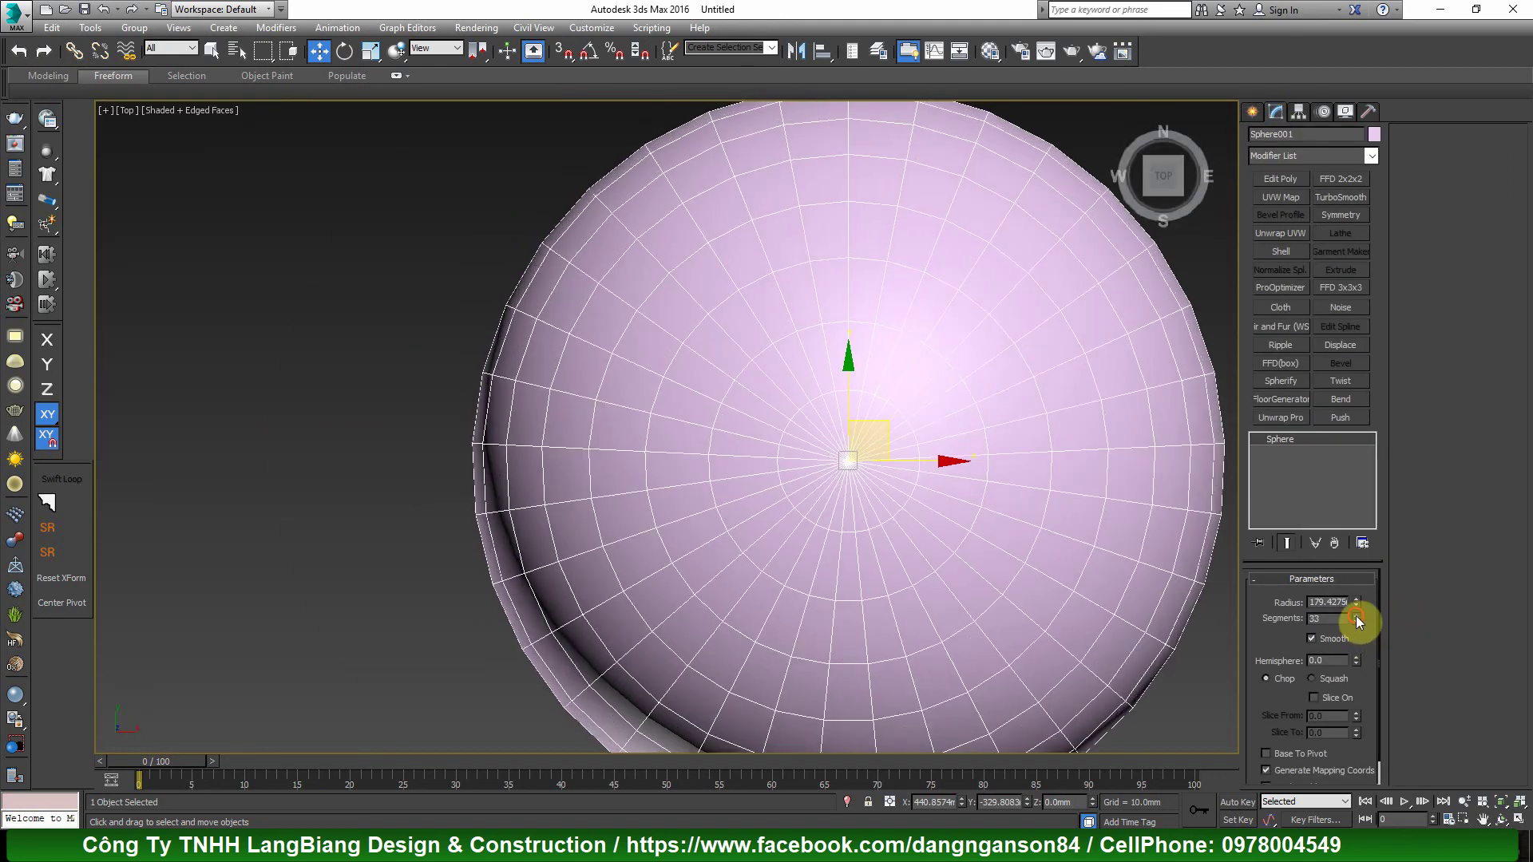
pyautogui.click(1355, 616)
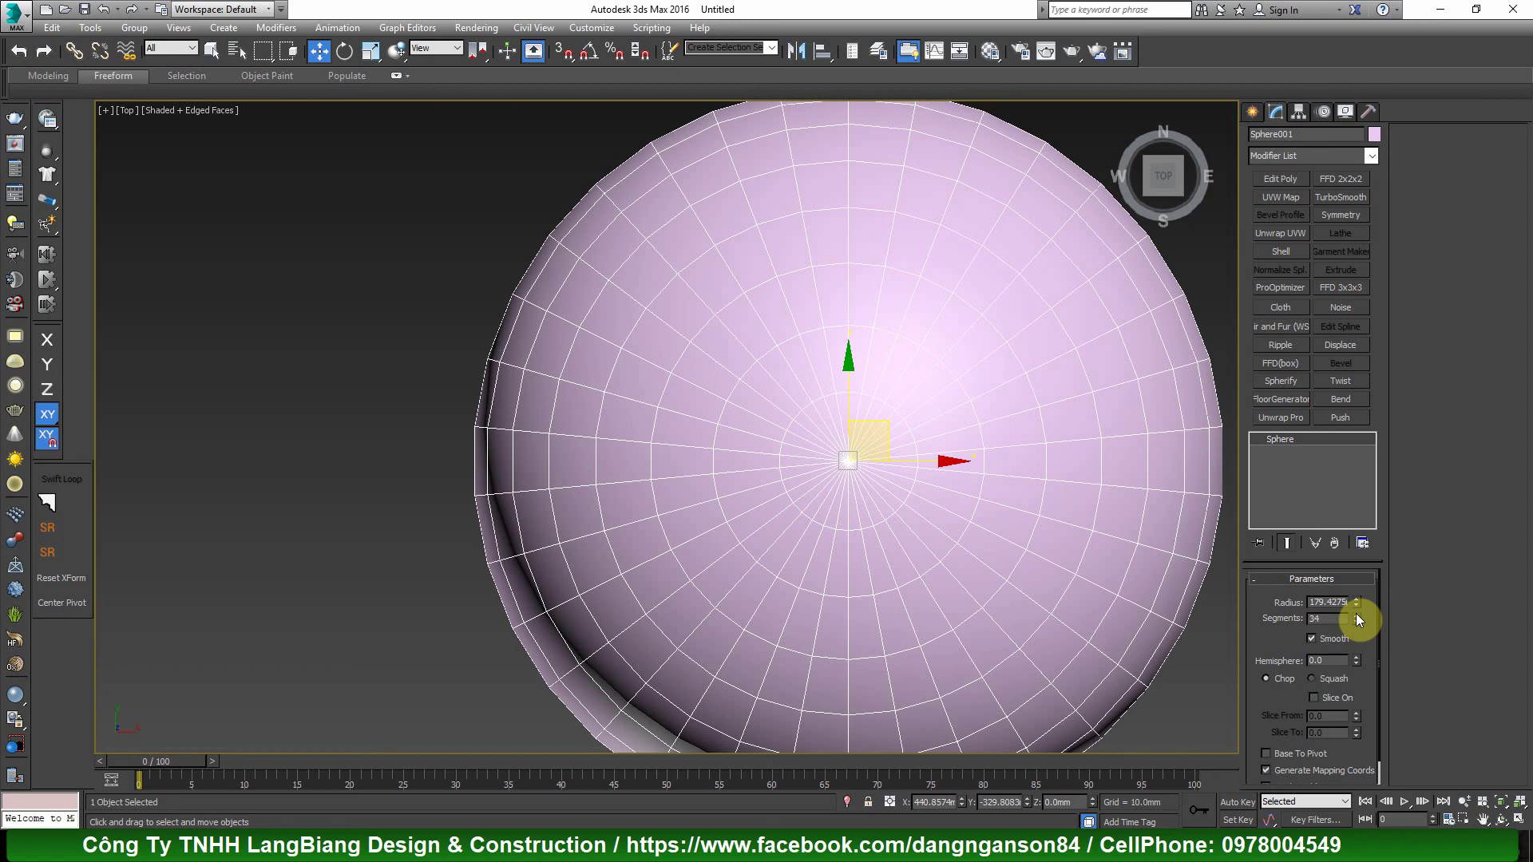
pyautogui.keyDown('alt'); pyautogui.moveTo(985, 595); pyautogui.dragTo(1420, 266, button='middle'); pyautogui.keyUp('alt')
# - Add Edit Poly and turn a horizontal edge loop of the sphere into a ring shape
pyautogui.click(1280, 179)
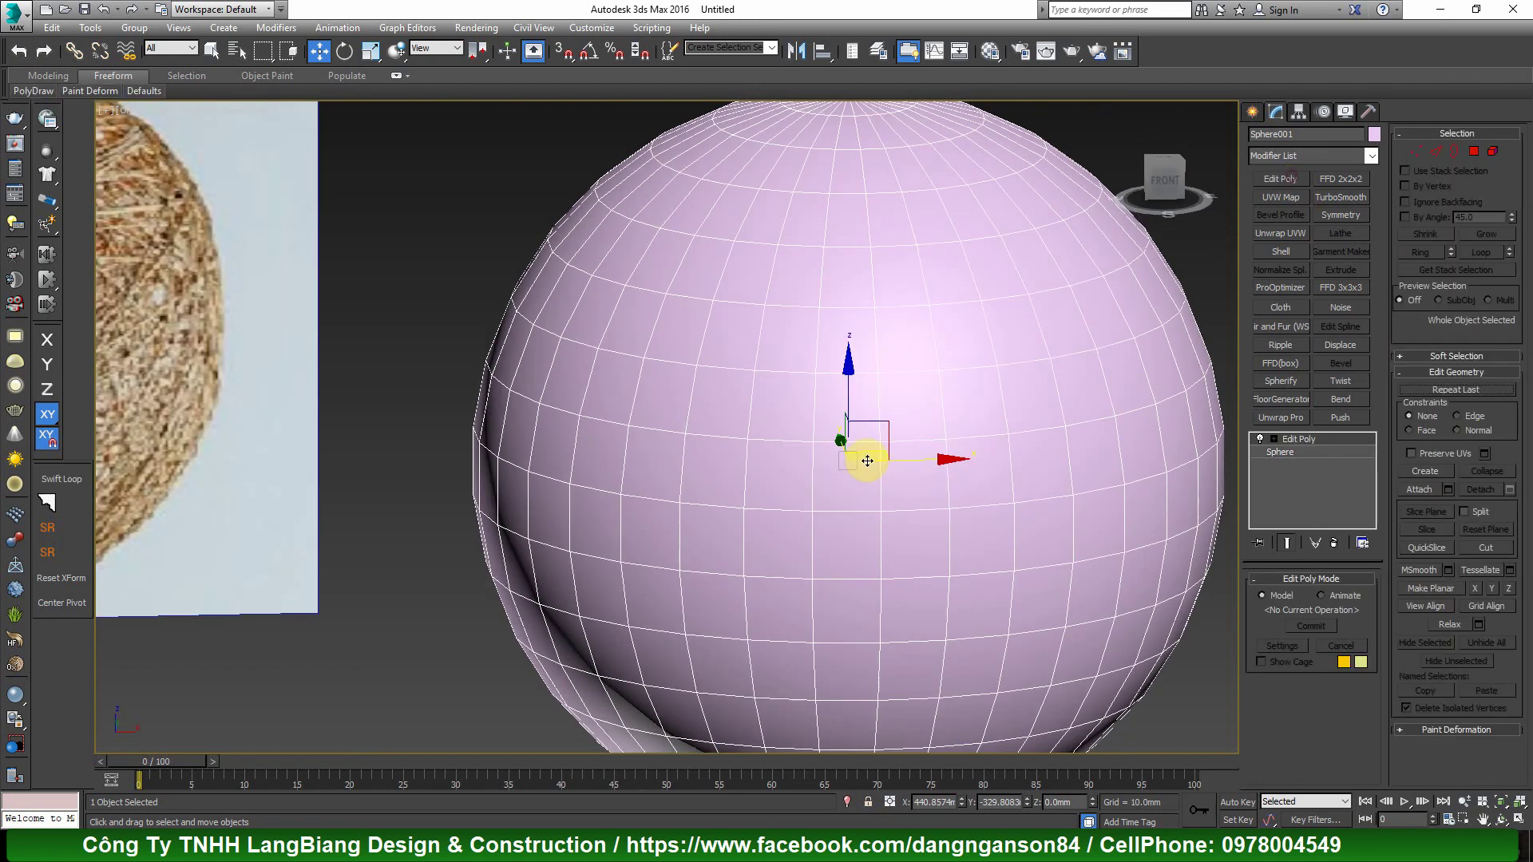
pyautogui.scroll(-3, 867, 461)
pyautogui.press('2')
pyautogui.scroll(6, 878, 479)
pyautogui.doubleClick(893, 478)
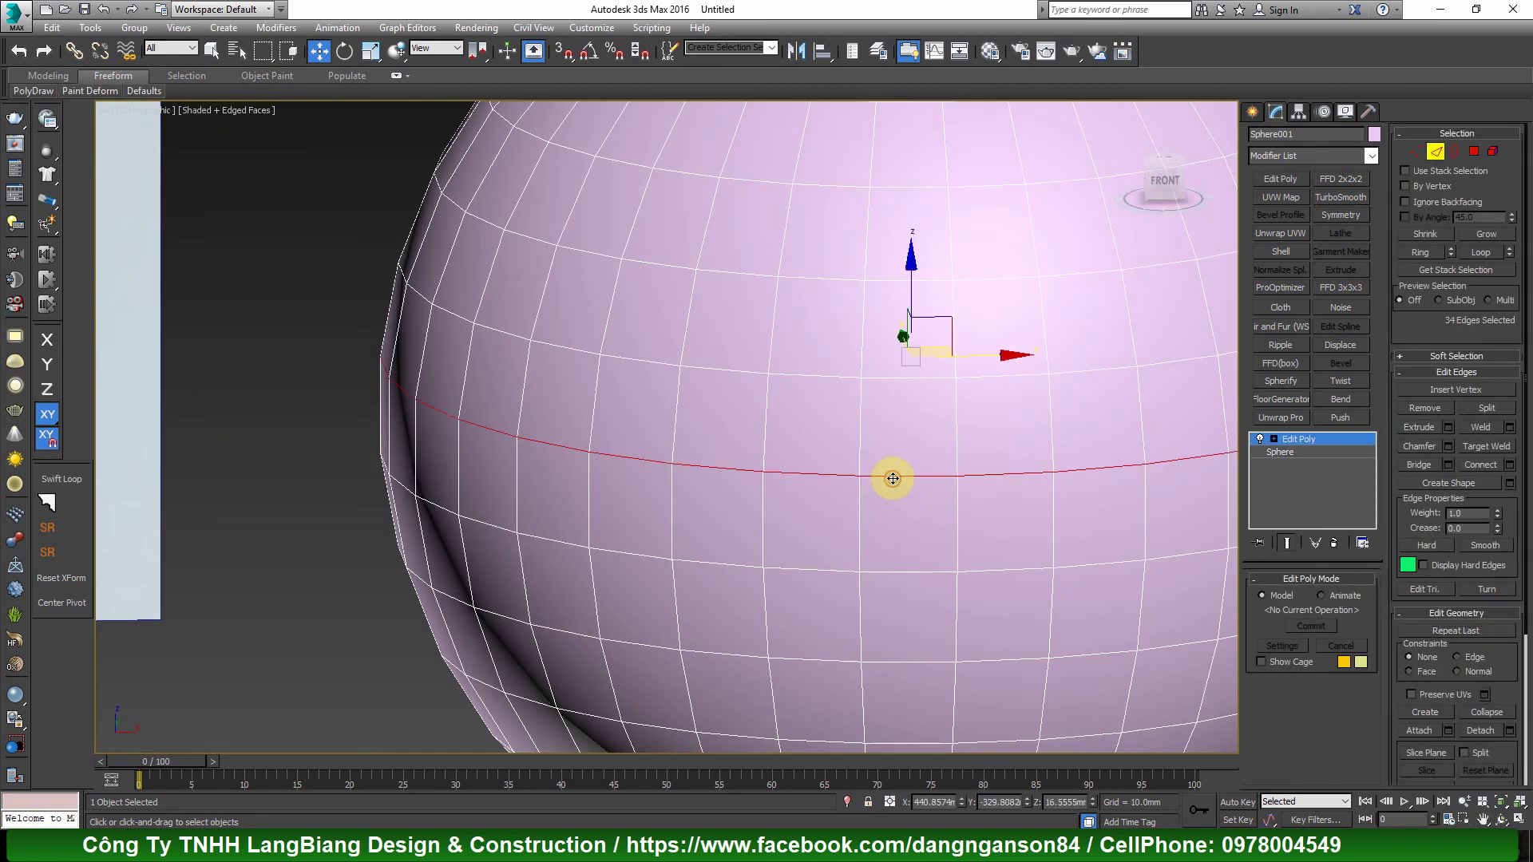
pyautogui.rightClick(1027, 336)
pyautogui.click(961, 471)
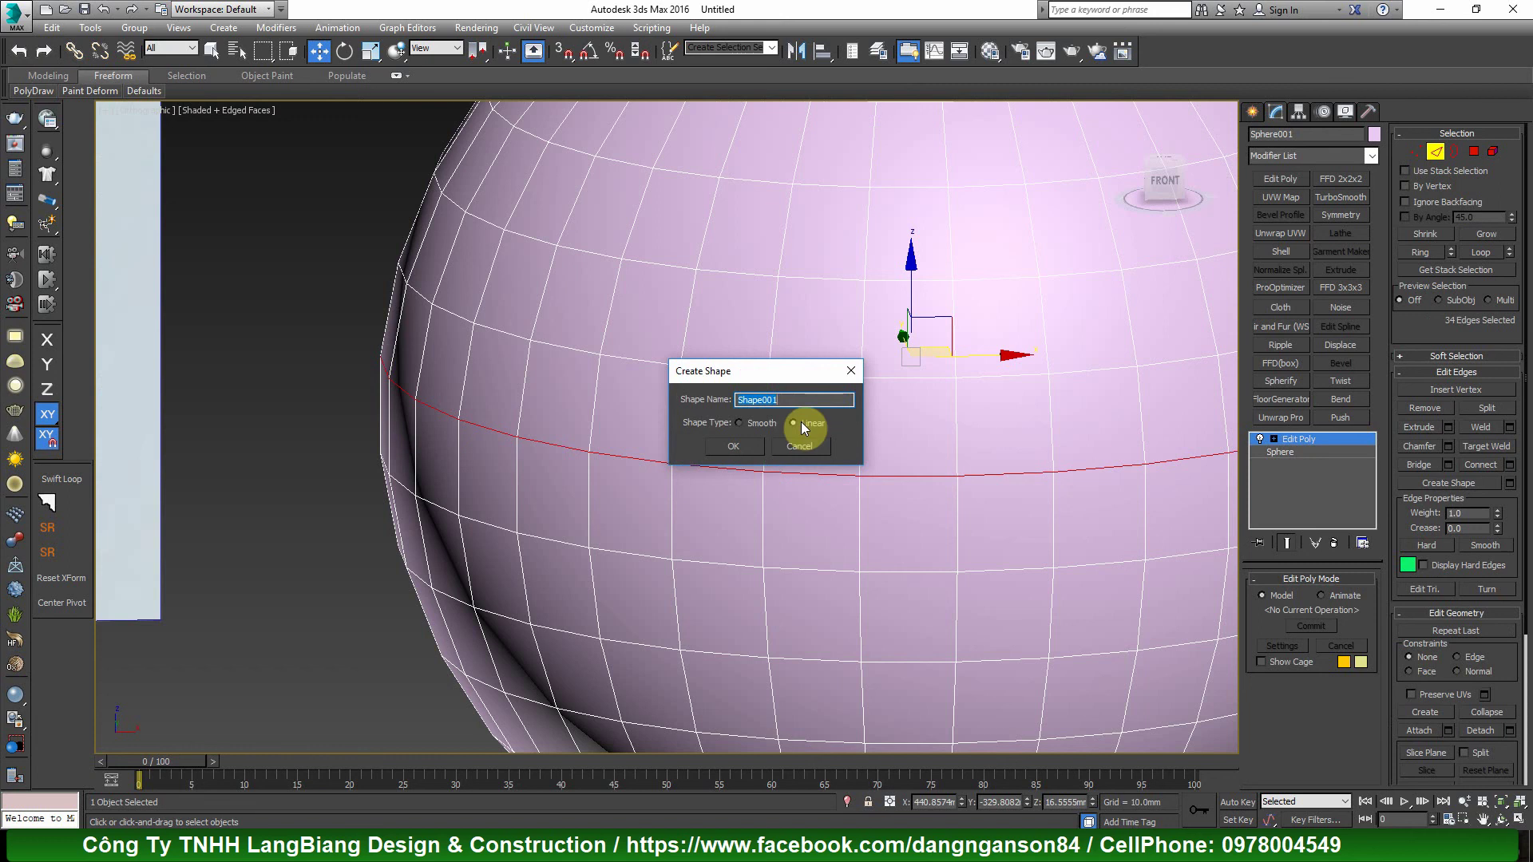
pyautogui.click(729, 447)
# - Switch to wireframe and hide the sphere, leaving only the ring
pyautogui.press('2')
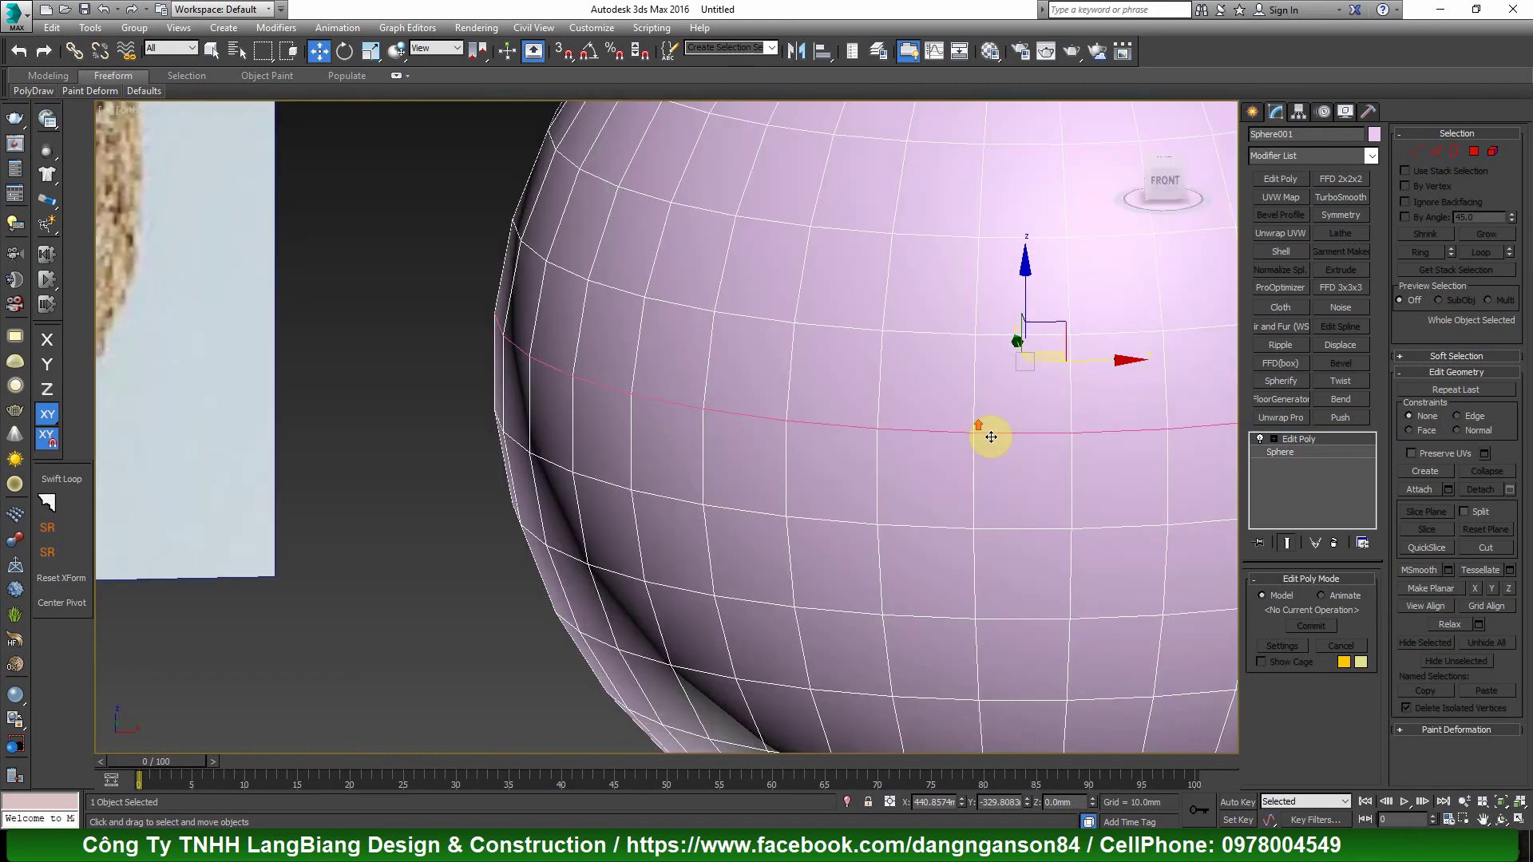
pyautogui.press('F3')
pyautogui.press('F3')
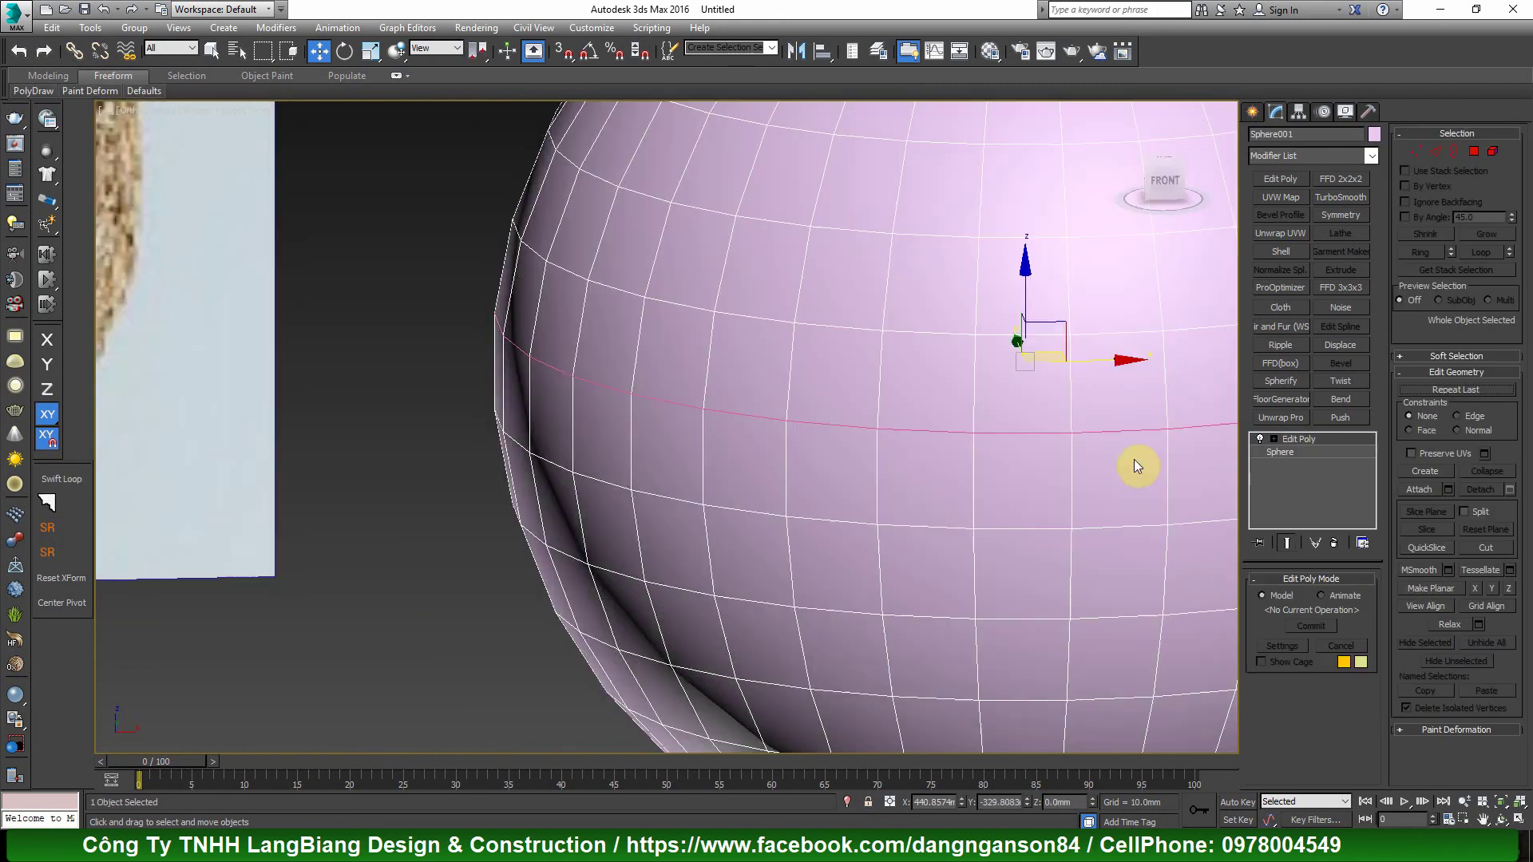
pyautogui.rightClick(1054, 373)
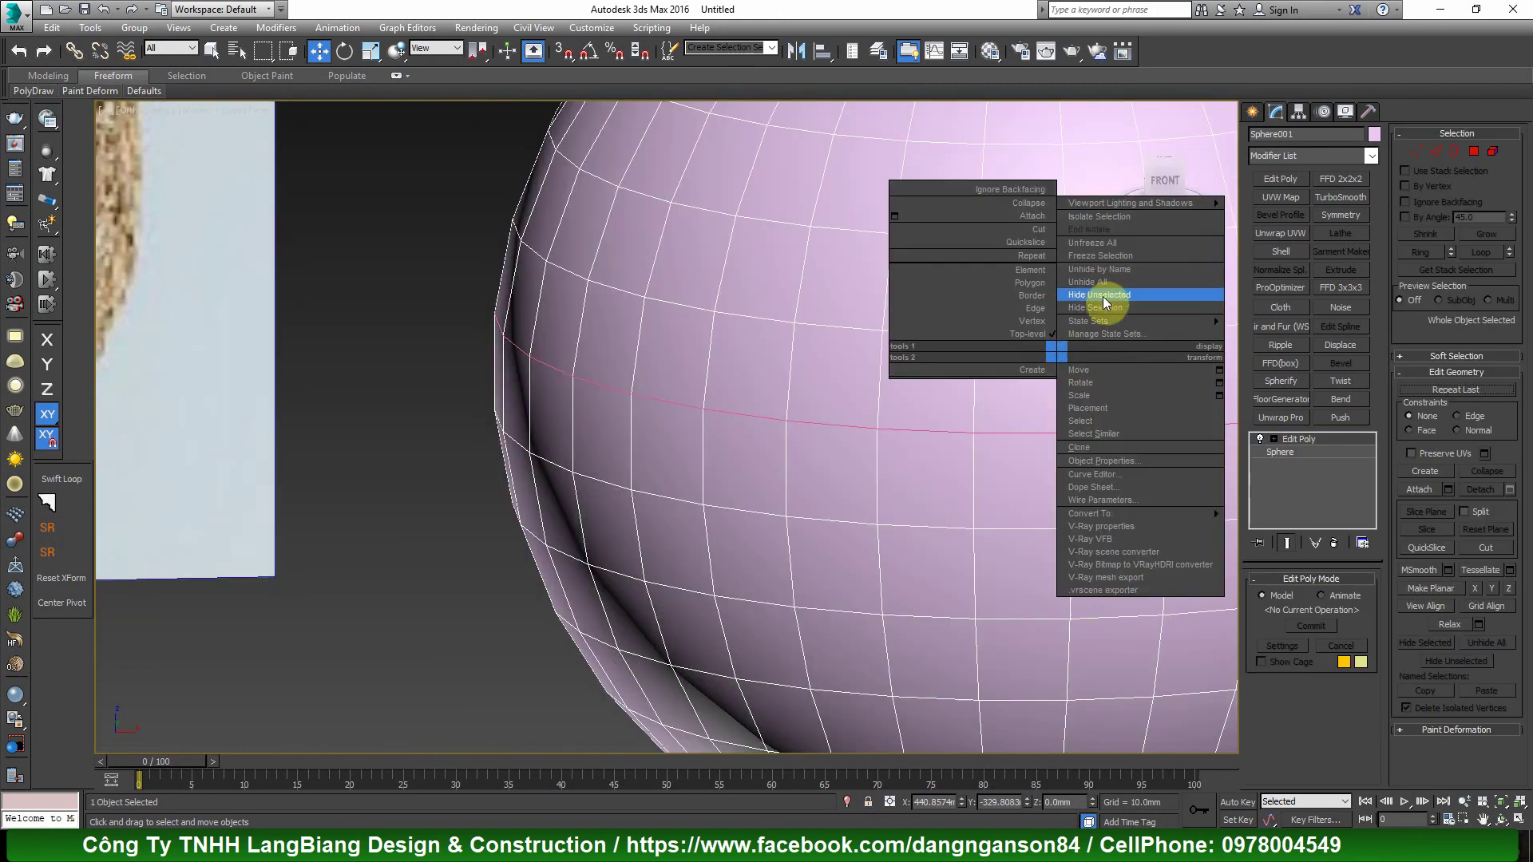
pyautogui.click(1117, 331)
# - Make the ring spline renderable in the viewport at 3.0mm thickness
pyautogui.moveTo(964, 500); pyautogui.dragTo(967, 501)
pyautogui.click(1309, 588)
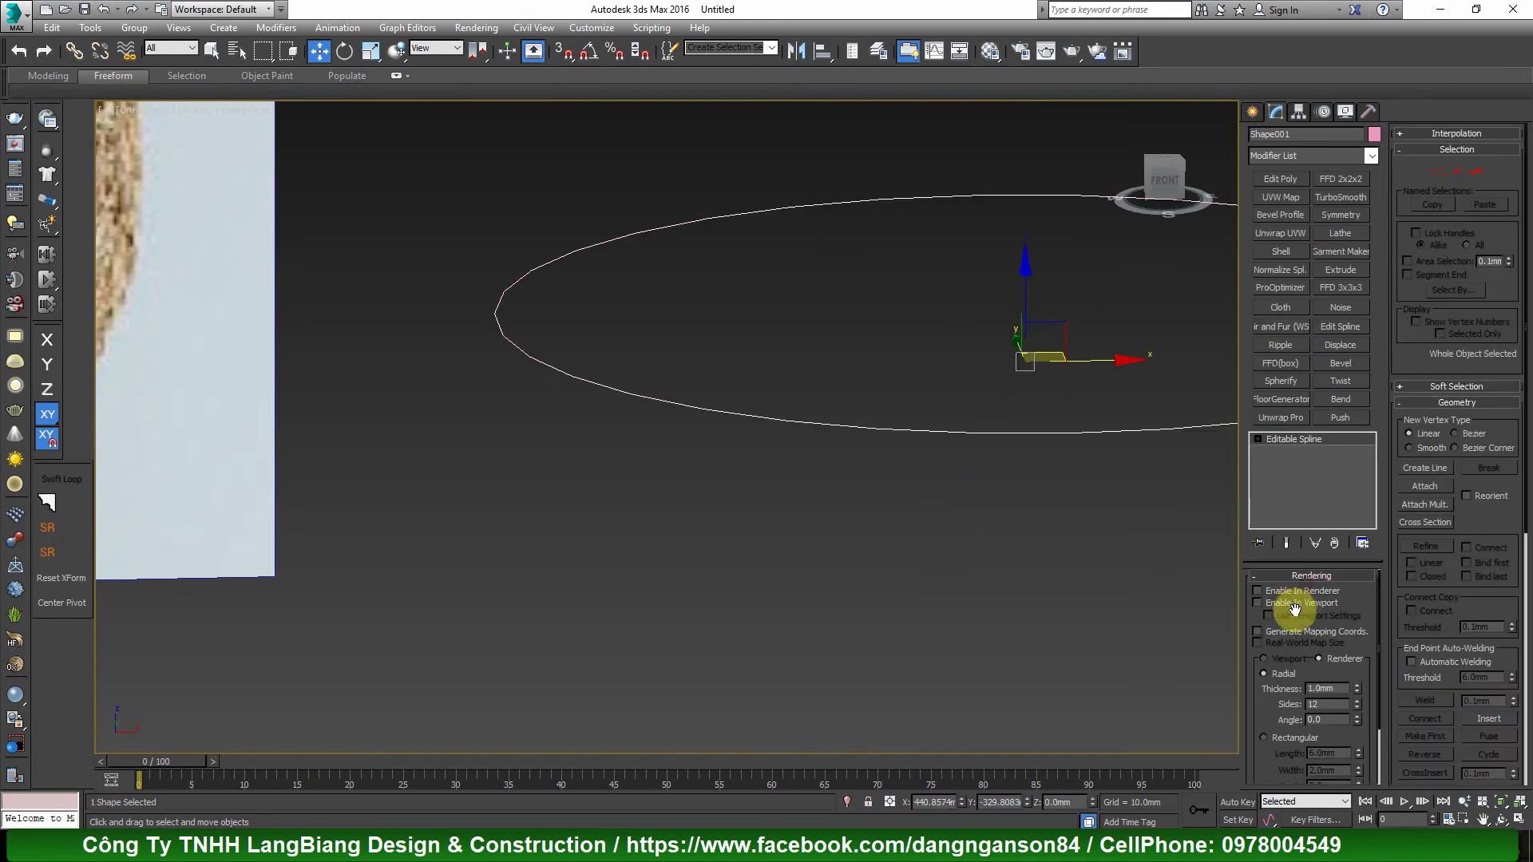
pyautogui.click(1283, 607)
pyautogui.scroll(-3, 994, 526)
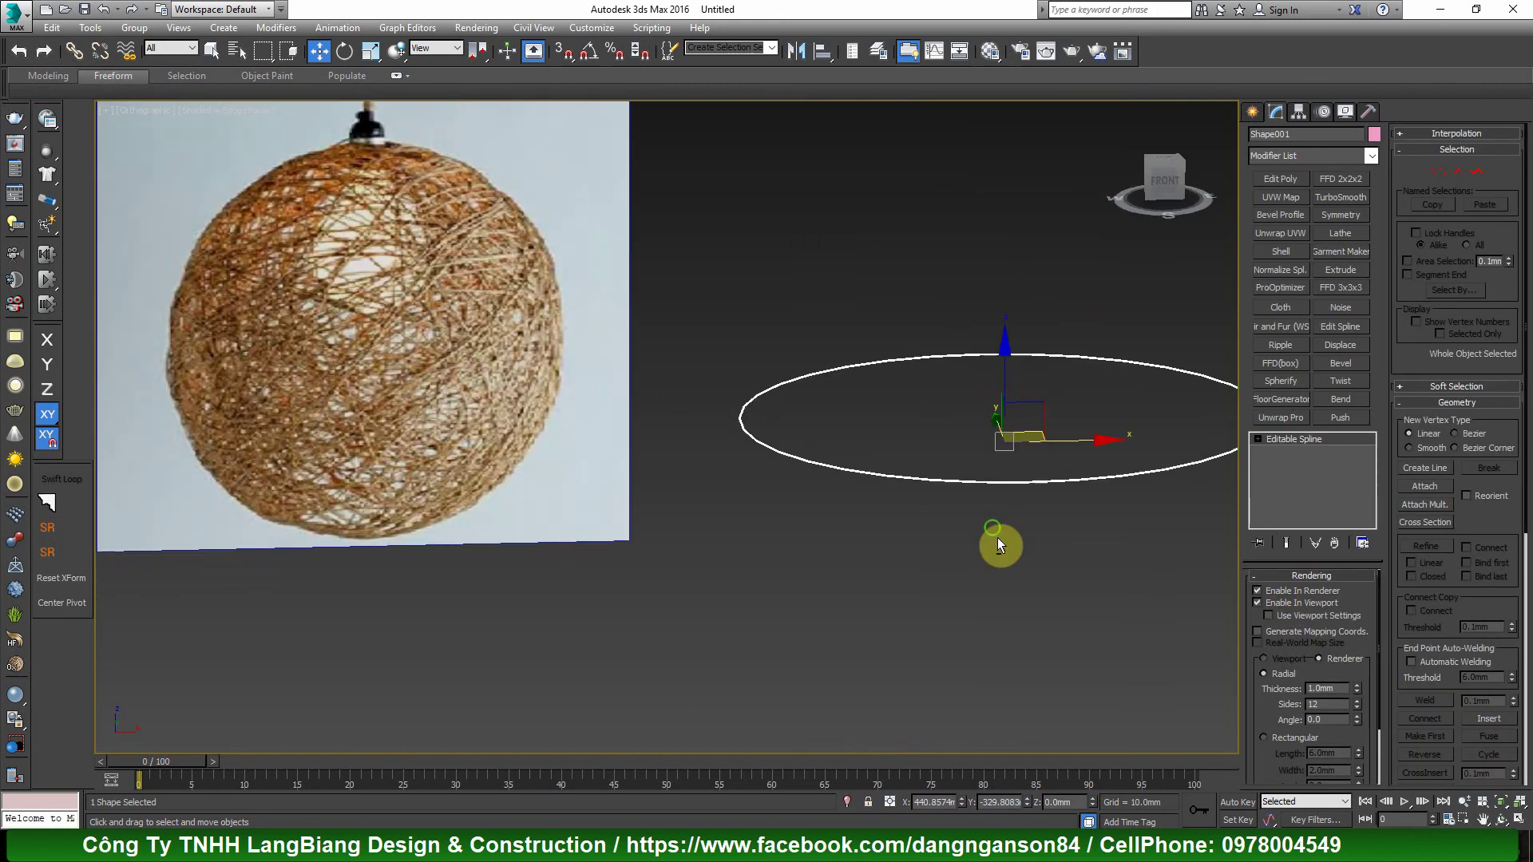
pyautogui.scroll(5, 1038, 527)
pyautogui.write('3')
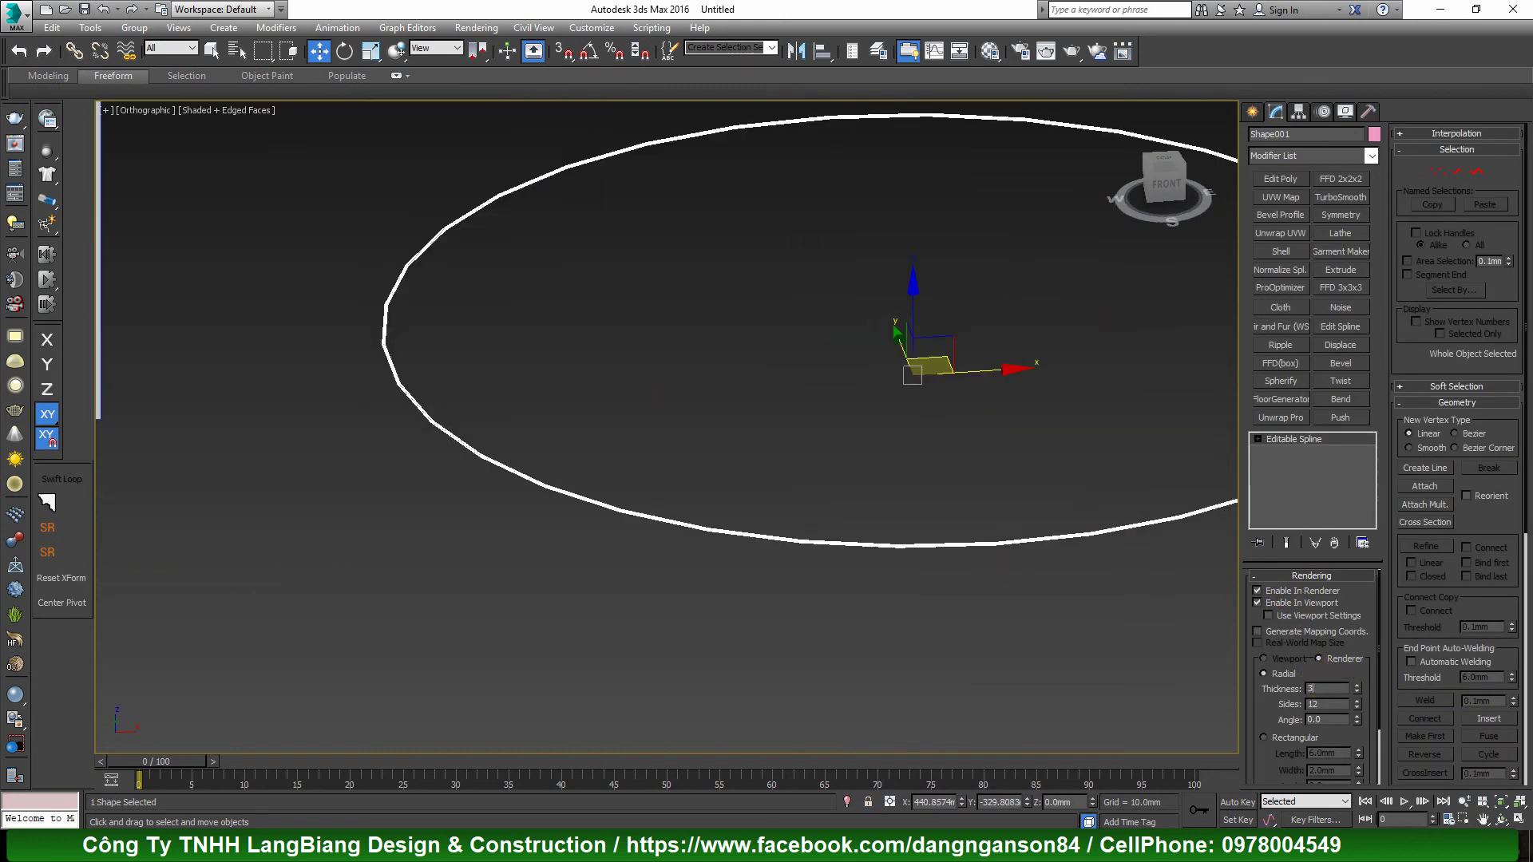
pyautogui.press('Return')
pyautogui.scroll(-3, 982, 495)
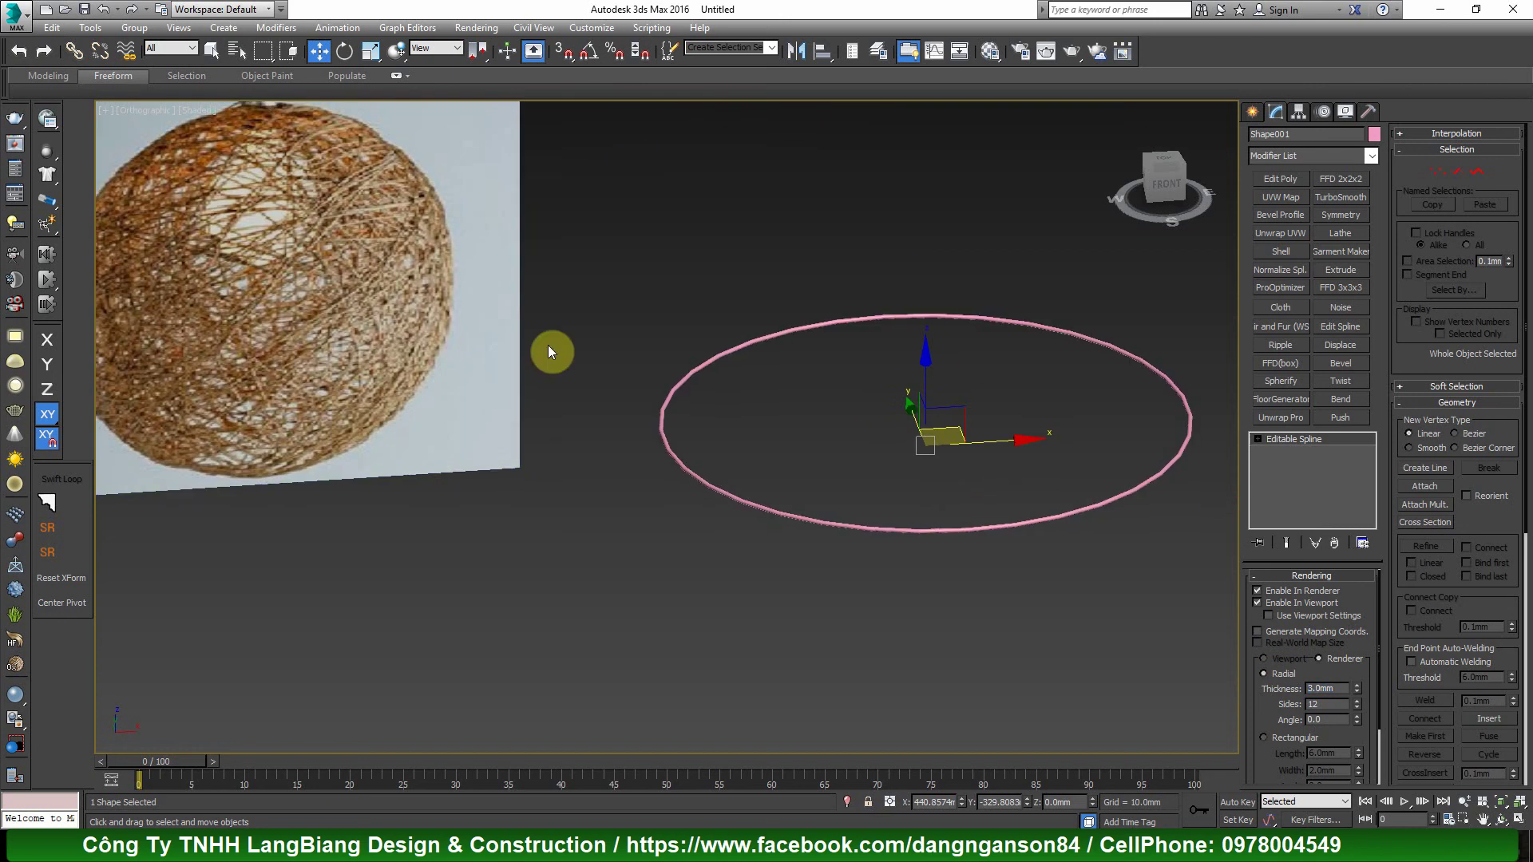
# - Start an Array of the ring with preview on and X rotation step 41°
pyautogui.click(92, 32)
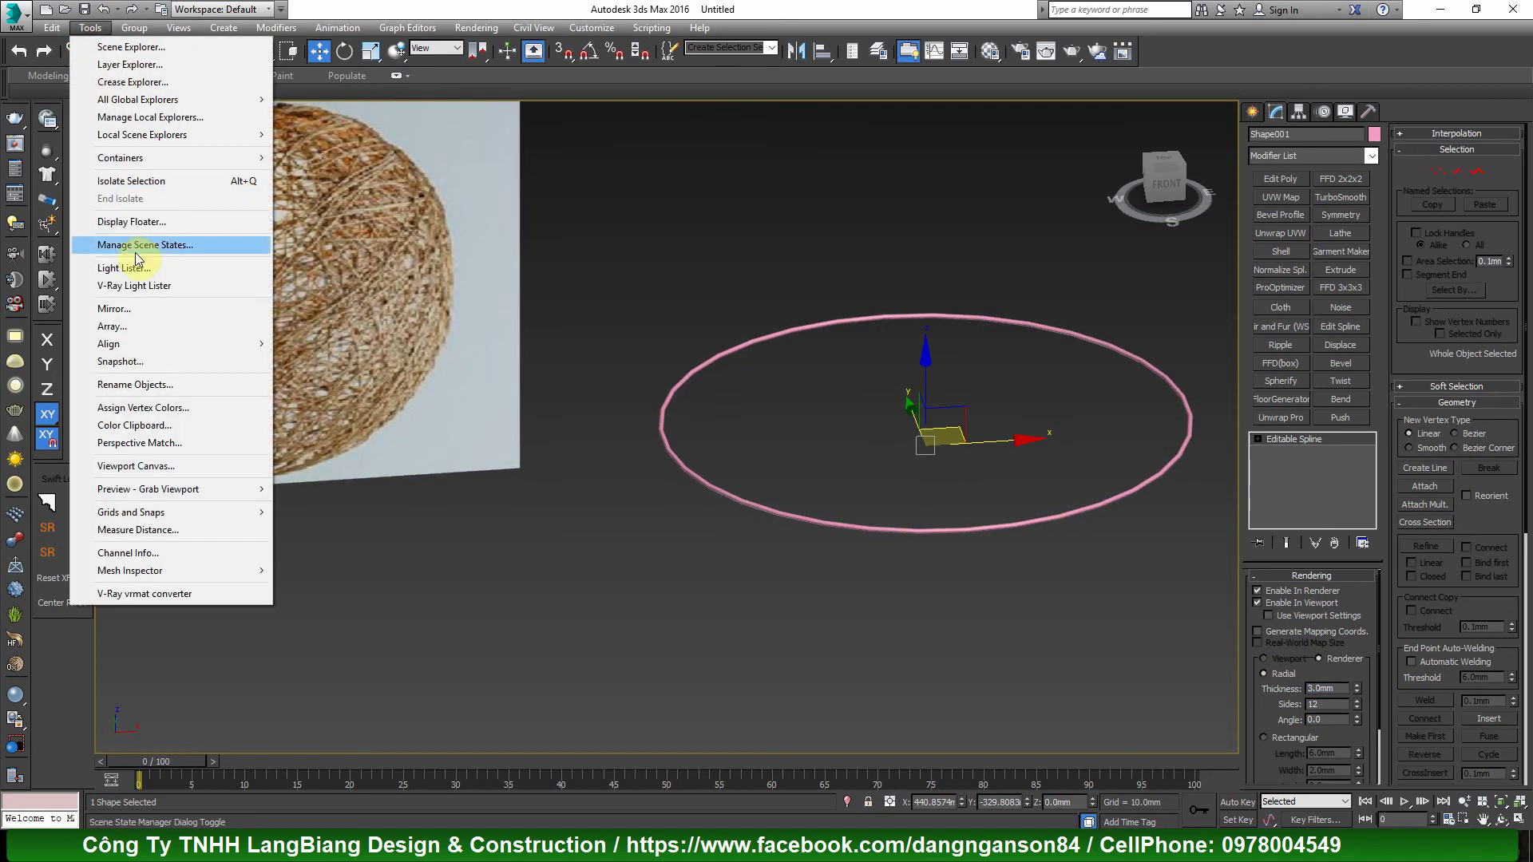
pyautogui.click(119, 323)
pyautogui.moveTo(737, 261); pyautogui.dragTo(1192, 168)
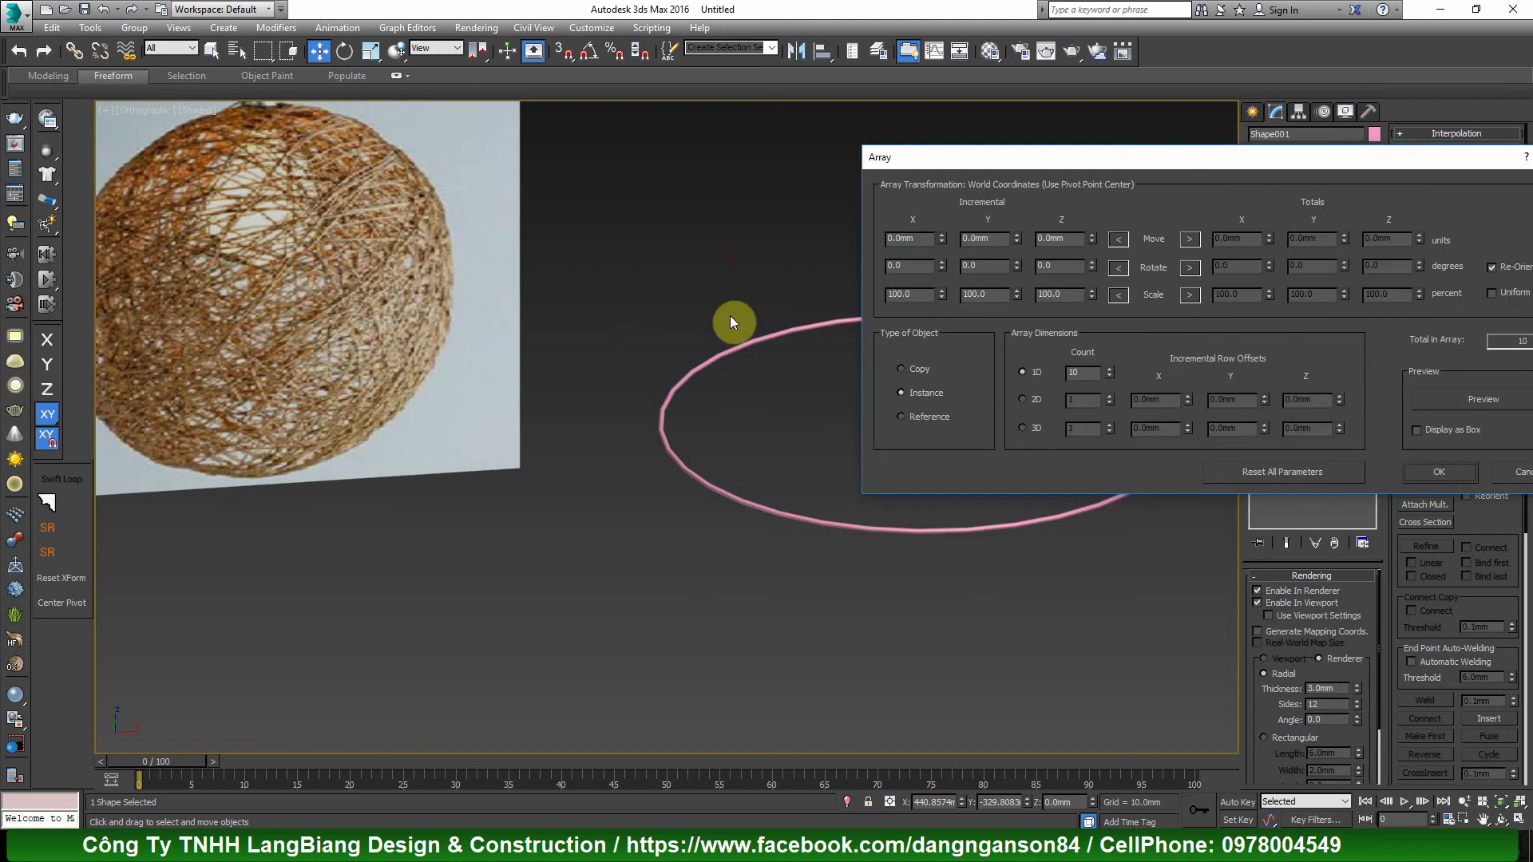
pyautogui.scroll(-4, 679, 351)
pyautogui.scroll(3, 662, 391)
pyautogui.scroll(3, 686, 423)
pyautogui.scroll(2, 686, 435)
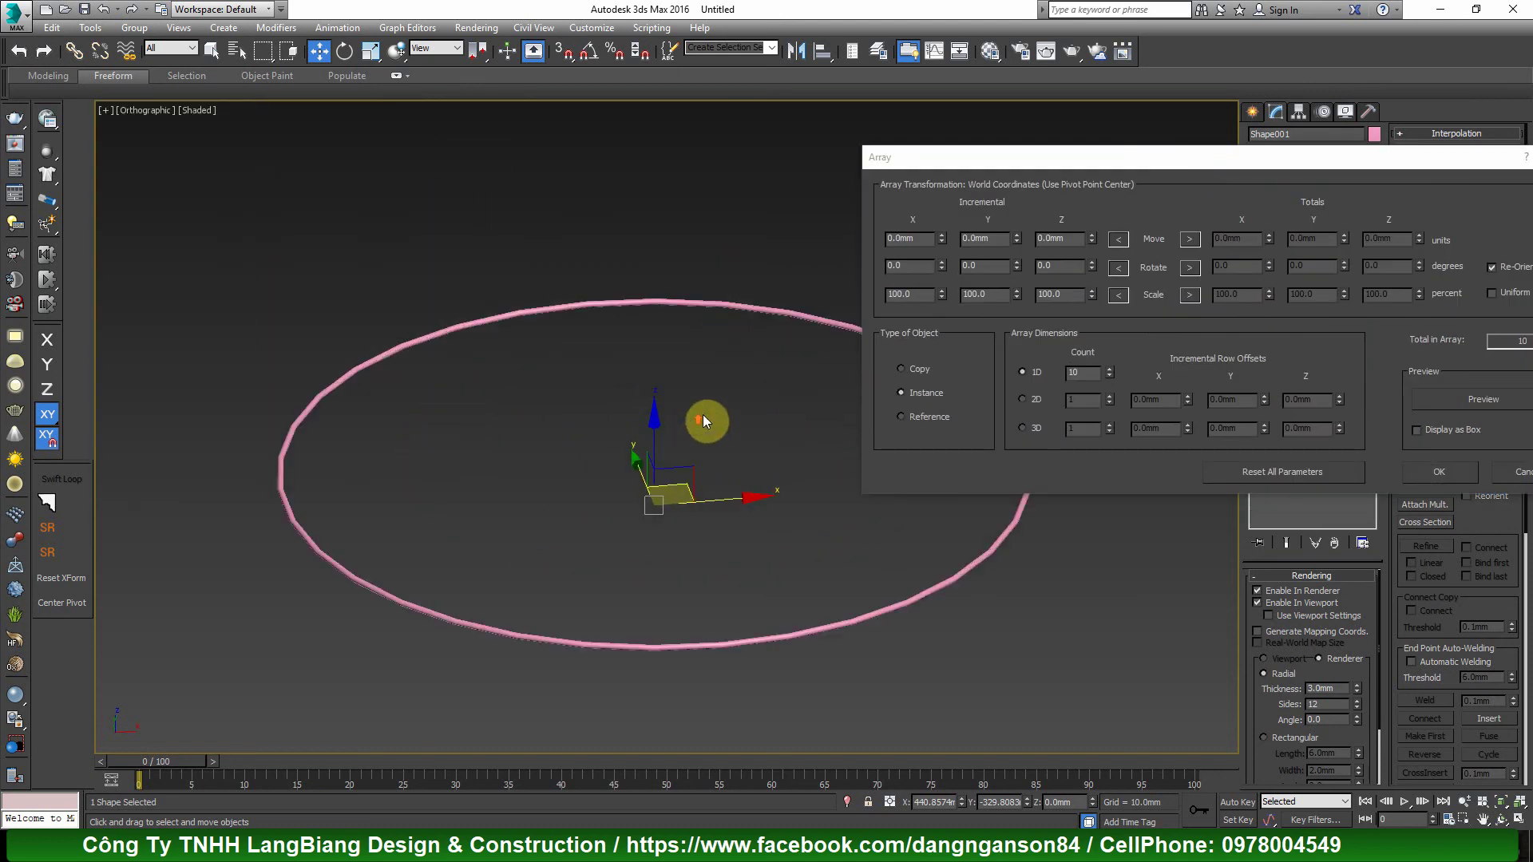
pyautogui.scroll(1, 695, 359)
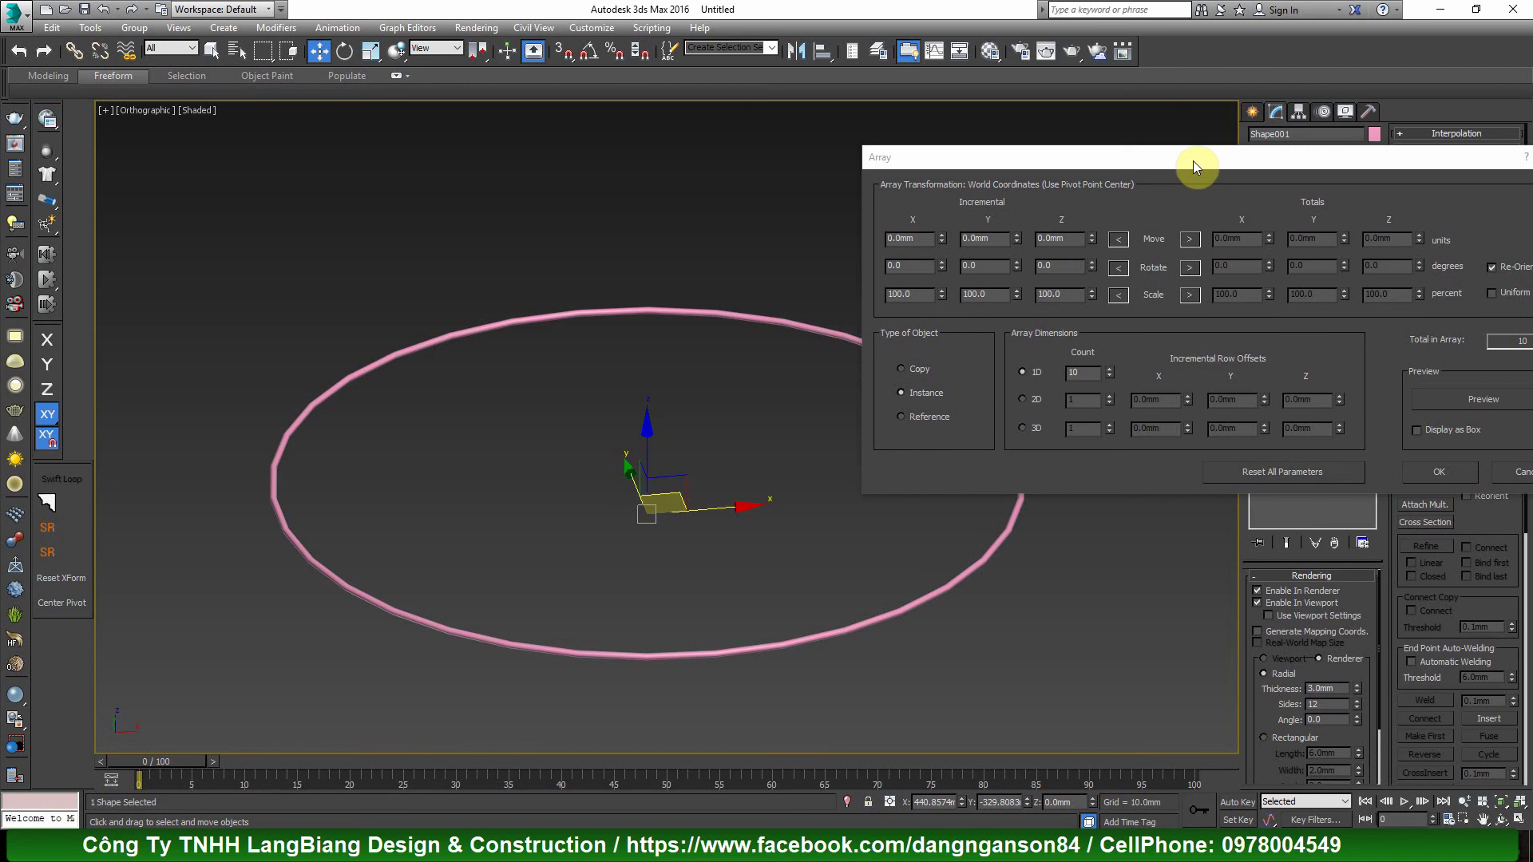
pyautogui.moveTo(1156, 161)
pyautogui.mouseDown()
pyautogui.moveTo(1017, 140)
pyautogui.moveTo(1032, 136)
pyautogui.mouseUp()
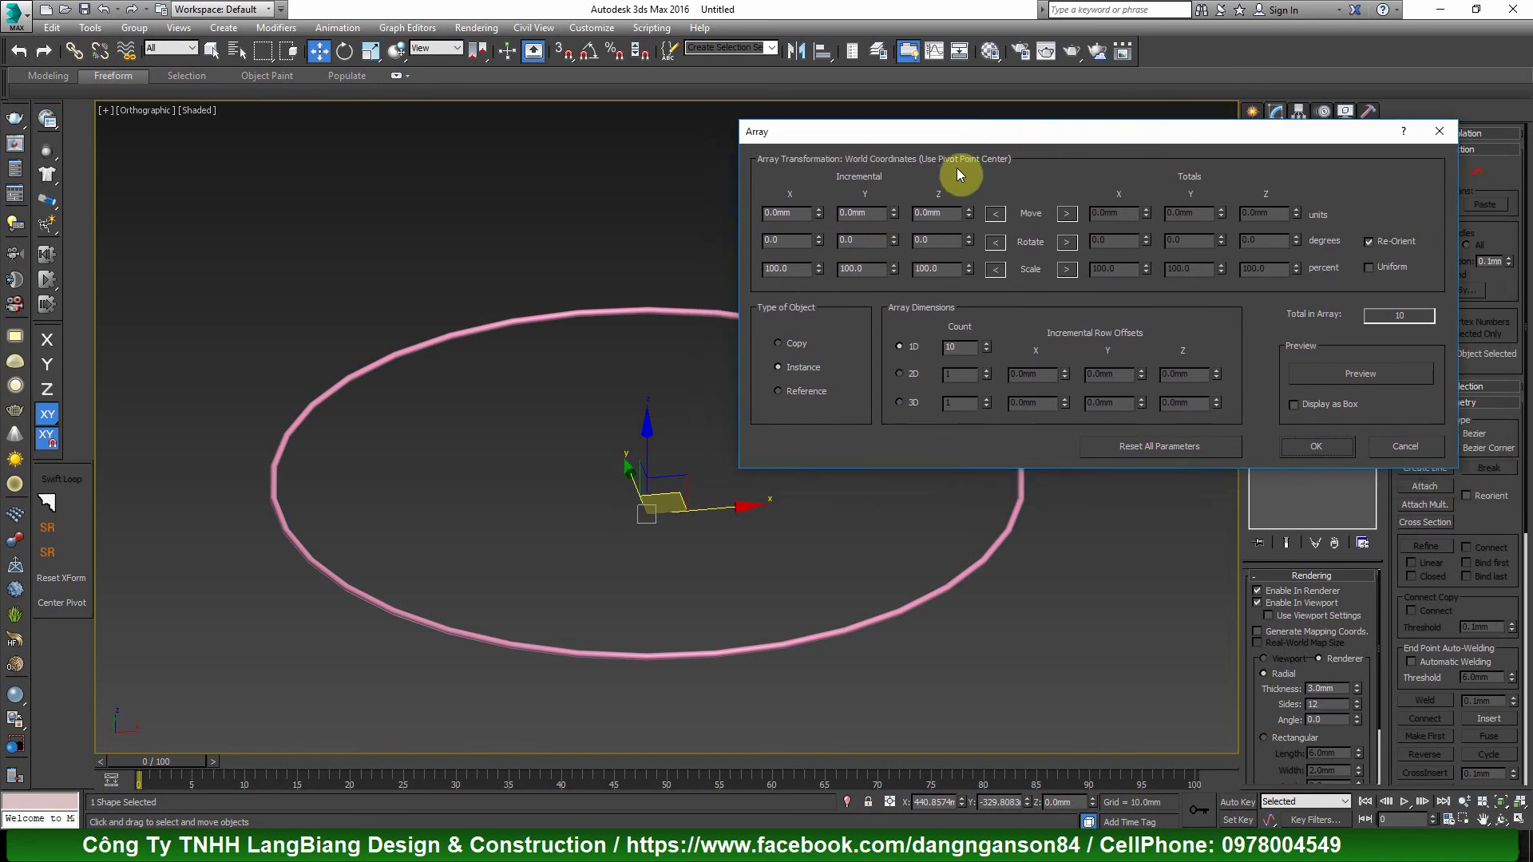
pyautogui.click(768, 240)
pyautogui.click(1360, 374)
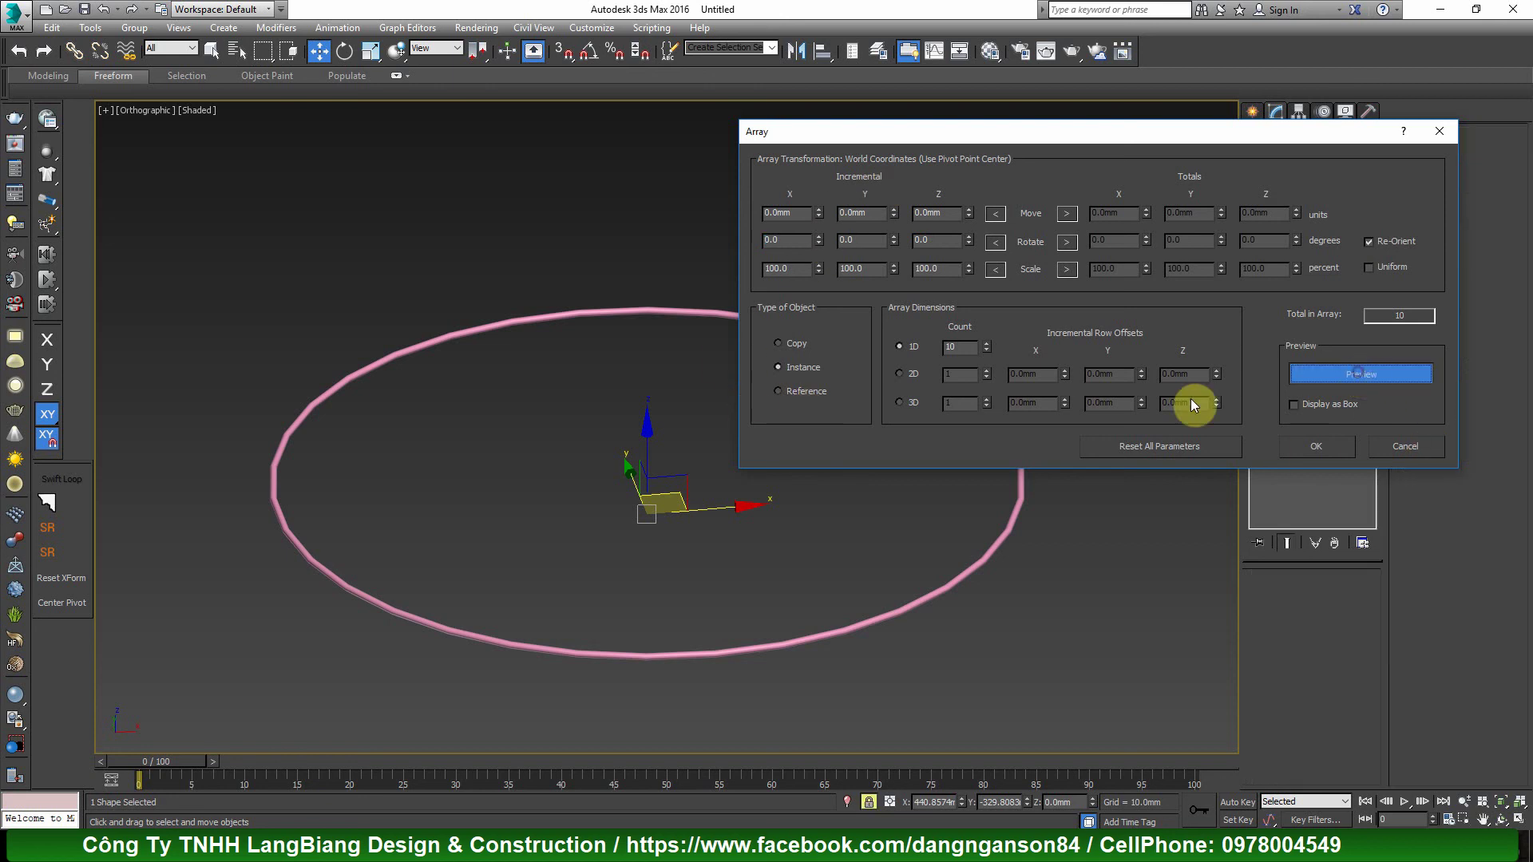
pyautogui.moveTo(818, 241); pyautogui.dragTo(821, 204)
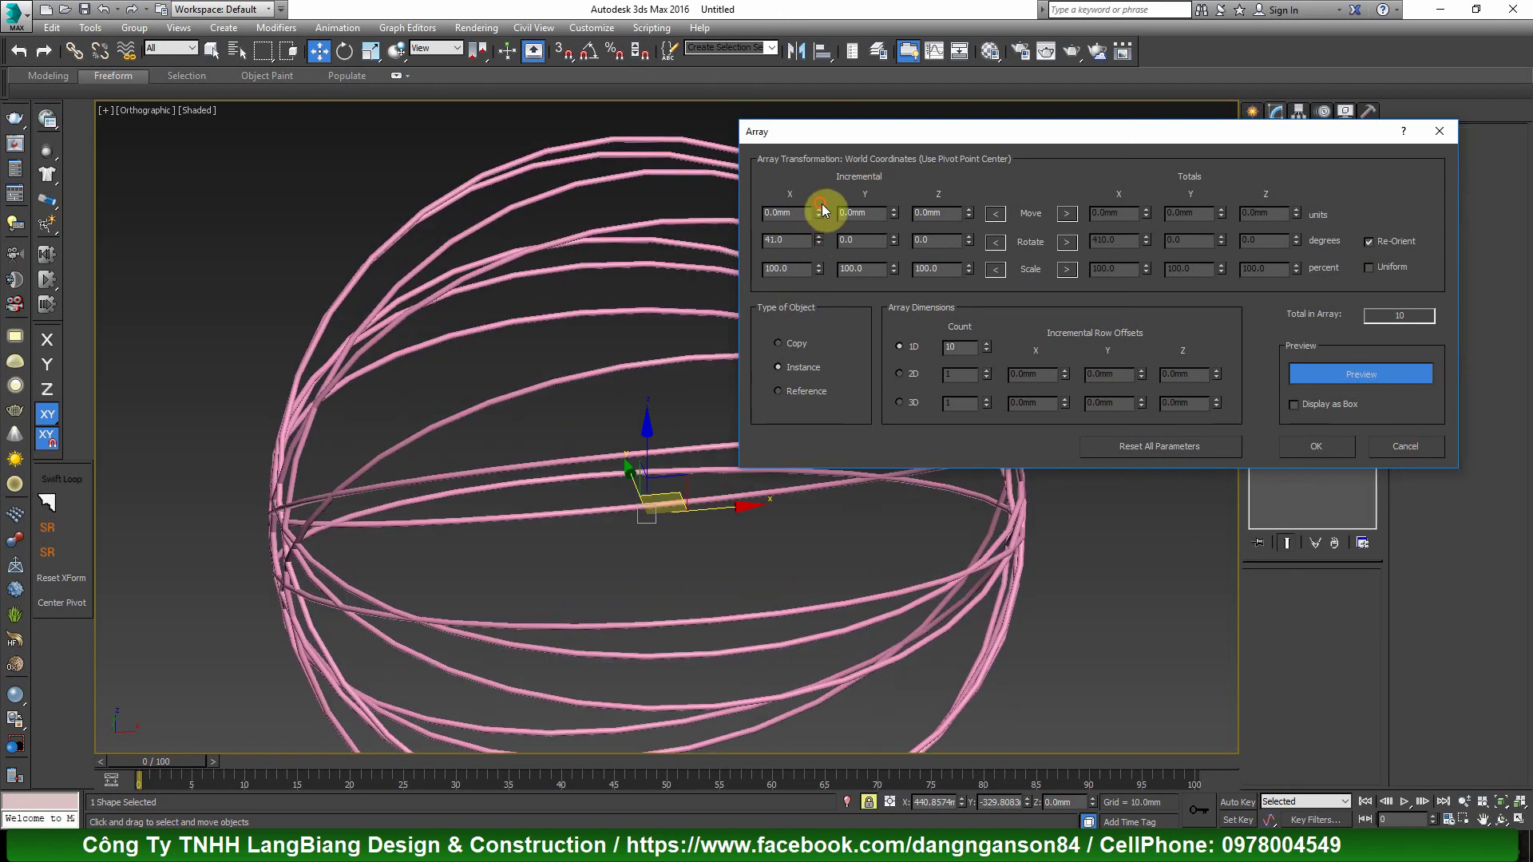
# - Set Y and Z rotation steps to 33° and create 10 instanced rings
pyautogui.moveTo(890, 242); pyautogui.dragTo(894, 215)
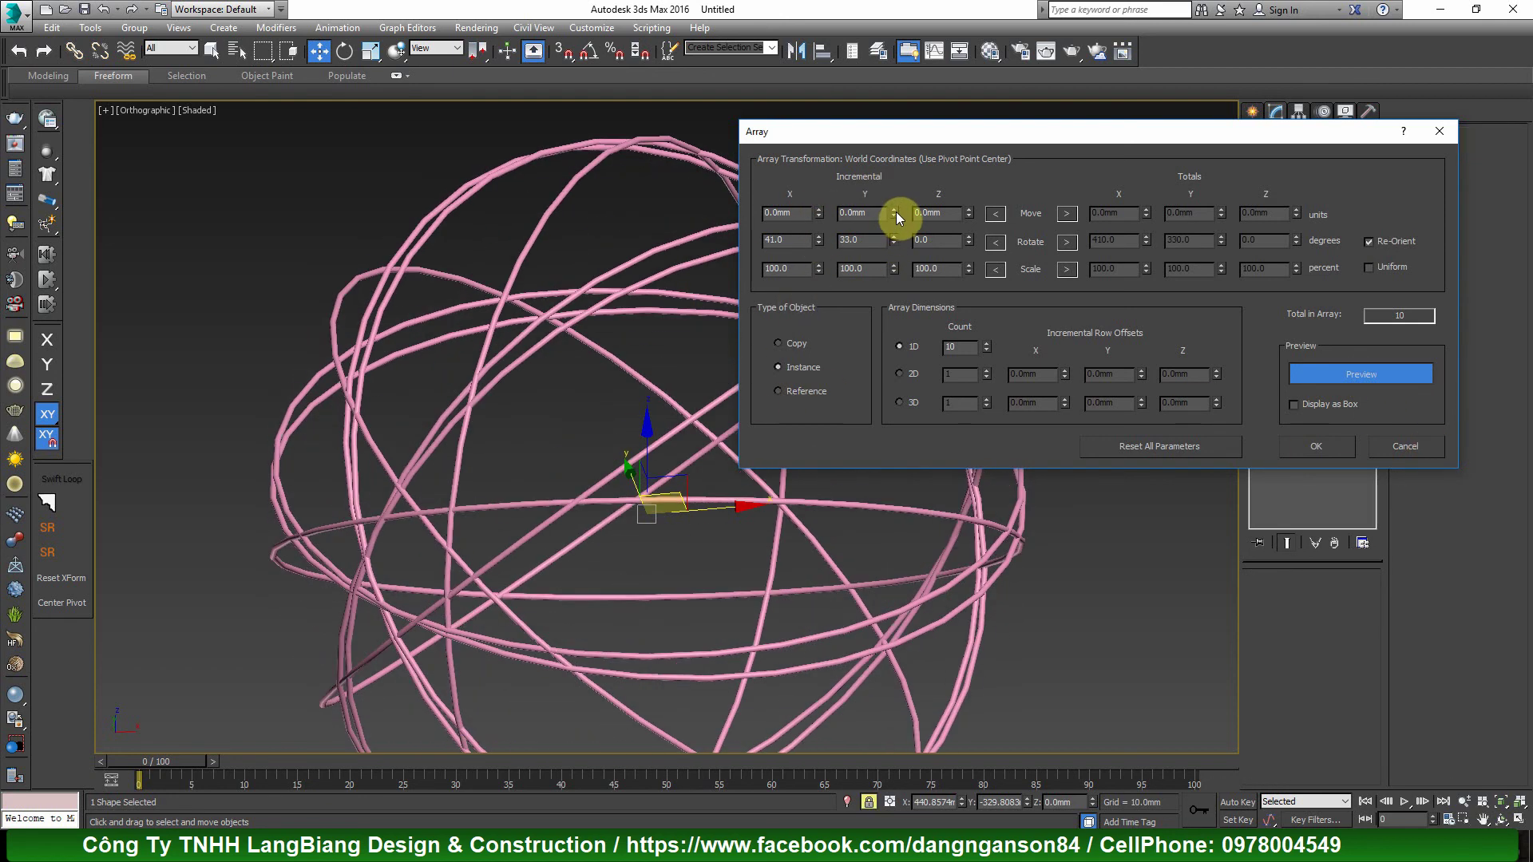
pyautogui.moveTo(971, 247); pyautogui.dragTo(974, 212)
pyautogui.scroll(-3, 615, 397)
pyautogui.moveTo(616, 397)
pyautogui.keyDown('alt'); pyautogui.mouseDown(button='middle')
pyautogui.moveTo(633, 410)
pyautogui.moveTo(651, 409)
pyautogui.moveTo(643, 387)
pyautogui.moveTo(729, 399)
pyautogui.mouseUp(button='middle'); pyautogui.keyUp('alt')
pyautogui.scroll(4, 609, 417)
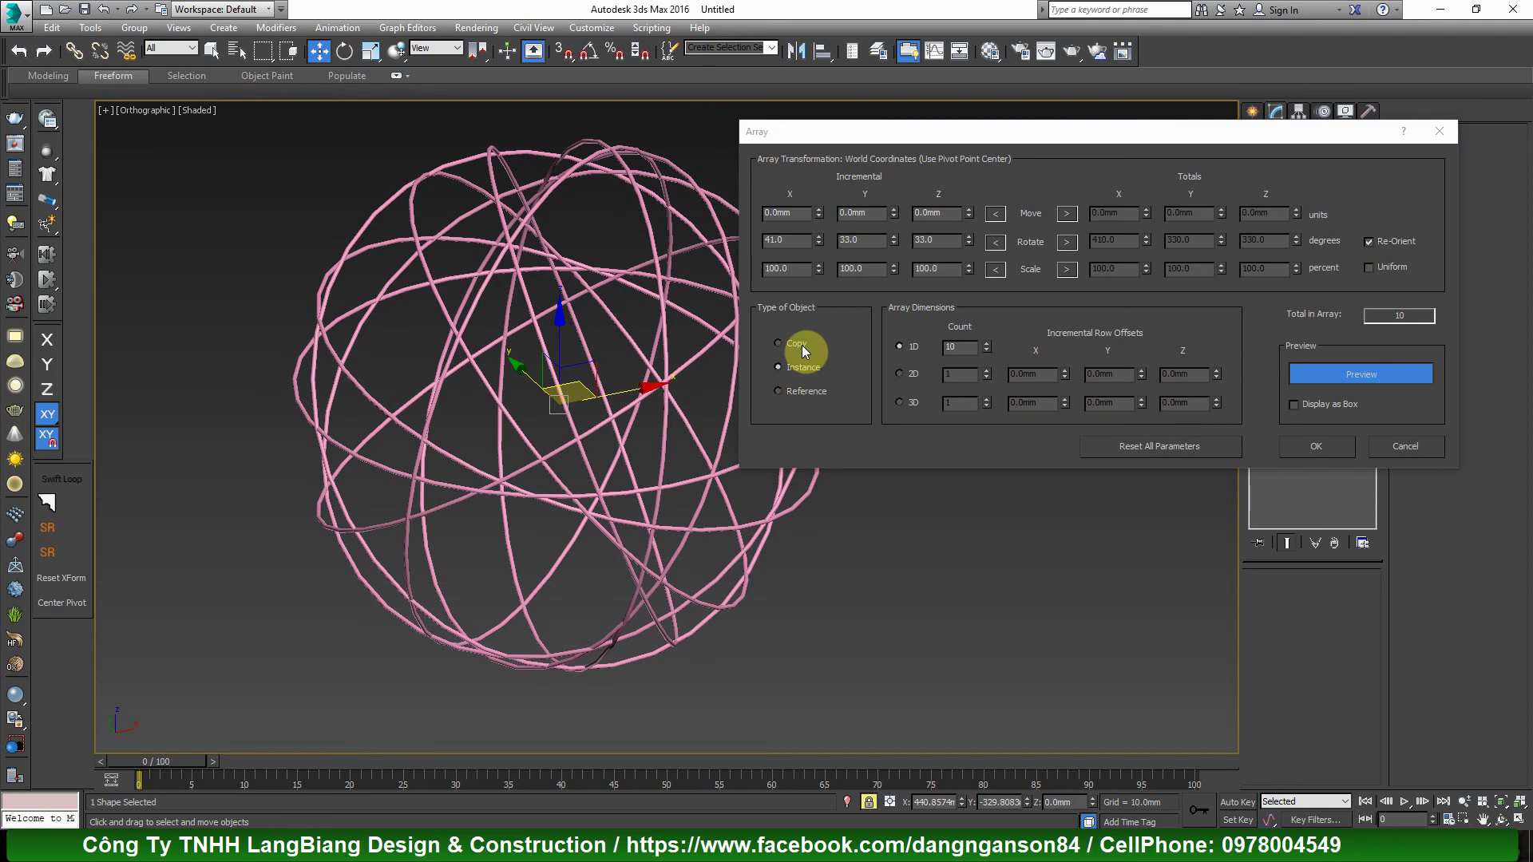
pyautogui.scroll(4, 558, 405)
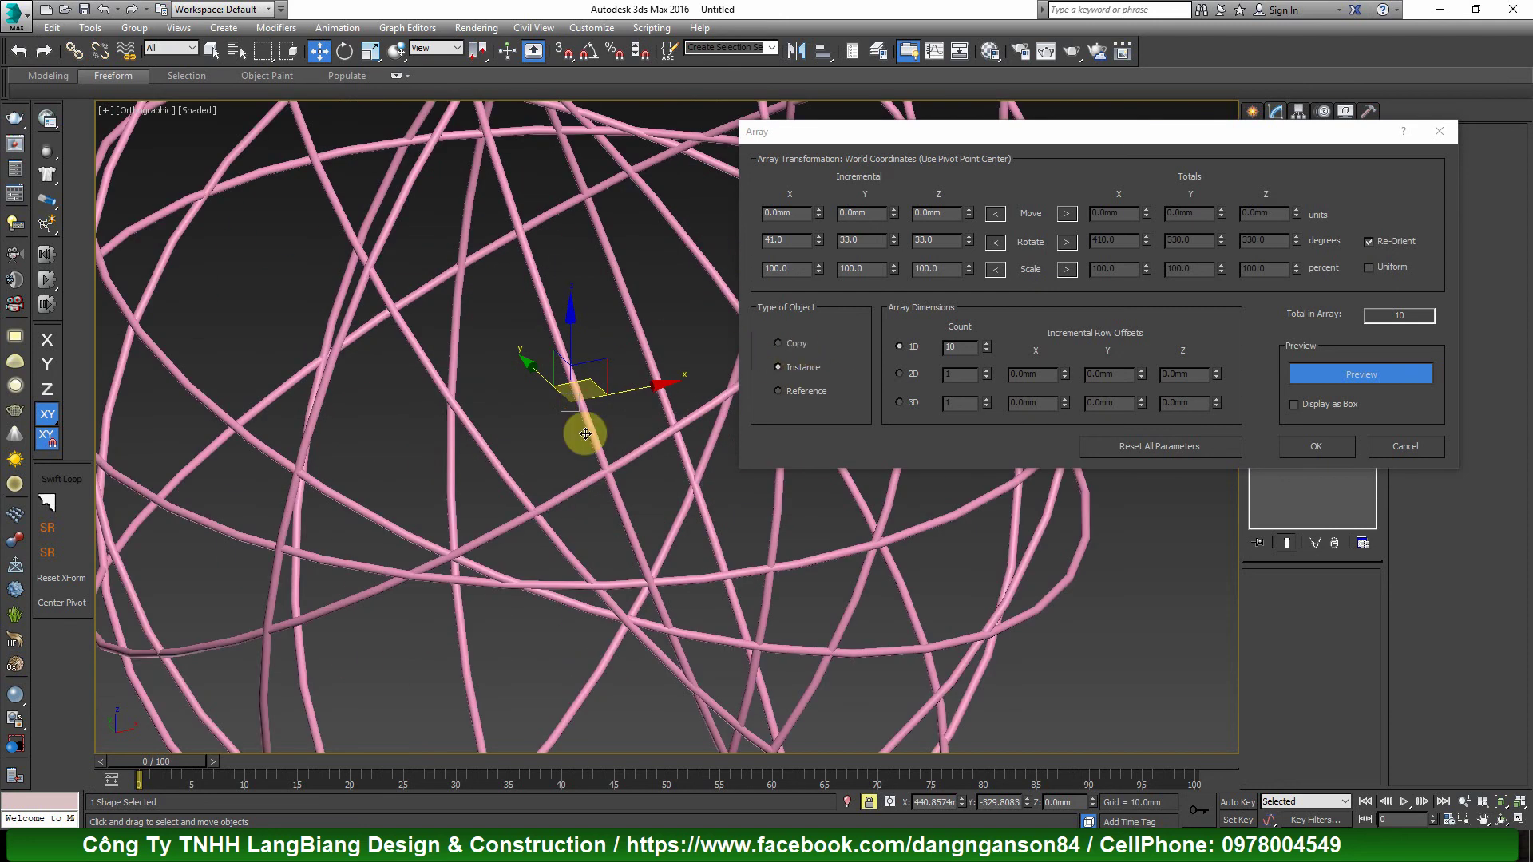
pyautogui.click(1315, 447)
# - Unhide all objects and select the sphere
pyautogui.rightClick(934, 436)
pyautogui.click(971, 371)
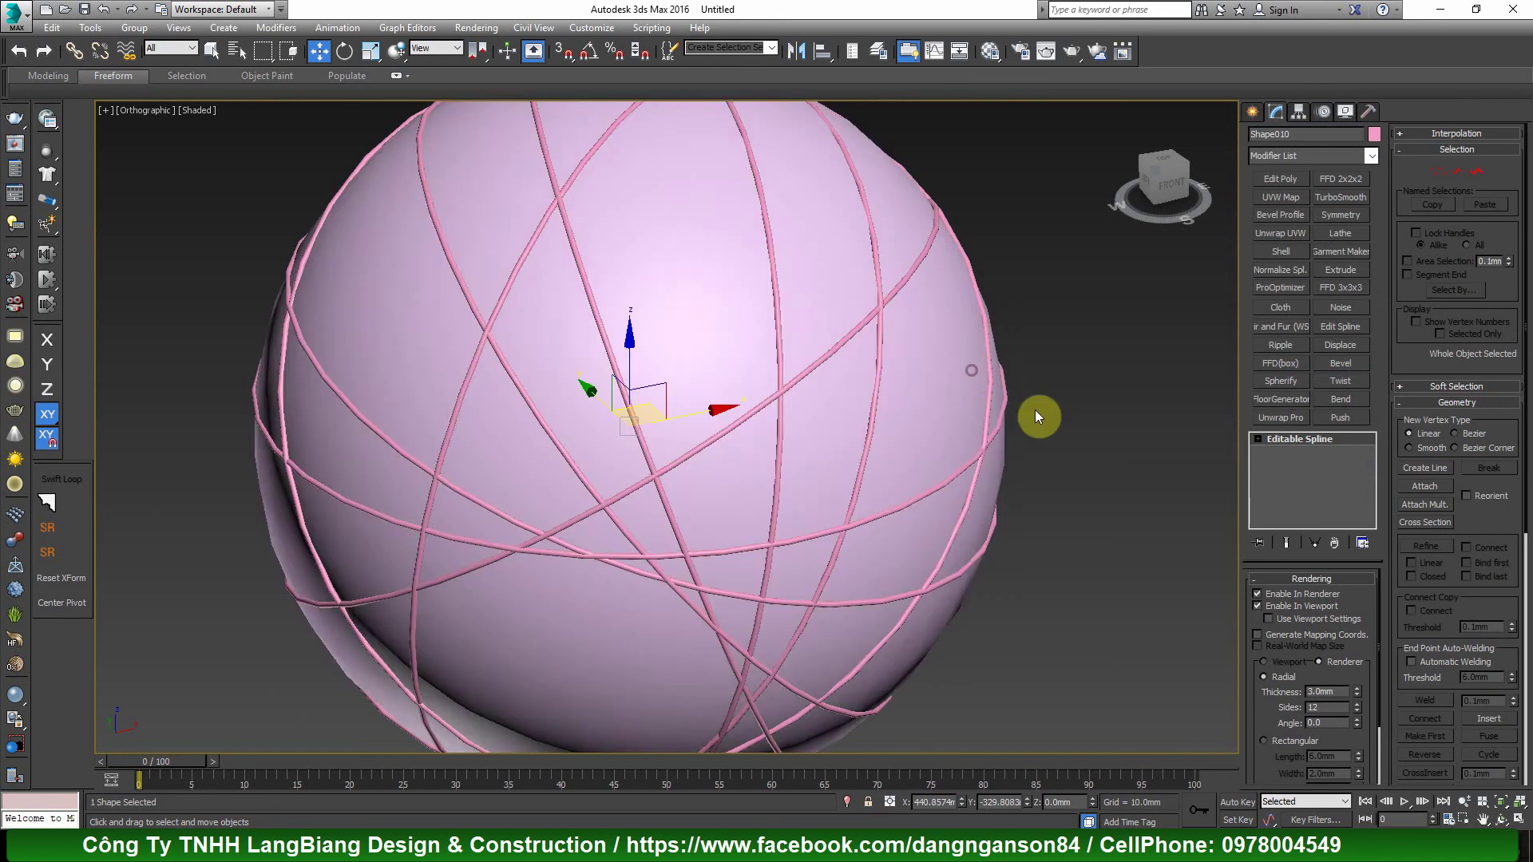
pyautogui.scroll(-3, 692, 441)
pyautogui.scroll(3, 548, 383)
pyautogui.scroll(2, 672, 361)
pyautogui.scroll(-3, 667, 378)
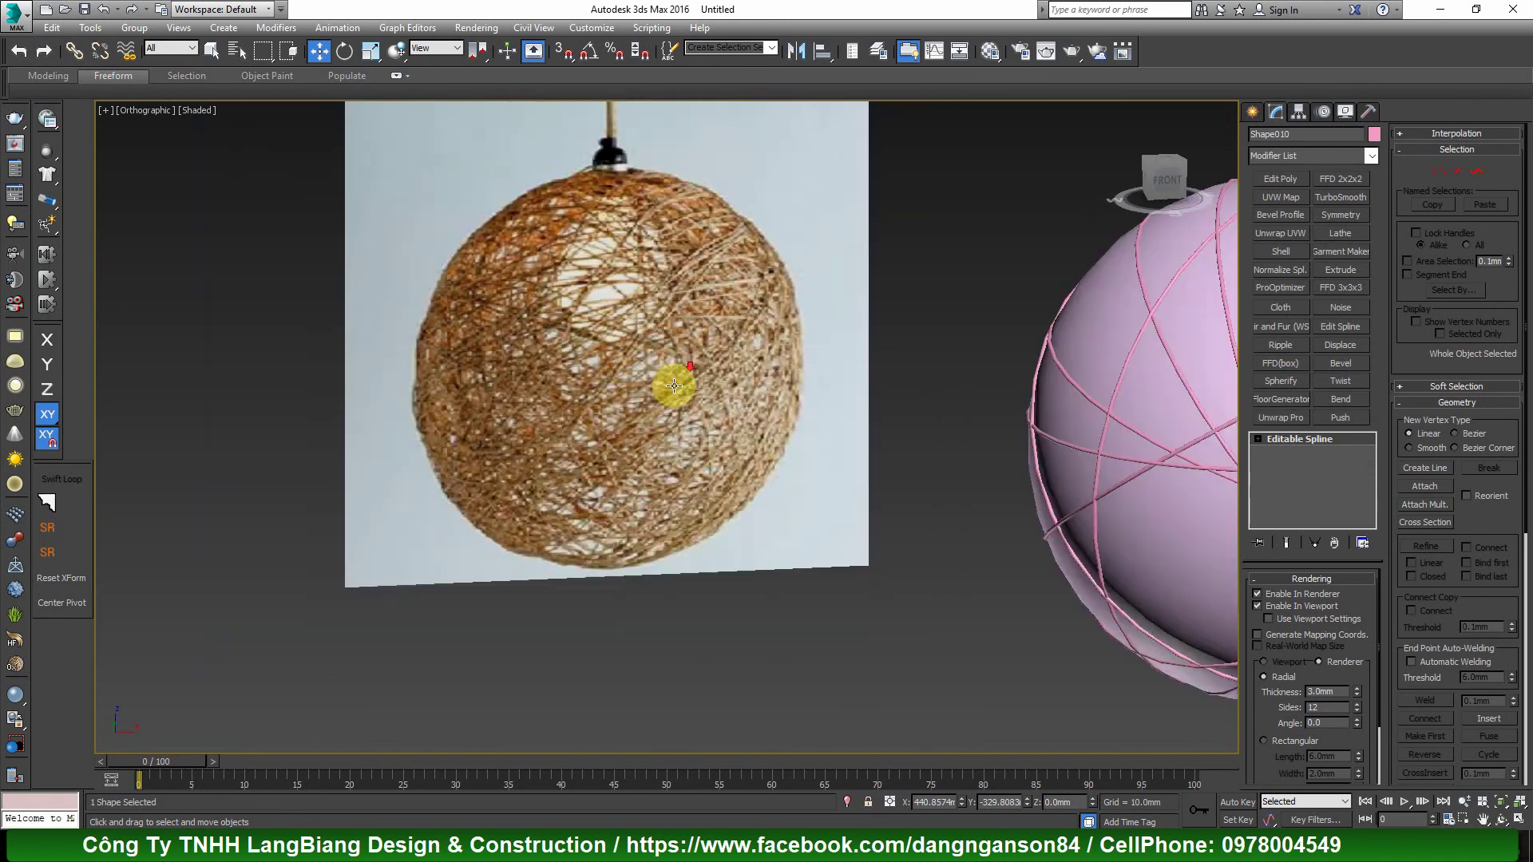
pyautogui.scroll(2, 975, 410)
pyautogui.scroll(3, 1120, 353)
pyautogui.click(1135, 341)
# - Turn a latitude edge loop of the sphere into a new shape, Shape011
pyautogui.keyDown('alt'); pyautogui.moveTo(1134, 342); pyautogui.dragTo(897, 411, button='middle'); pyautogui.keyUp('alt')
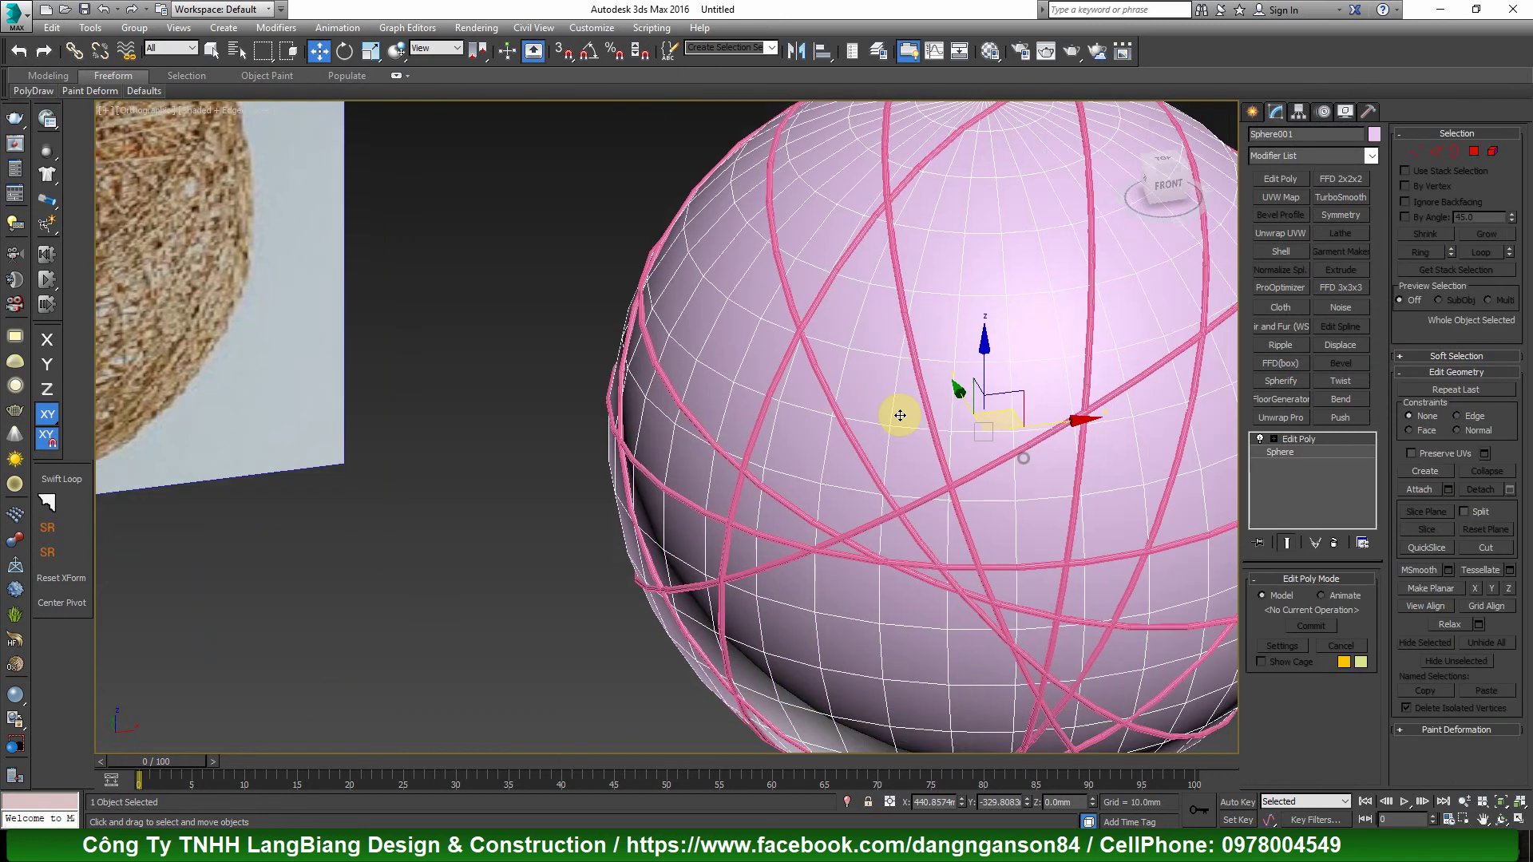
pyautogui.moveTo(1016, 520)
pyautogui.keyDown('alt'); pyautogui.mouseDown(button='middle')
pyautogui.moveTo(1002, 486)
pyautogui.moveTo(1024, 401)
pyautogui.mouseUp(button='middle'); pyautogui.keyUp('alt')
pyautogui.press('2')
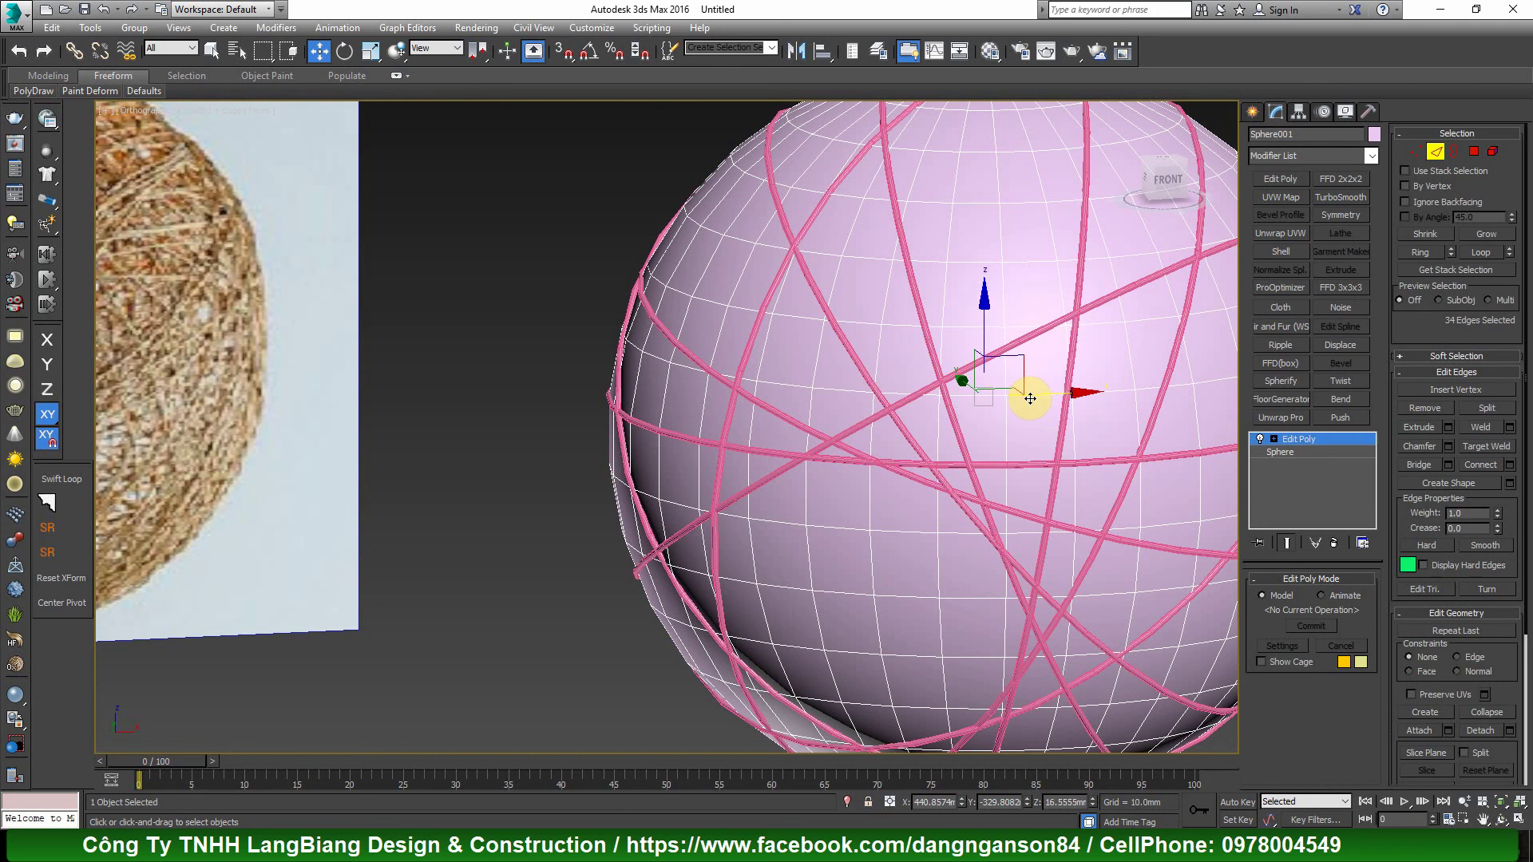
pyautogui.doubleClick(1030, 393)
pyautogui.rightClick(1069, 358)
pyautogui.click(972, 507)
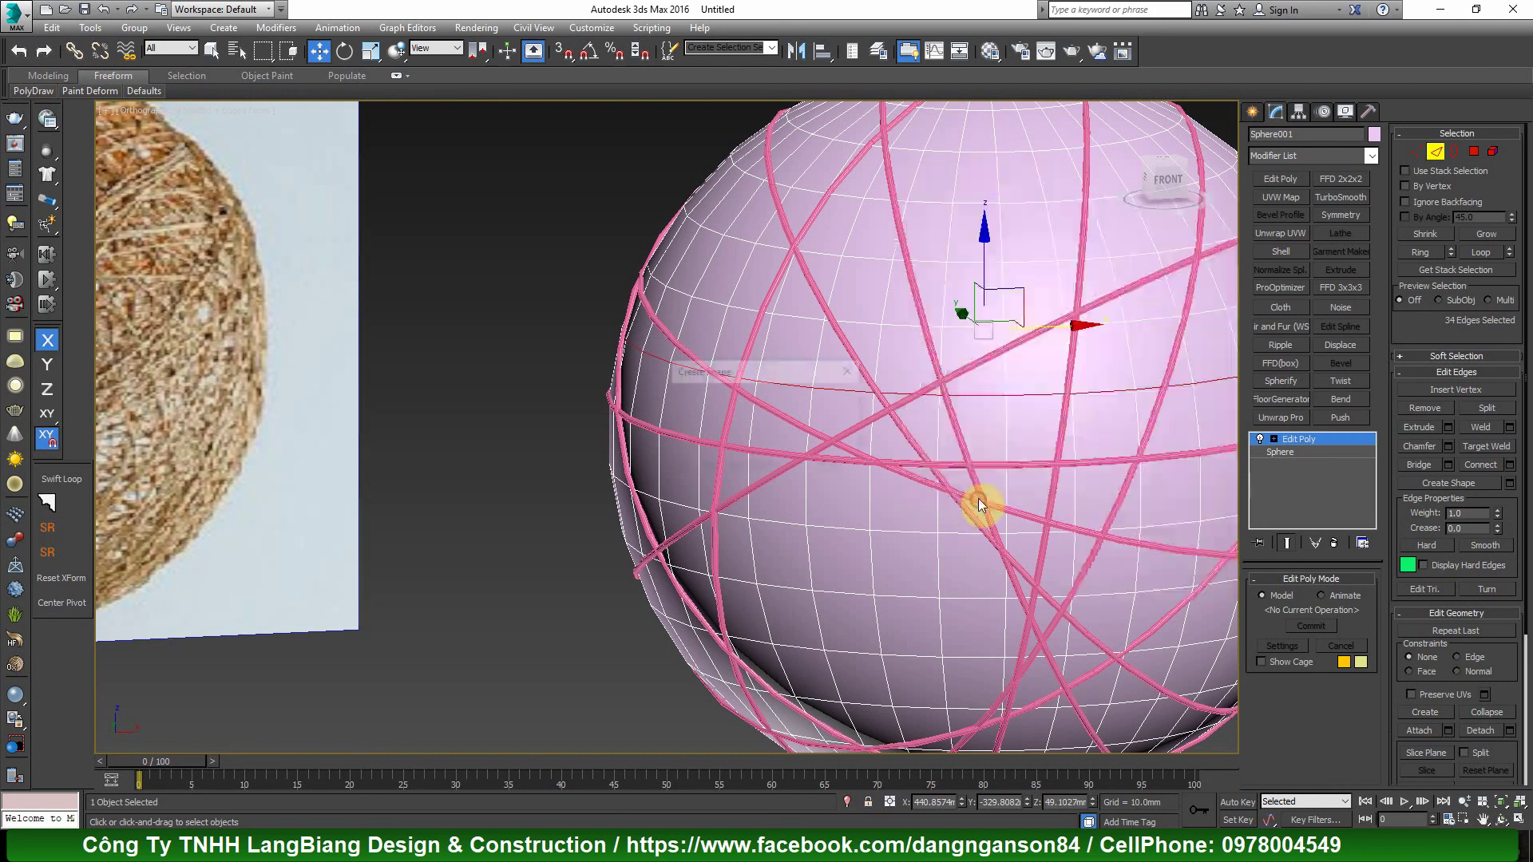
pyautogui.press('Return')
# - Select the new ring and set its render thickness to 2.5mm
pyautogui.scroll(2, 1034, 399)
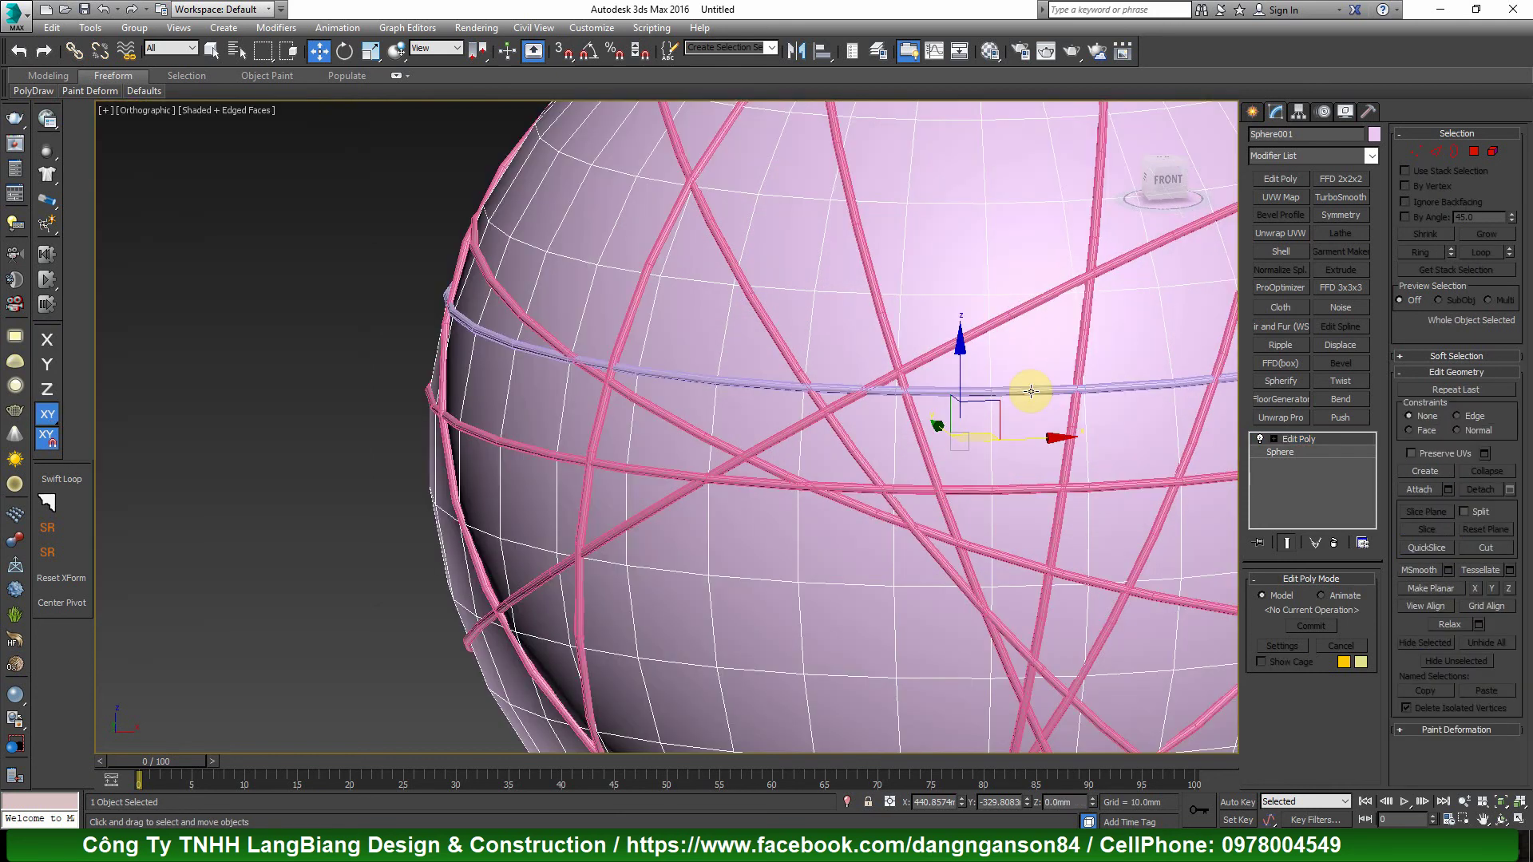
pyautogui.click(1028, 391)
pyautogui.scroll(-3, 998, 471)
pyautogui.scroll(3, 319, 417)
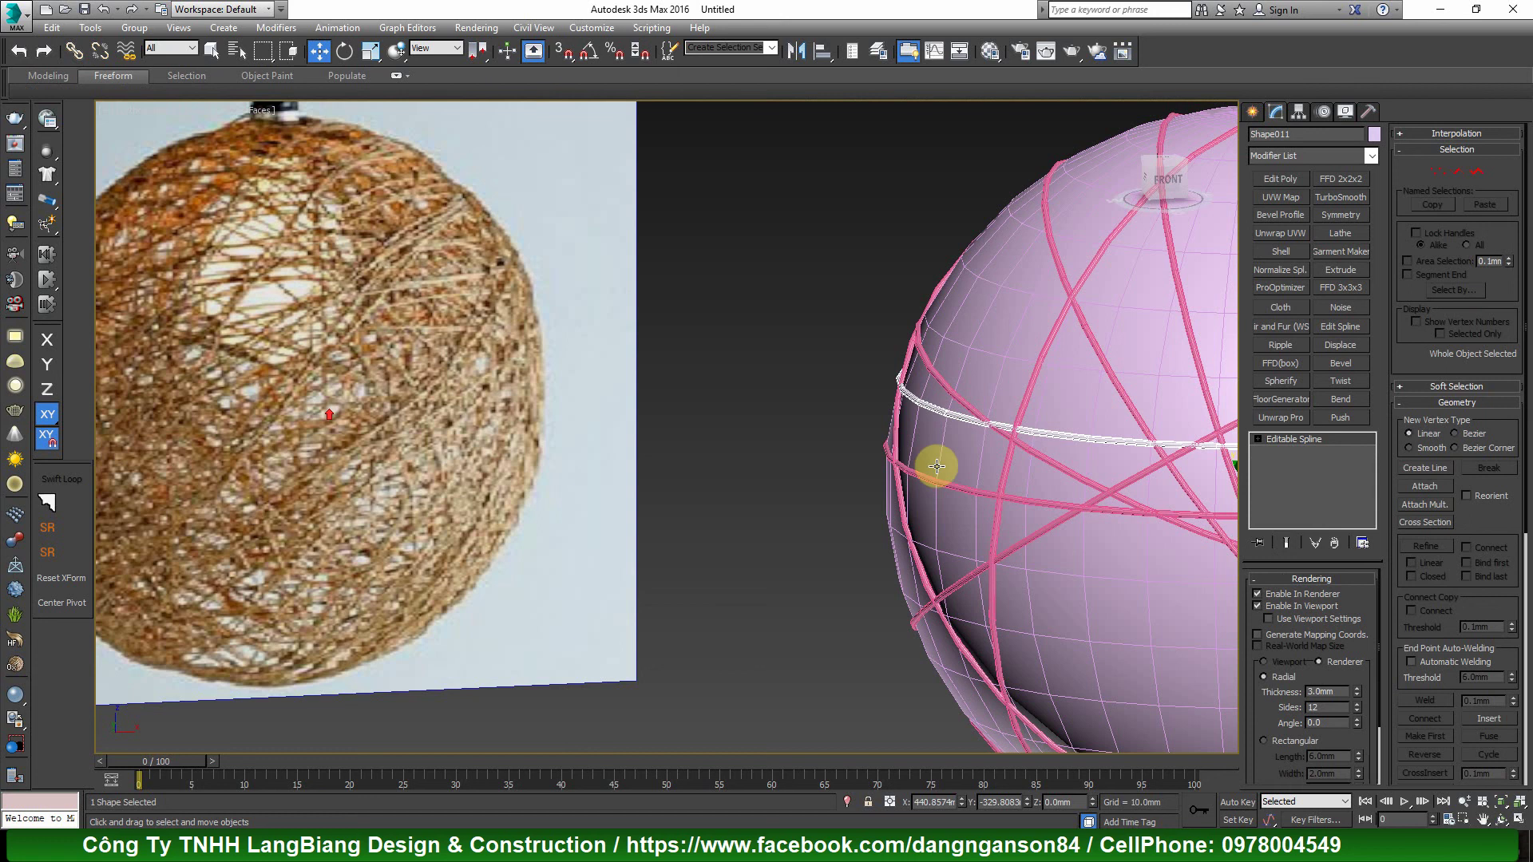
pyautogui.moveTo(937, 466); pyautogui.dragTo(808, 490, button='middle')
pyautogui.doubleClick(1326, 691)
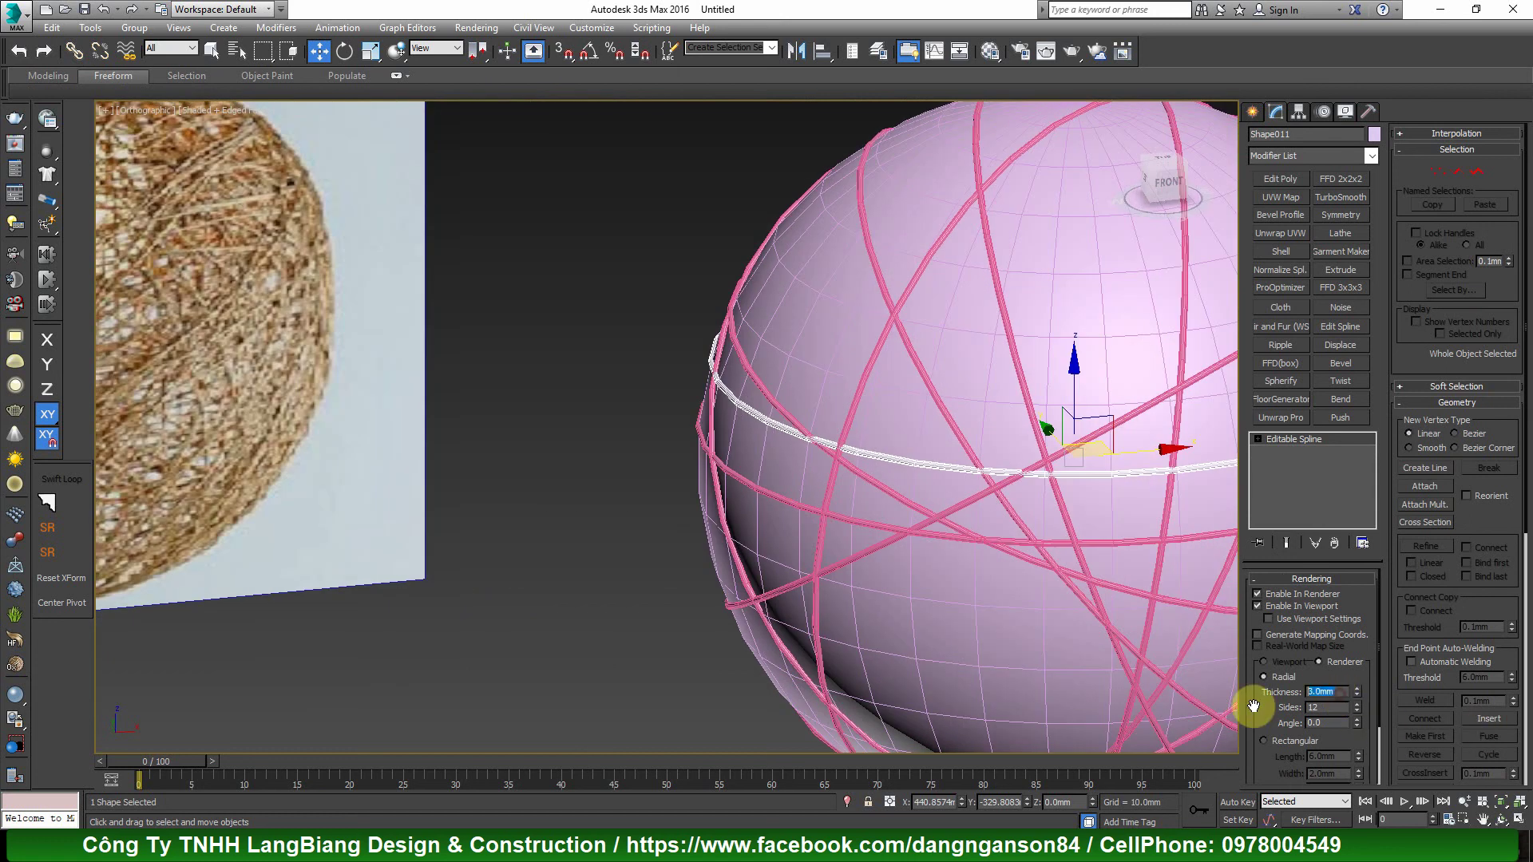
pyautogui.write('2.5')
pyautogui.press('Return')
pyautogui.moveTo(808, 483); pyautogui.dragTo(701, 448, button='middle')
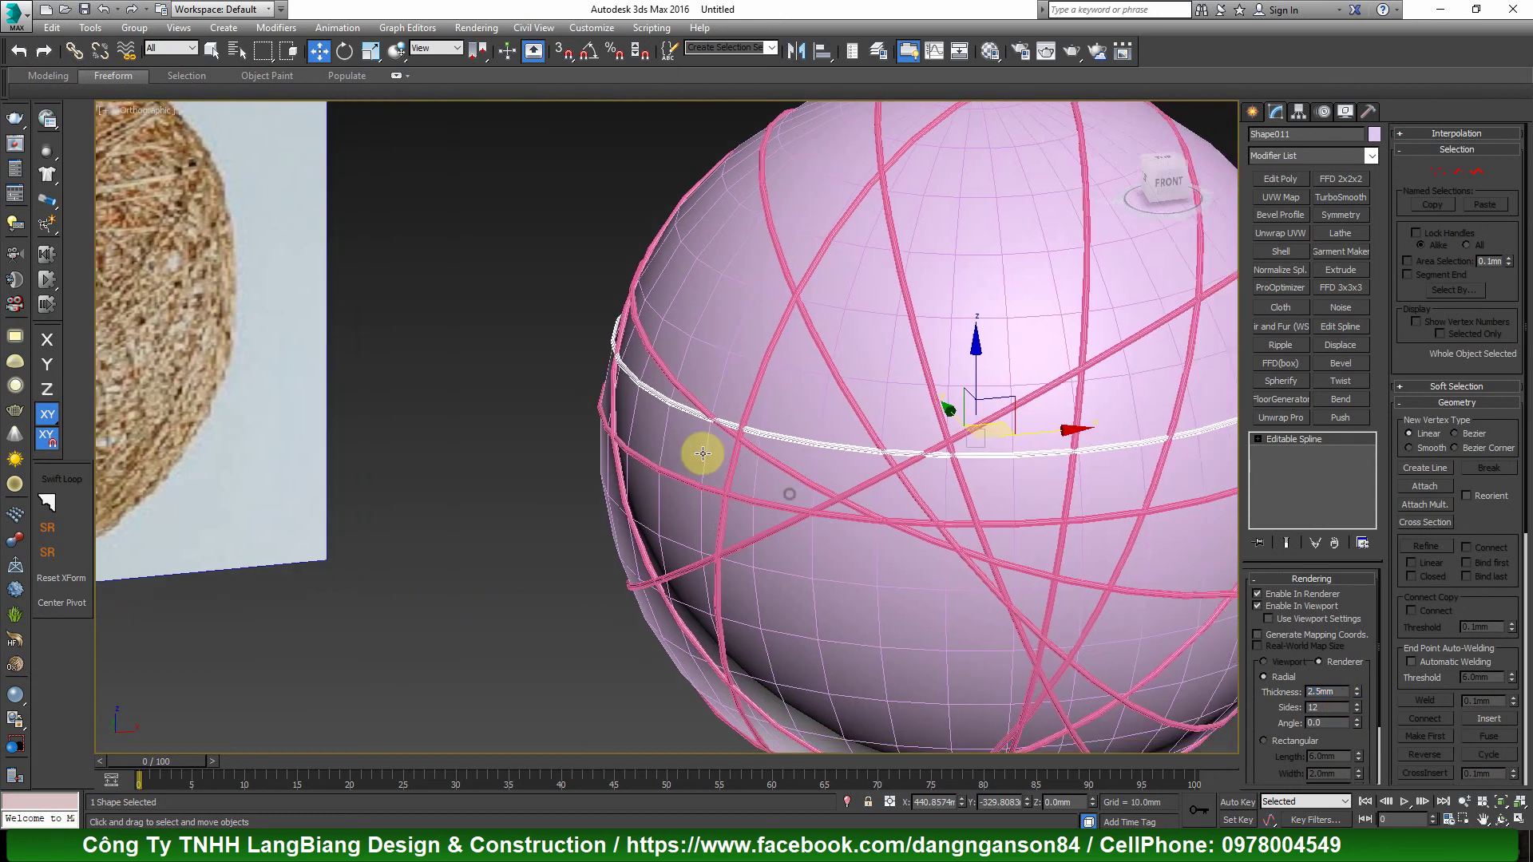
# - Array 10 instances of the new ring rotated 41°, 41° and 18° each
pyautogui.click(91, 27)
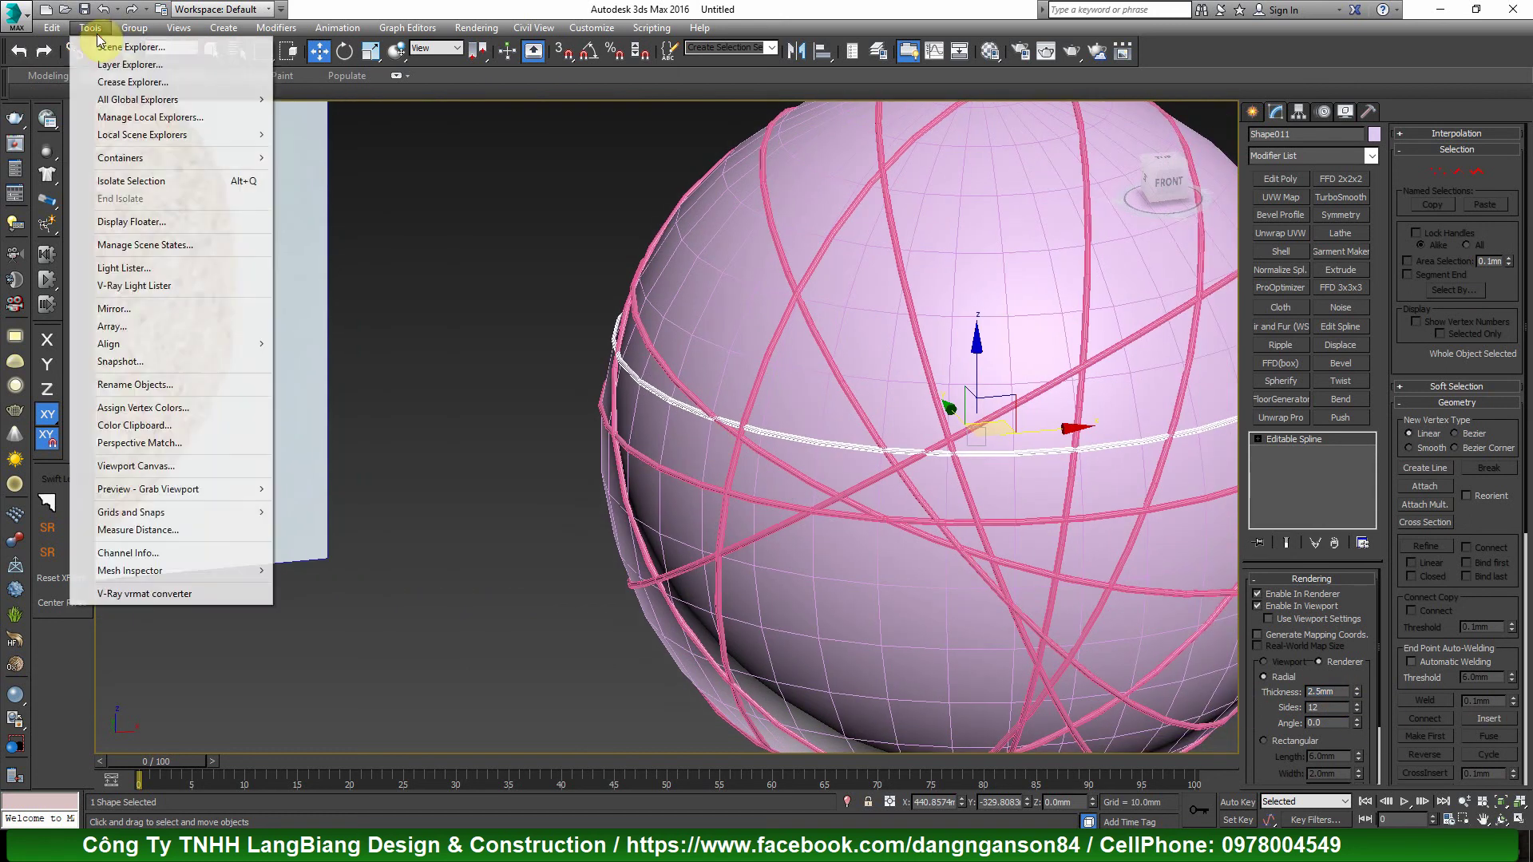
pyautogui.click(127, 325)
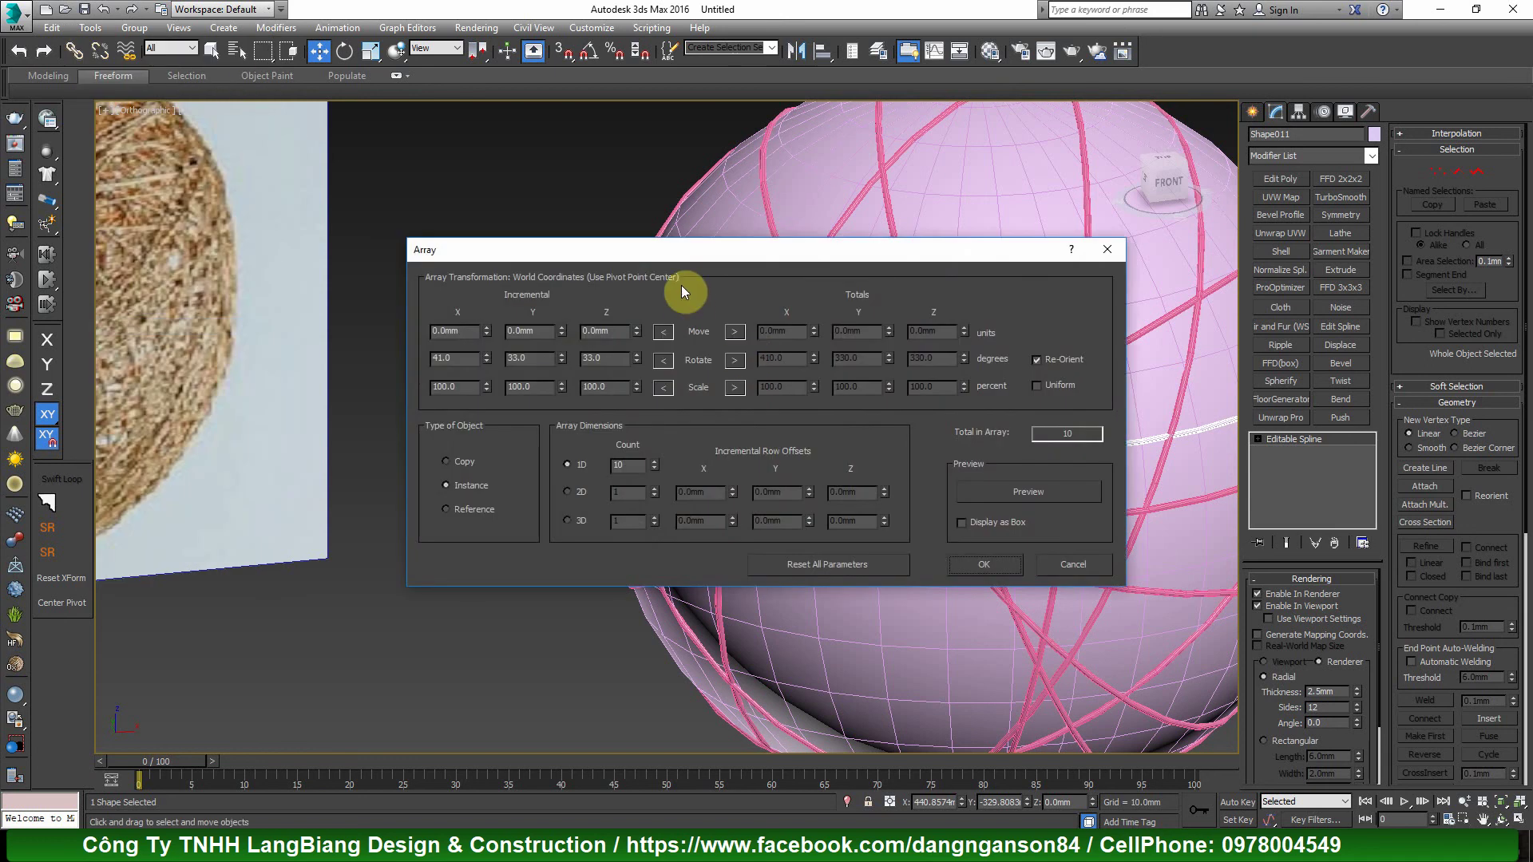
pyautogui.moveTo(662, 251); pyautogui.dragTo(1090, 97)
pyautogui.click(1453, 336)
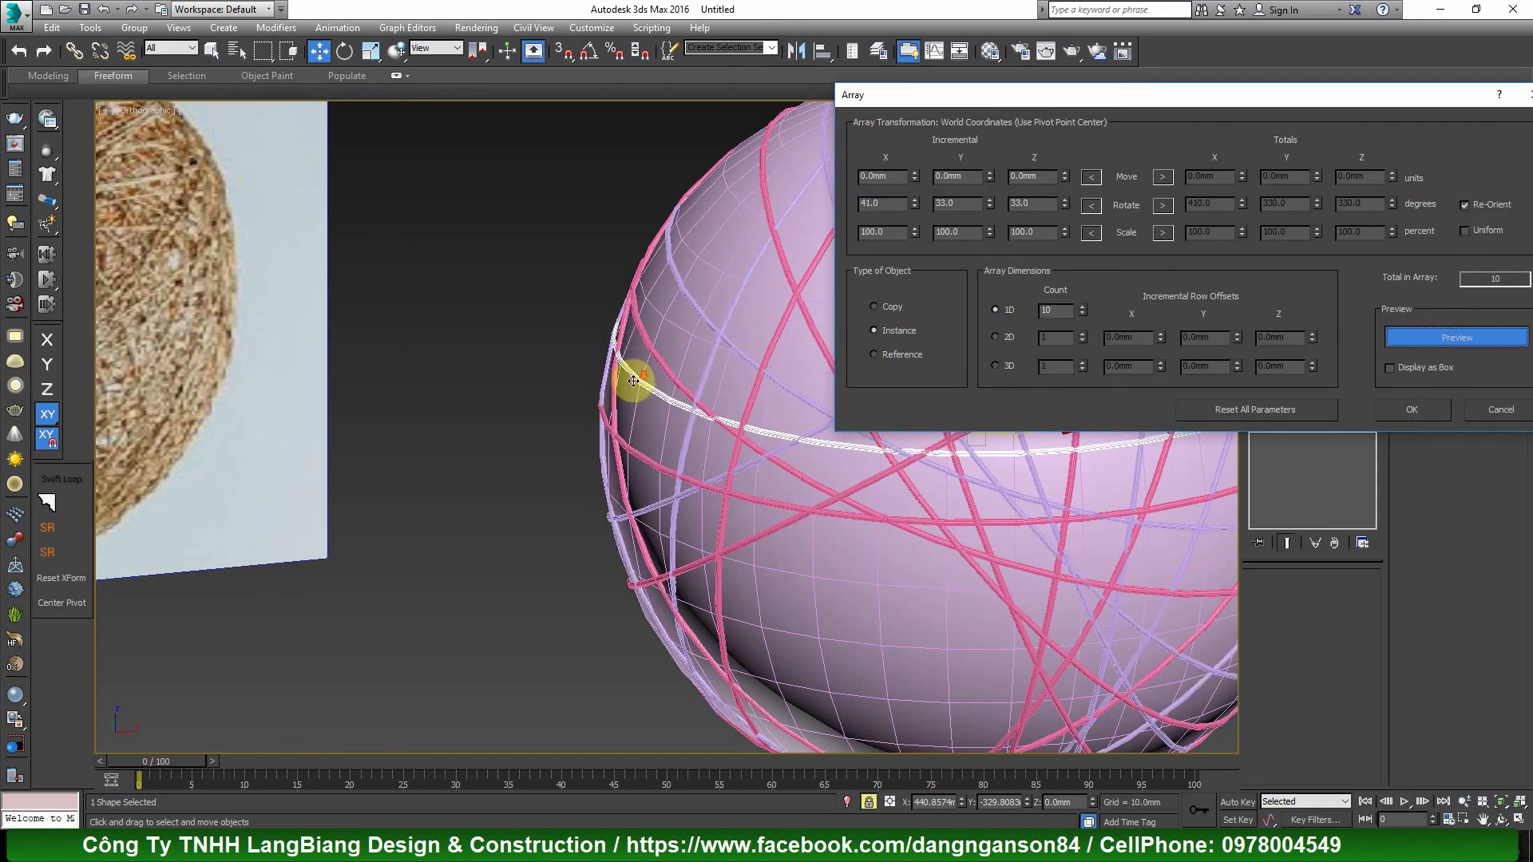
pyautogui.scroll(-3, 633, 376)
pyautogui.scroll(2, 701, 438)
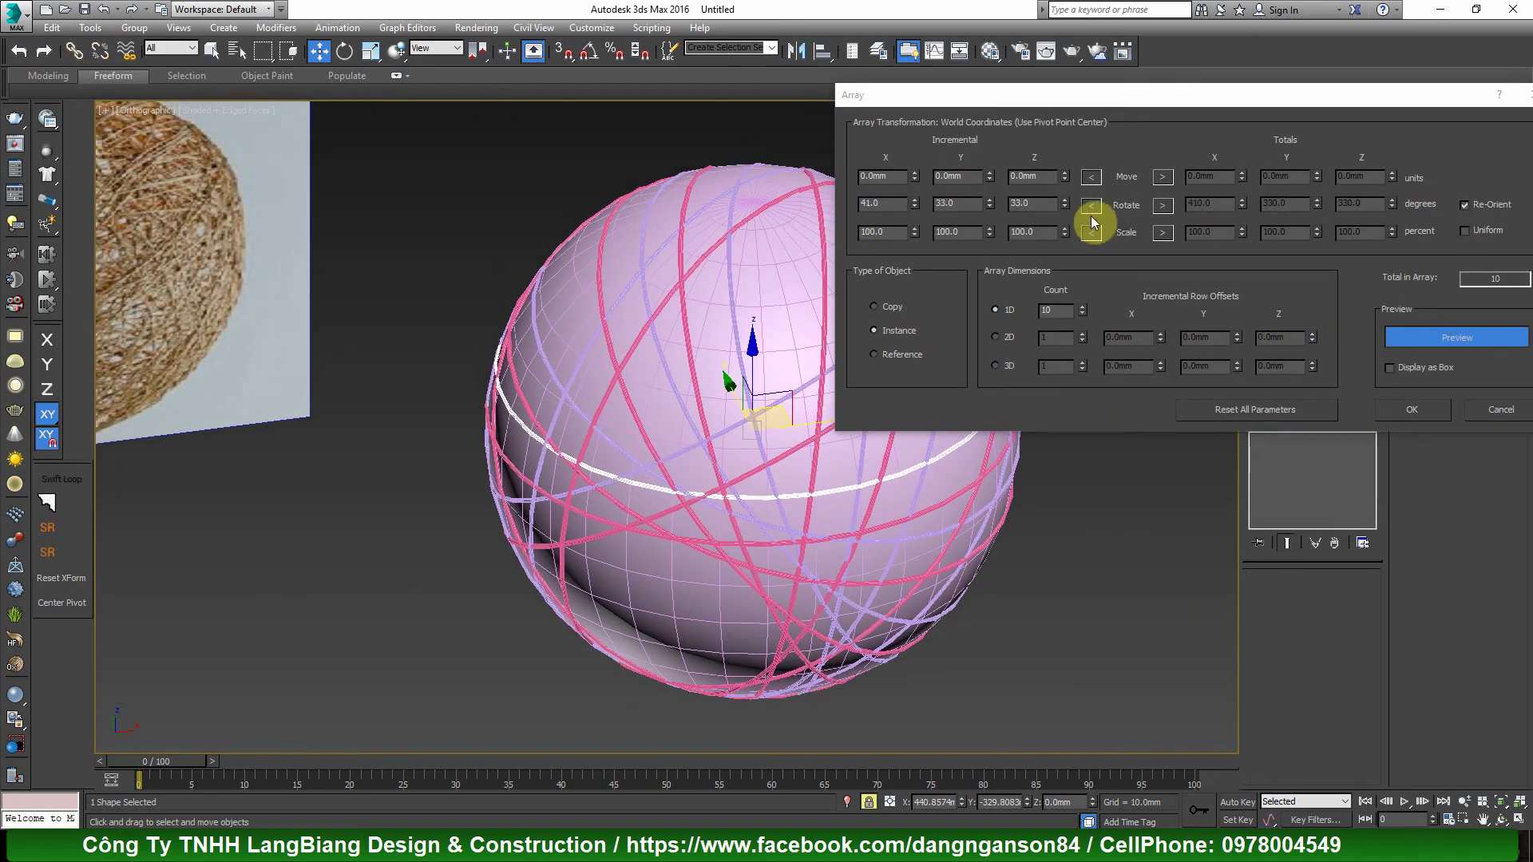
pyautogui.moveTo(1064, 204)
pyautogui.mouseDown()
pyautogui.moveTo(1062, 169)
pyautogui.moveTo(1062, 222)
pyautogui.moveTo(990, 199)
pyautogui.mouseUp()
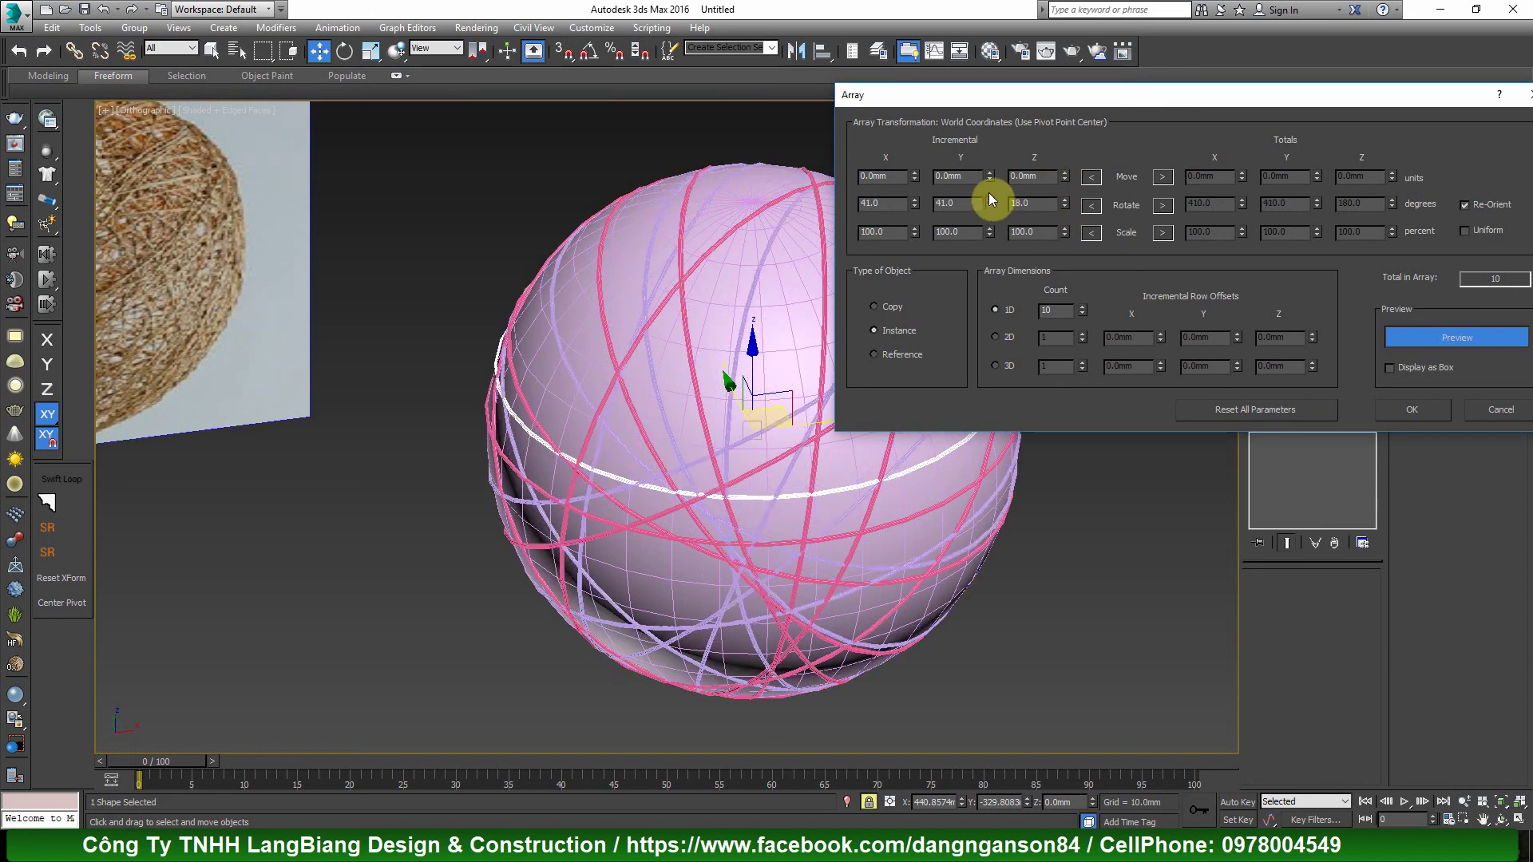
pyautogui.keyDown('alt'); pyautogui.moveTo(530, 438); pyautogui.dragTo(405, 424, button='middle'); pyautogui.keyUp('alt')
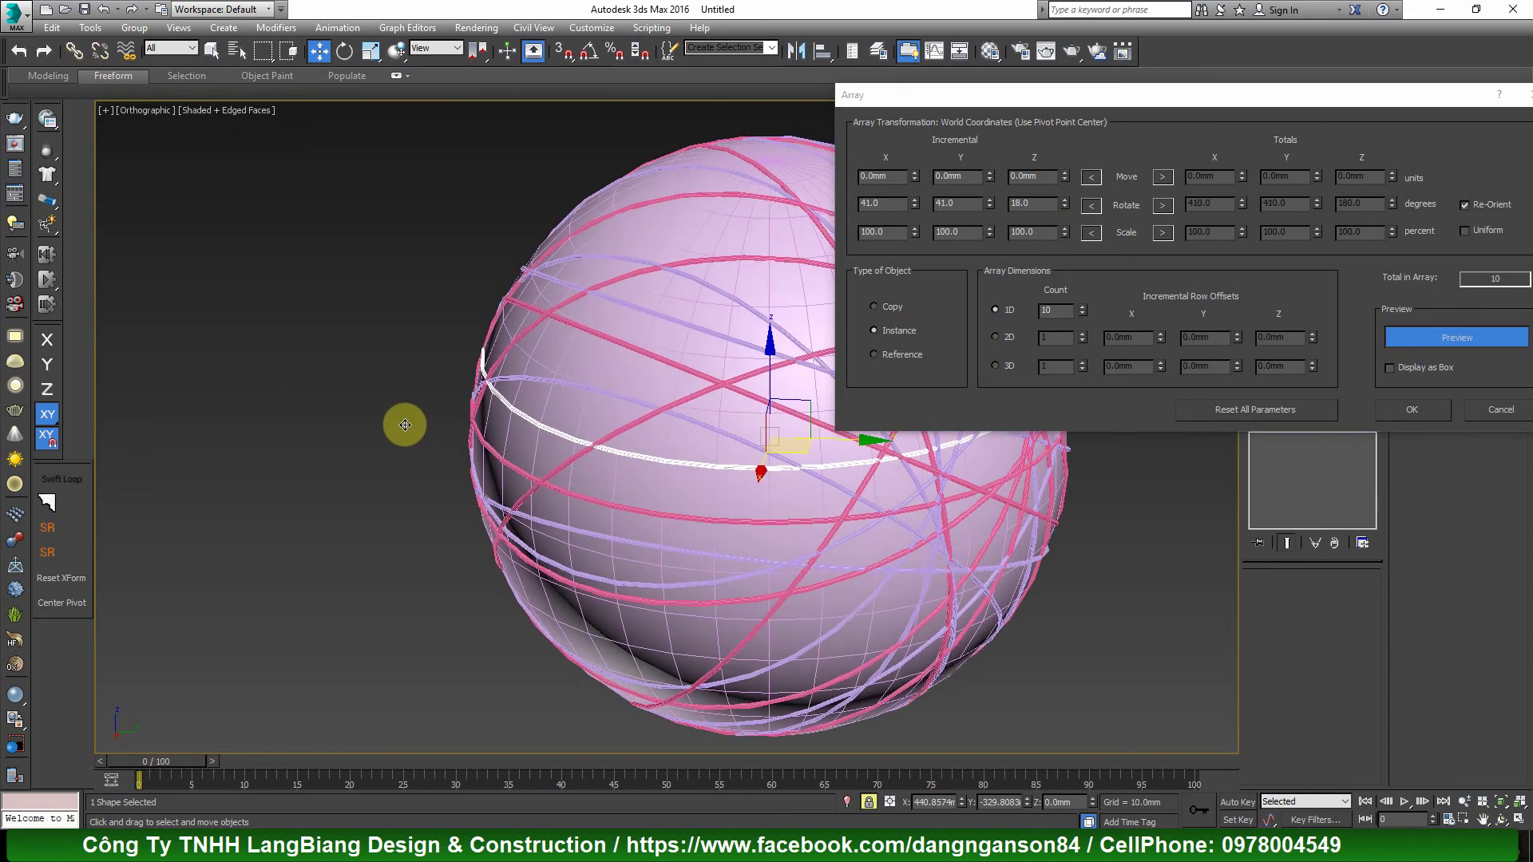
pyautogui.click(1413, 409)
pyautogui.keyDown('alt'); pyautogui.moveTo(773, 435); pyautogui.dragTo(997, 390, button='middle'); pyautogui.keyUp('alt')
pyautogui.scroll(-3, 996, 390)
# - Select Sphere001 and drag its Radius down from 179.4275 to about 174.1
pyautogui.scroll(5, 566, 390)
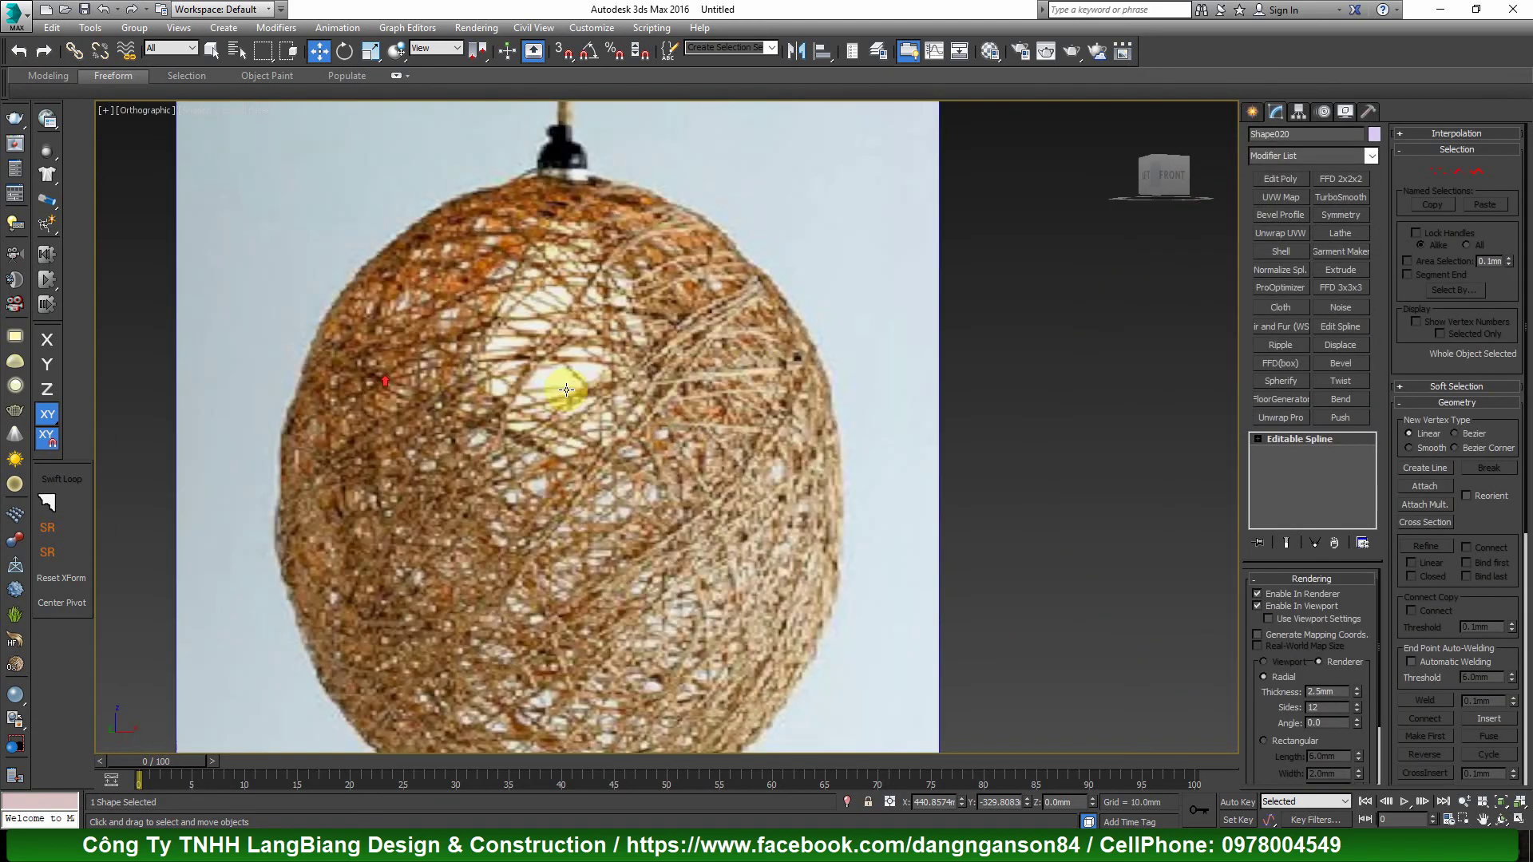
pyautogui.scroll(-5, 615, 367)
pyautogui.keyDown('alt'); pyautogui.moveTo(916, 393); pyautogui.dragTo(909, 438, button='middle'); pyautogui.keyUp('alt')
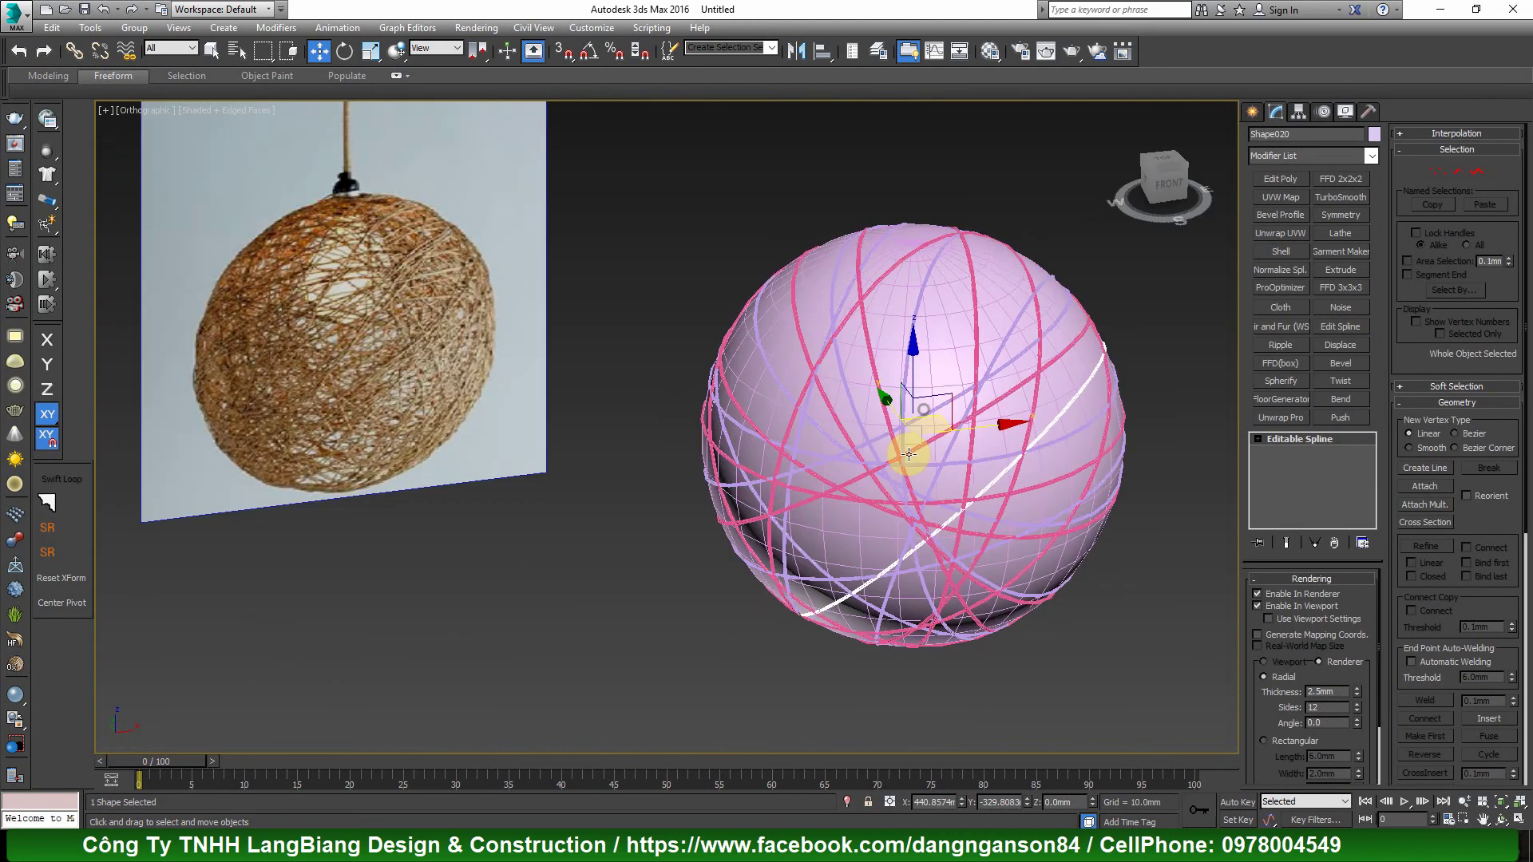
pyautogui.scroll(4, 962, 346)
pyautogui.click(963, 346)
pyautogui.keyDown('alt'); pyautogui.moveTo(951, 345); pyautogui.dragTo(998, 378, button='middle'); pyautogui.keyUp('alt')
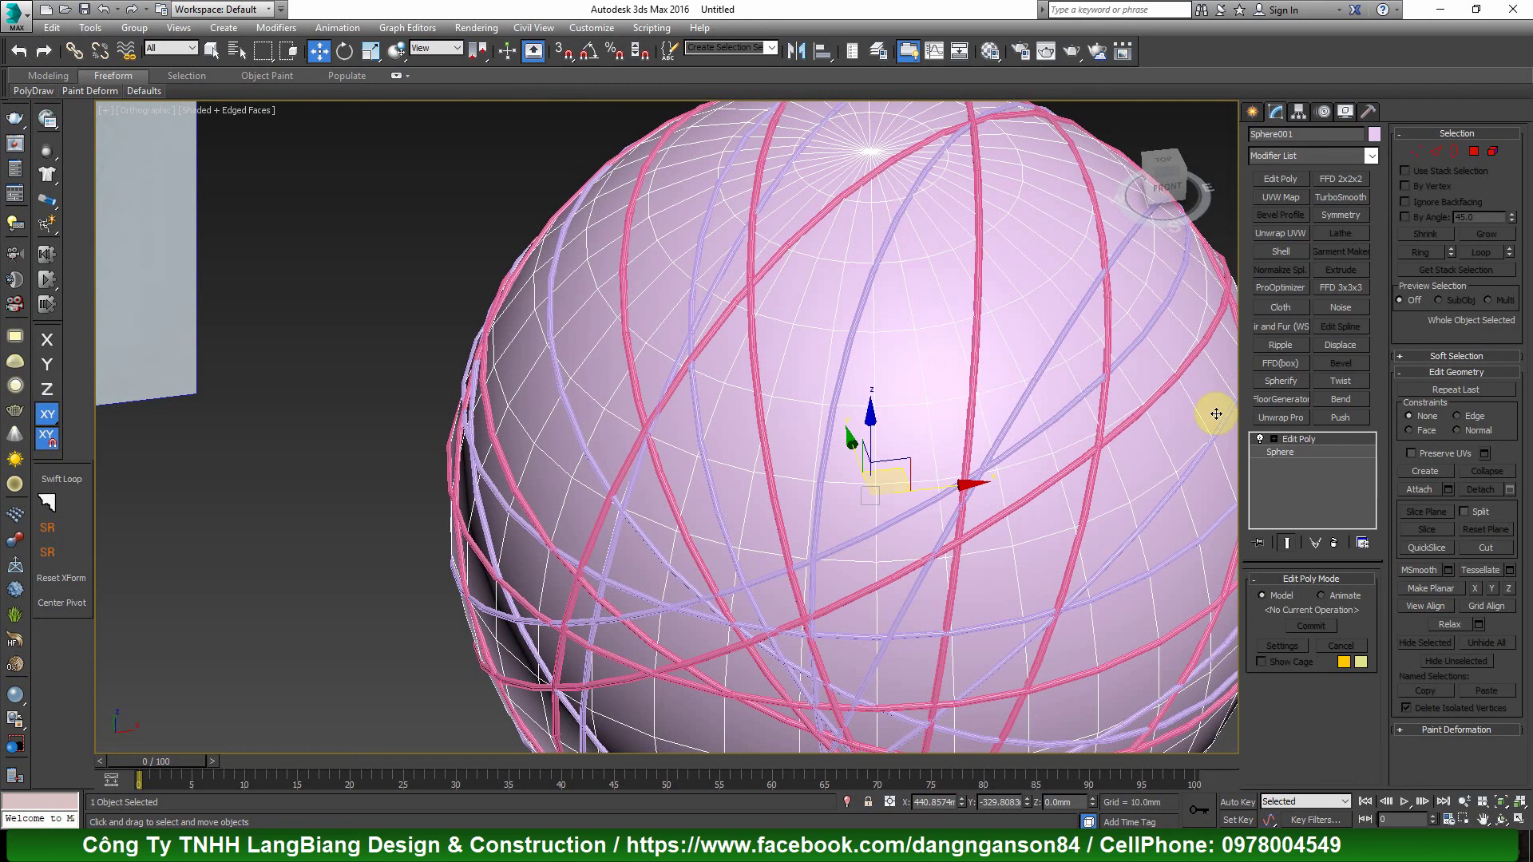
pyautogui.click(1325, 453)
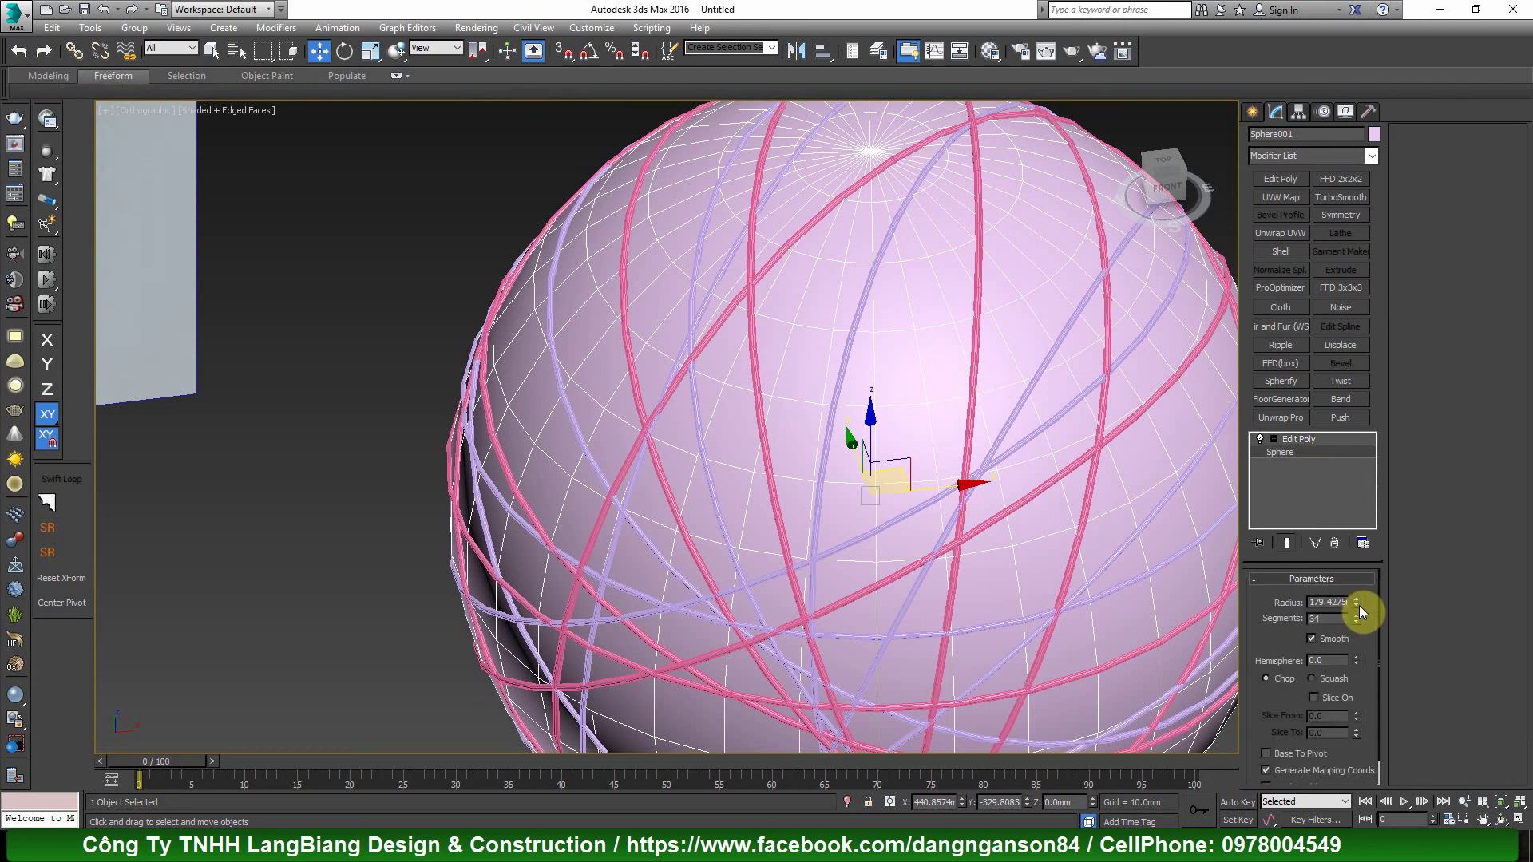
pyautogui.moveTo(1361, 611); pyautogui.dragTo(1360, 612)
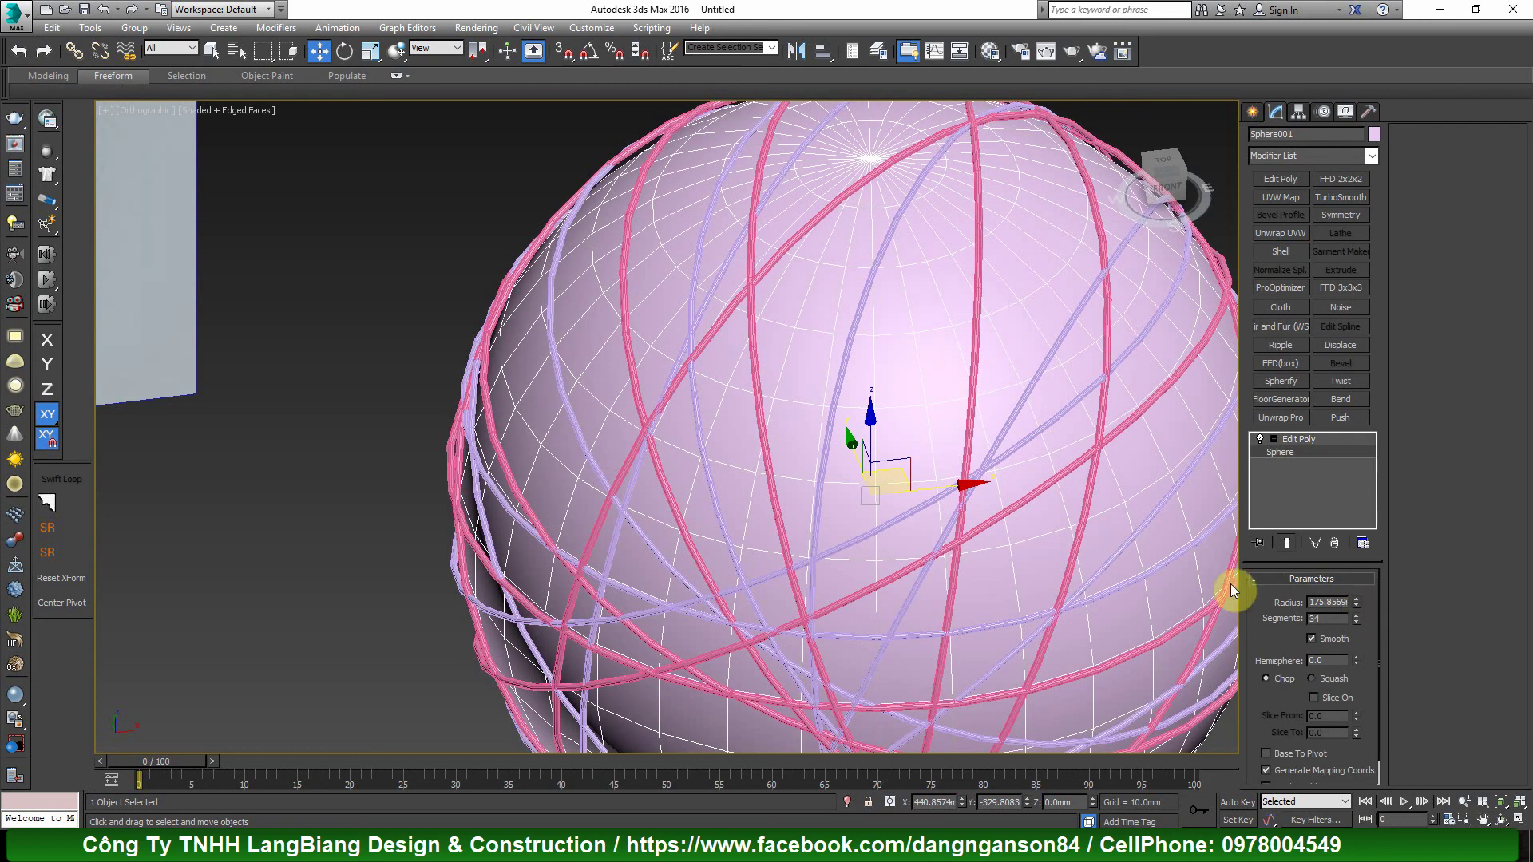
pyautogui.keyDown('alt'); pyautogui.moveTo(923, 455); pyautogui.dragTo(914, 453, button='middle'); pyautogui.keyUp('alt')
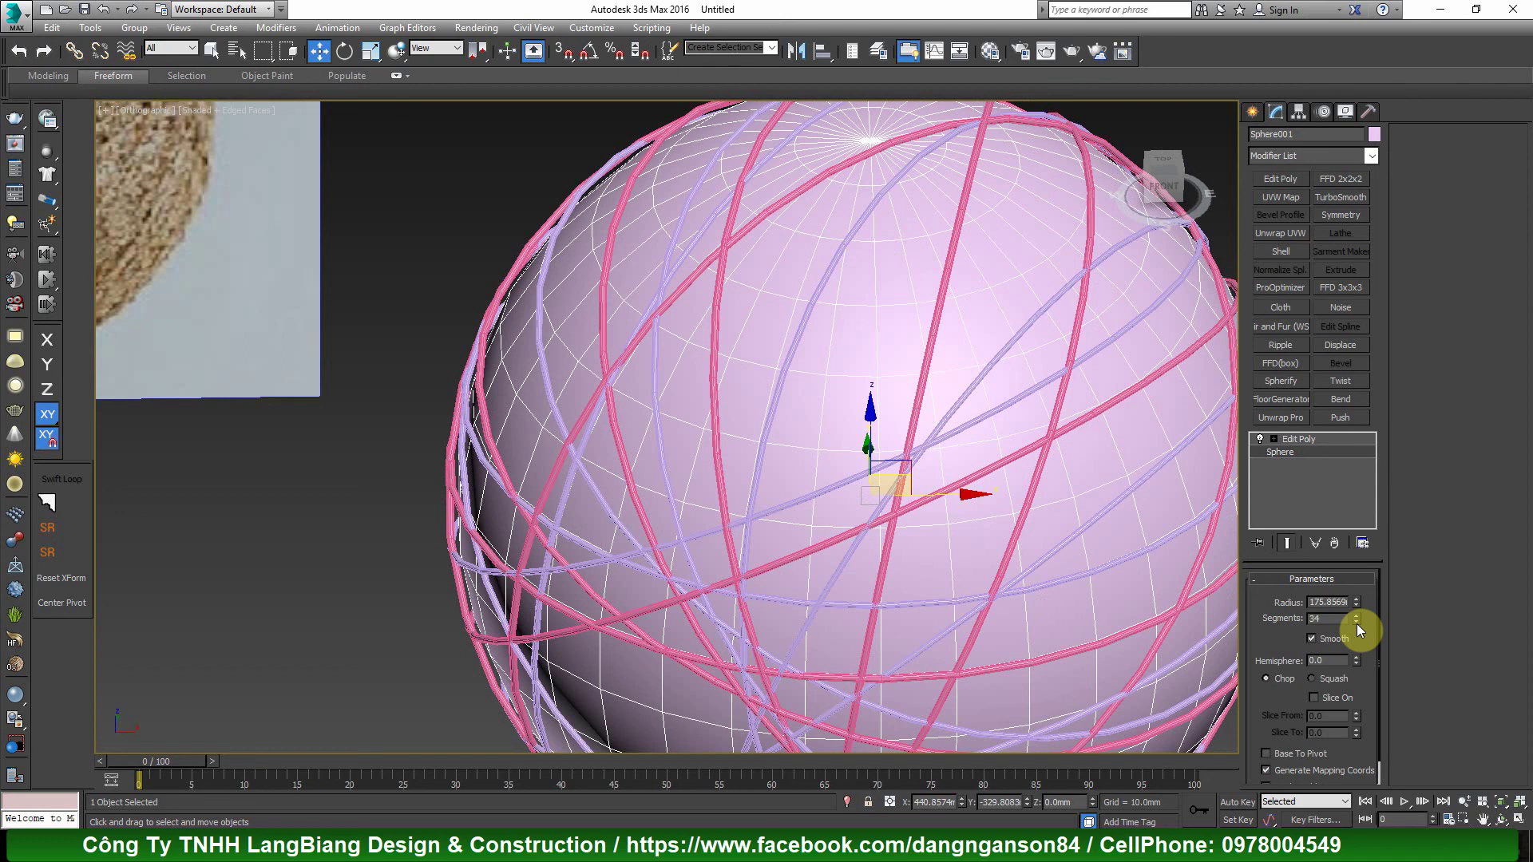
pyautogui.moveTo(1360, 611); pyautogui.dragTo(1359, 616)
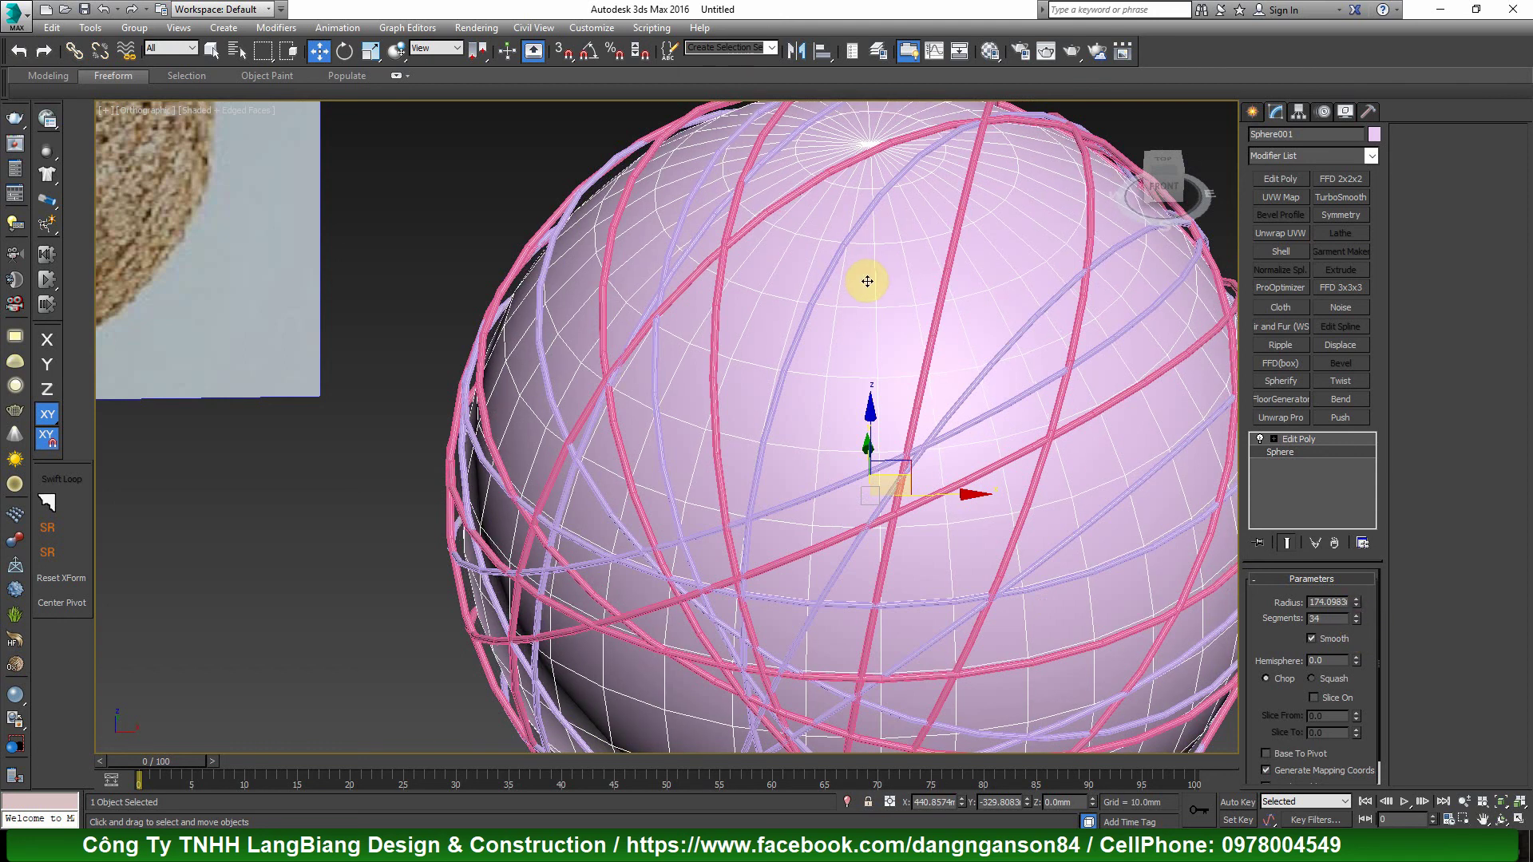
pyautogui.click(866, 280)
# - Create a spline shape from a meridian edge loop through the sphere's pole
pyautogui.press('2')
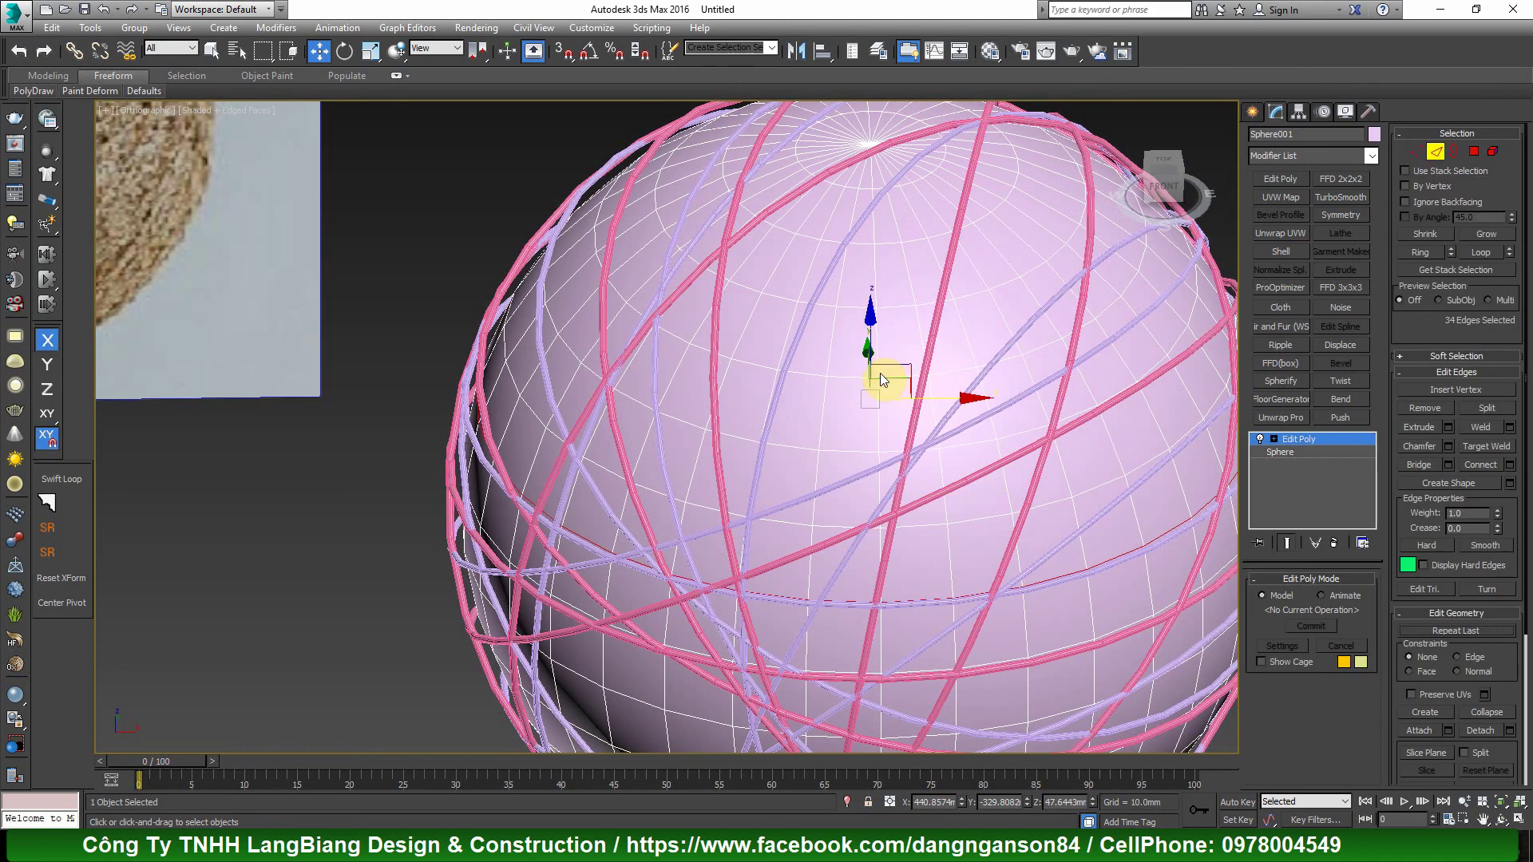
pyautogui.doubleClick(874, 354)
pyautogui.scroll(2, 917, 369)
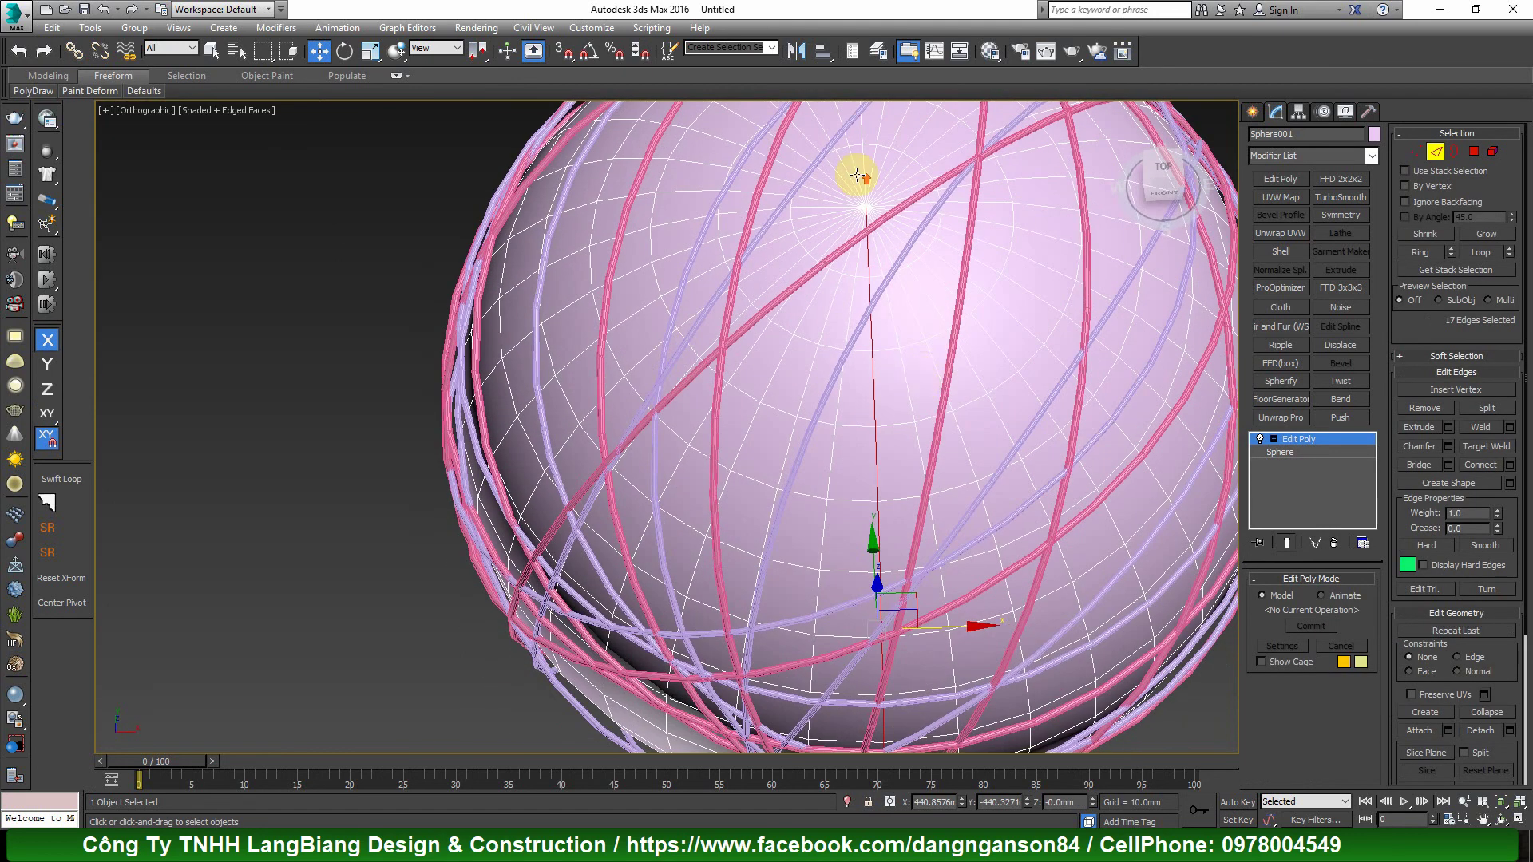
pyautogui.scroll(4, 870, 169)
pyautogui.keyDown('ctrl'); pyautogui.doubleClick(876, 163); pyautogui.keyUp('ctrl')
pyautogui.scroll(-5, 1069, 233)
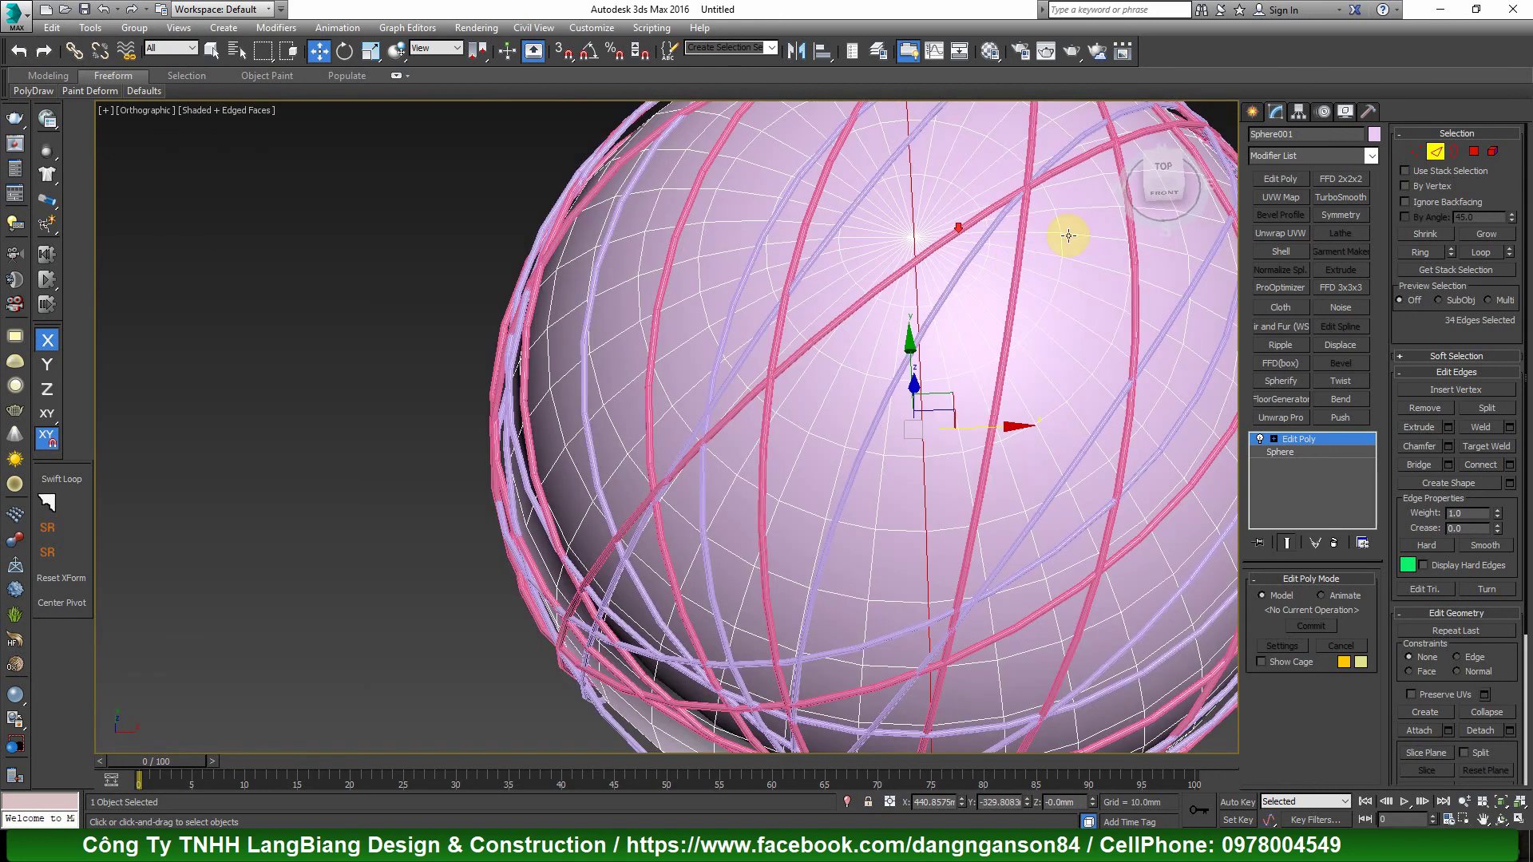
pyautogui.rightClick(1066, 232)
pyautogui.click(990, 381)
pyautogui.click(725, 467)
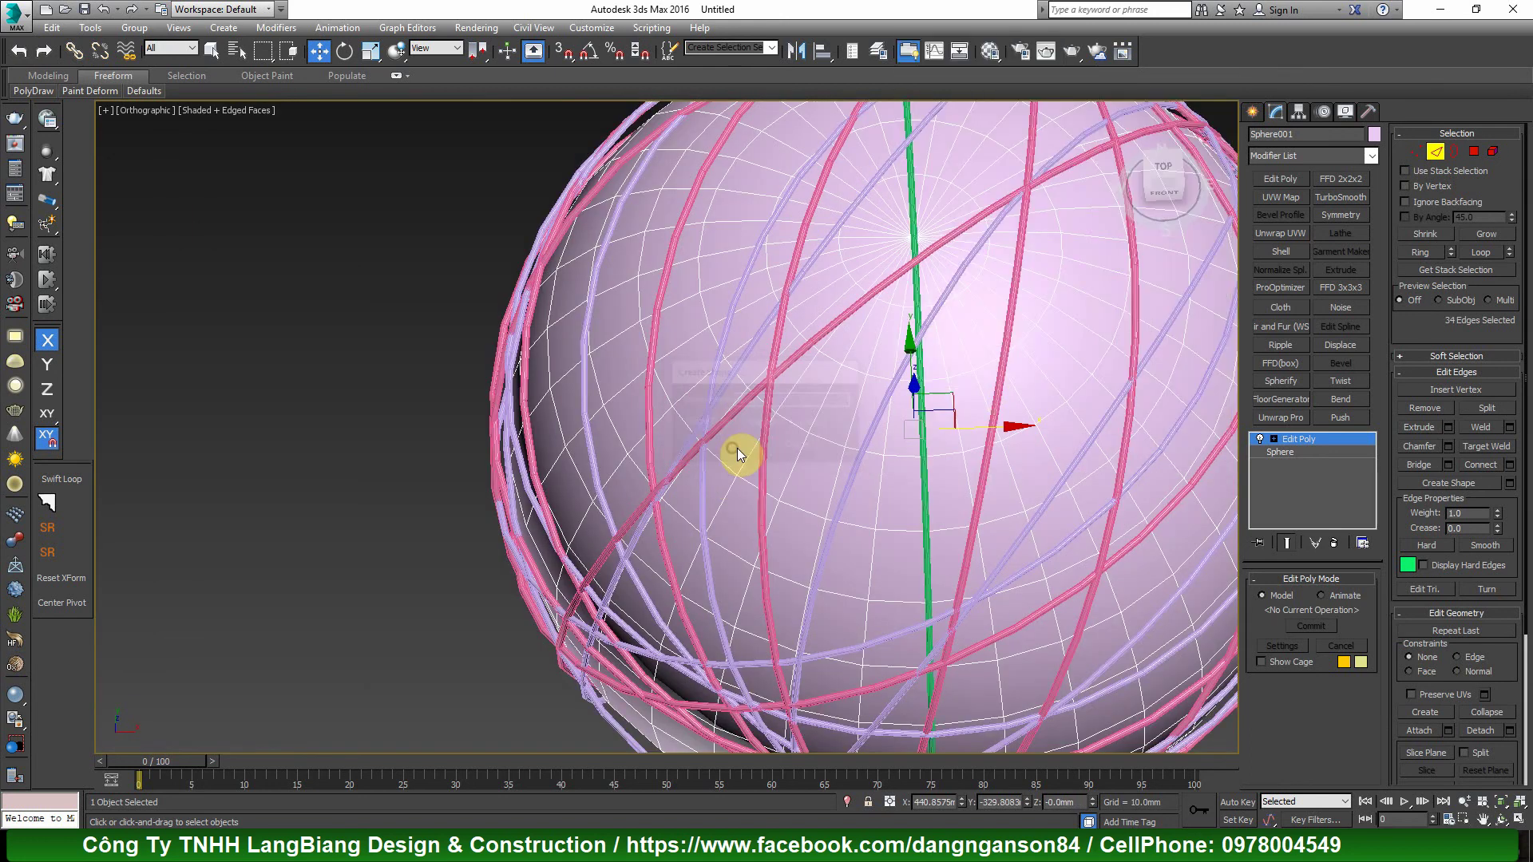
# - Give the new green ring a 2.0mm render thickness
pyautogui.click(920, 469)
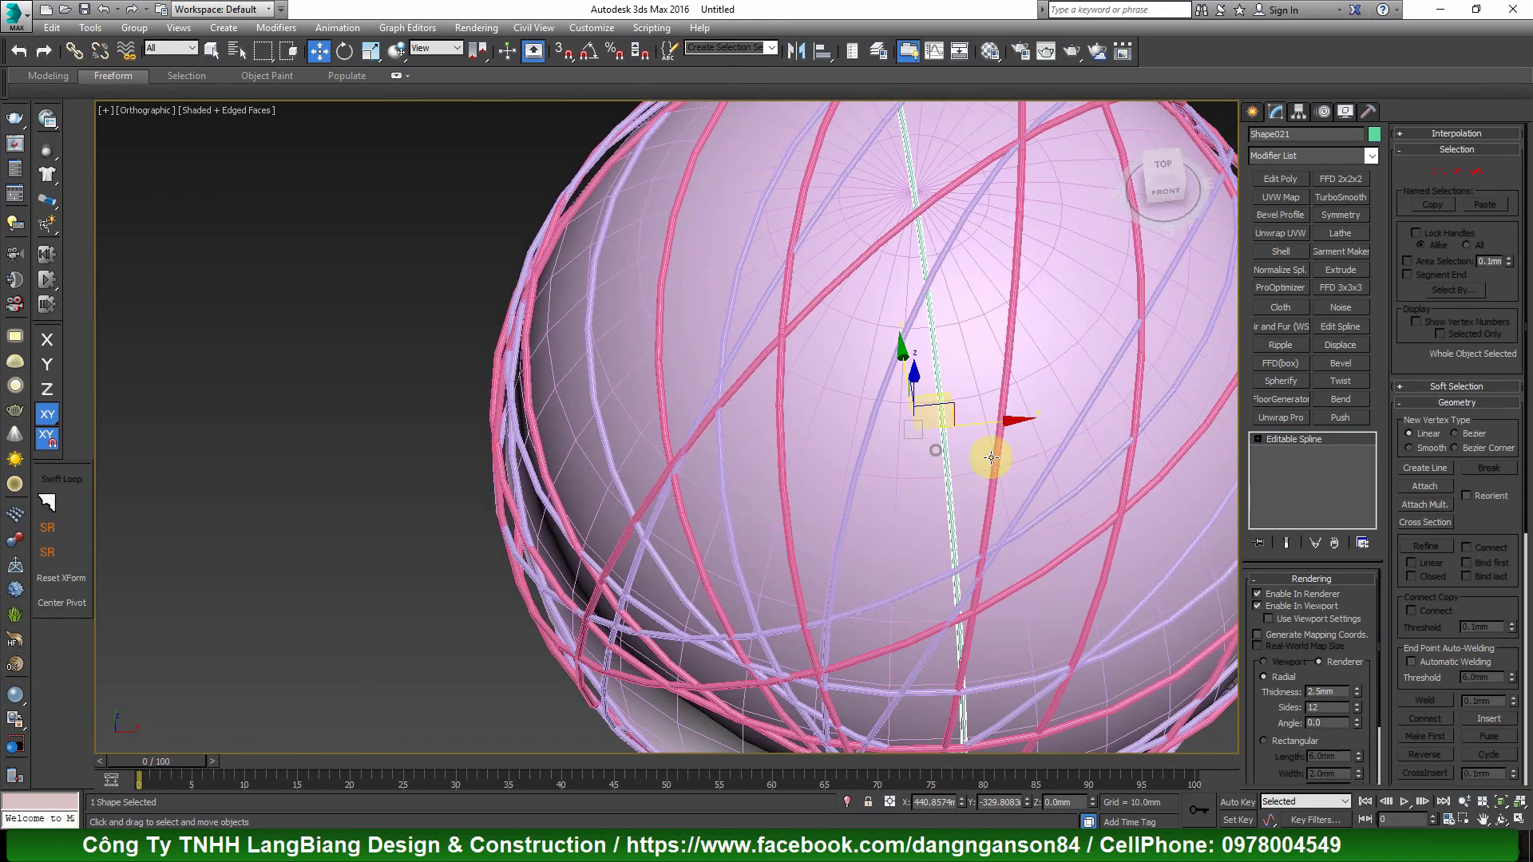
pyautogui.doubleClick(1329, 691)
pyautogui.write('2')
pyautogui.press('Return')
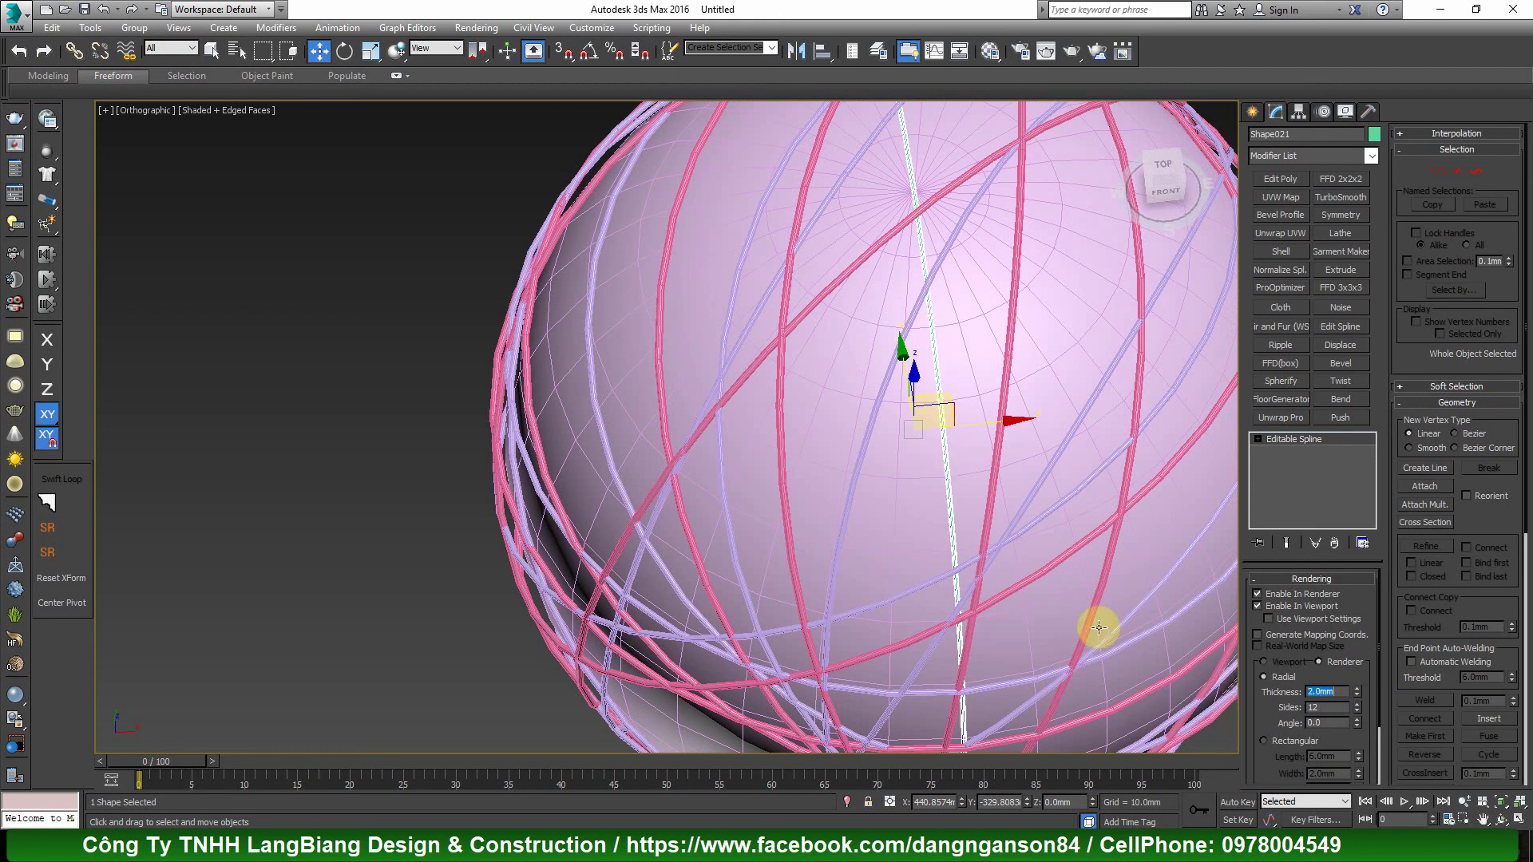
pyautogui.scroll(-3, 811, 469)
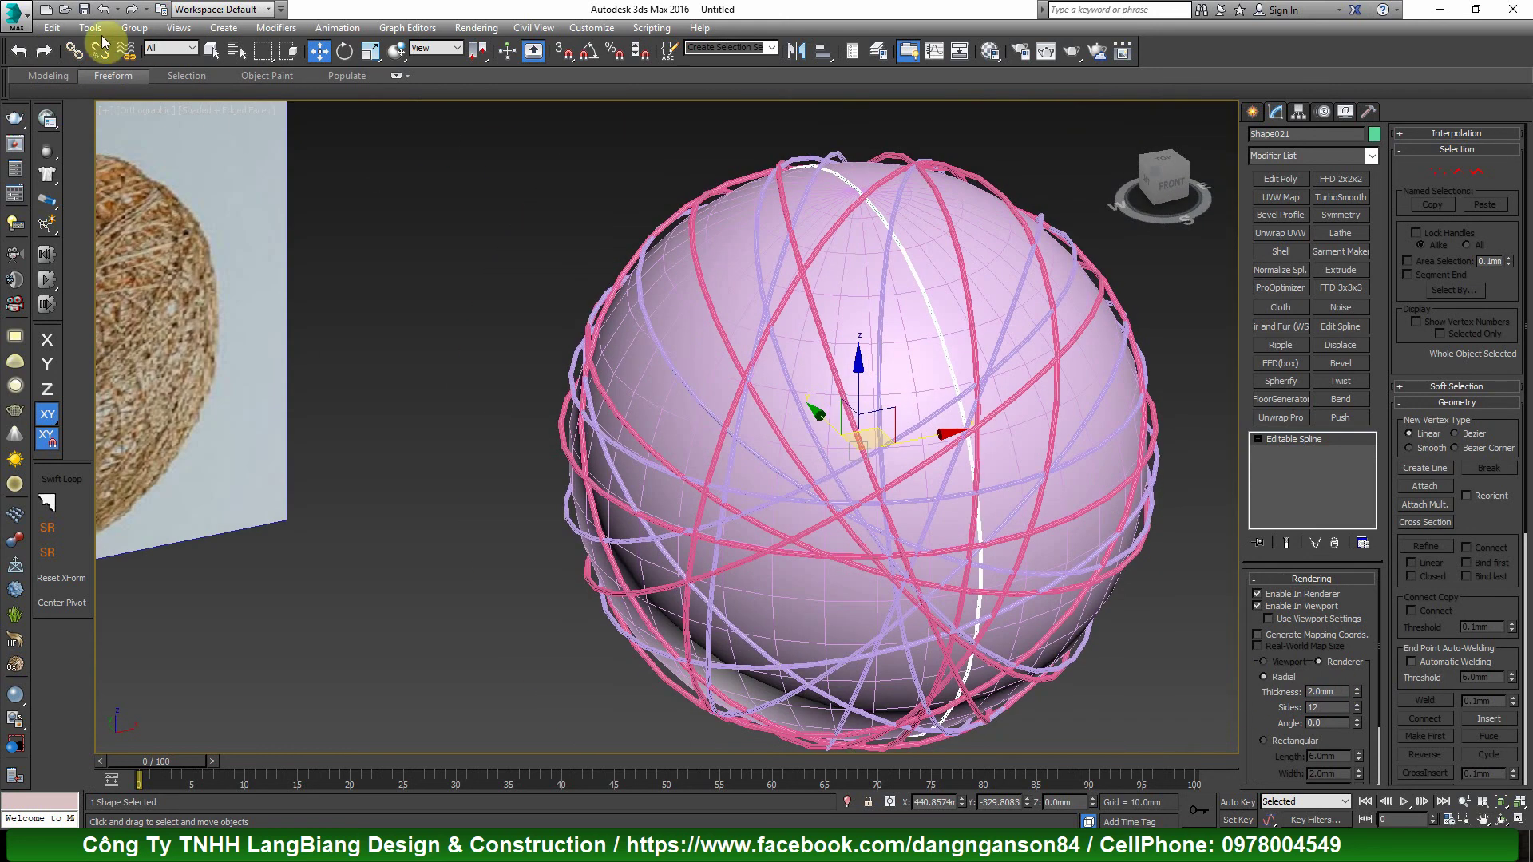
# - Array 10 instanced copies of the ring with the Y rotation step raised to 55
pyautogui.click(90, 27)
pyautogui.click(112, 326)
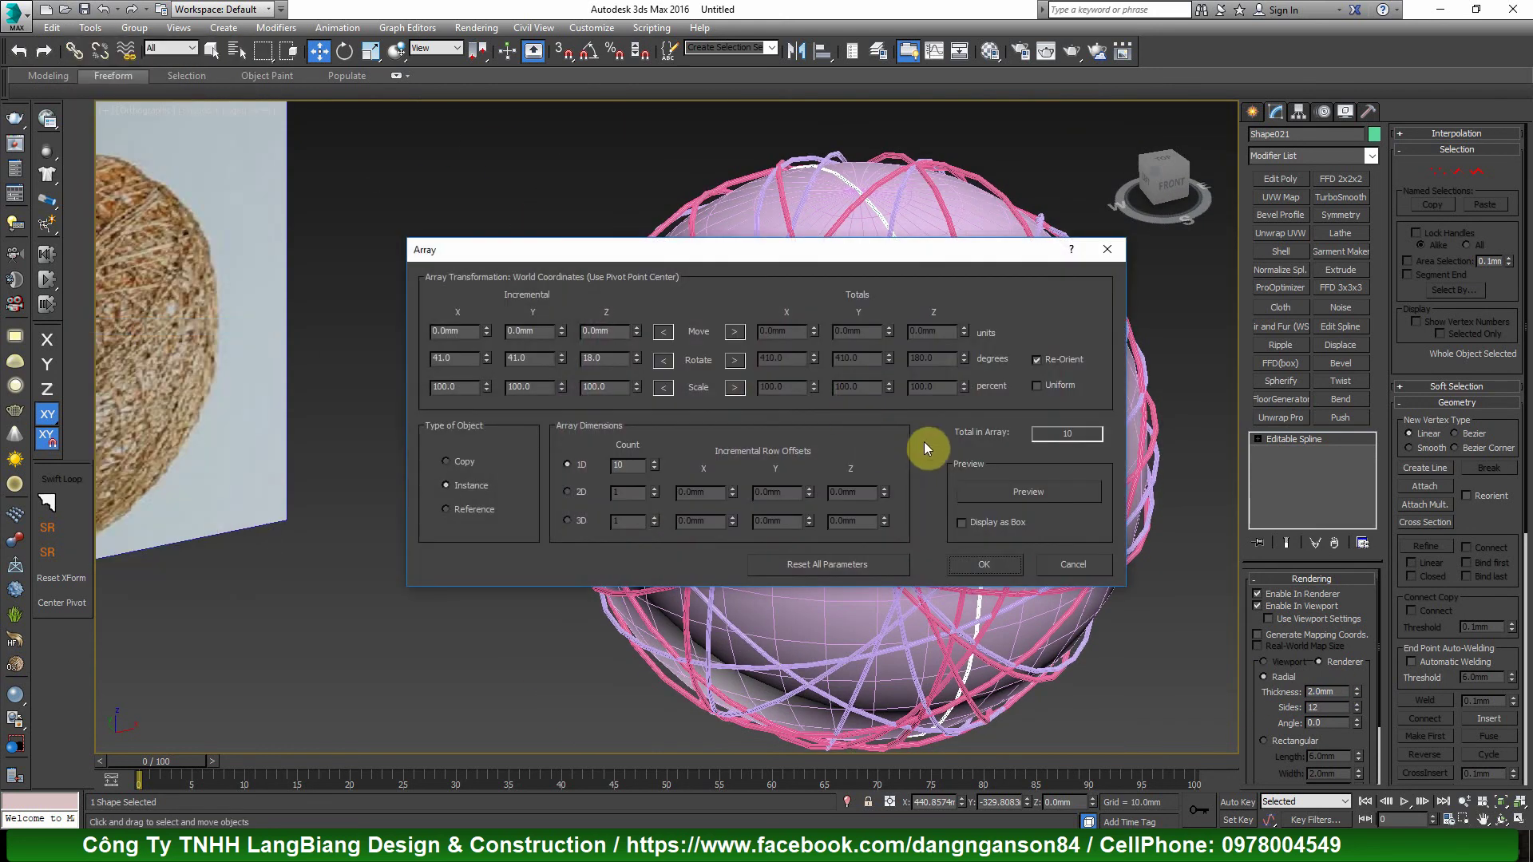
pyautogui.click(1024, 492)
pyautogui.moveTo(798, 250); pyautogui.dragTo(1185, 141)
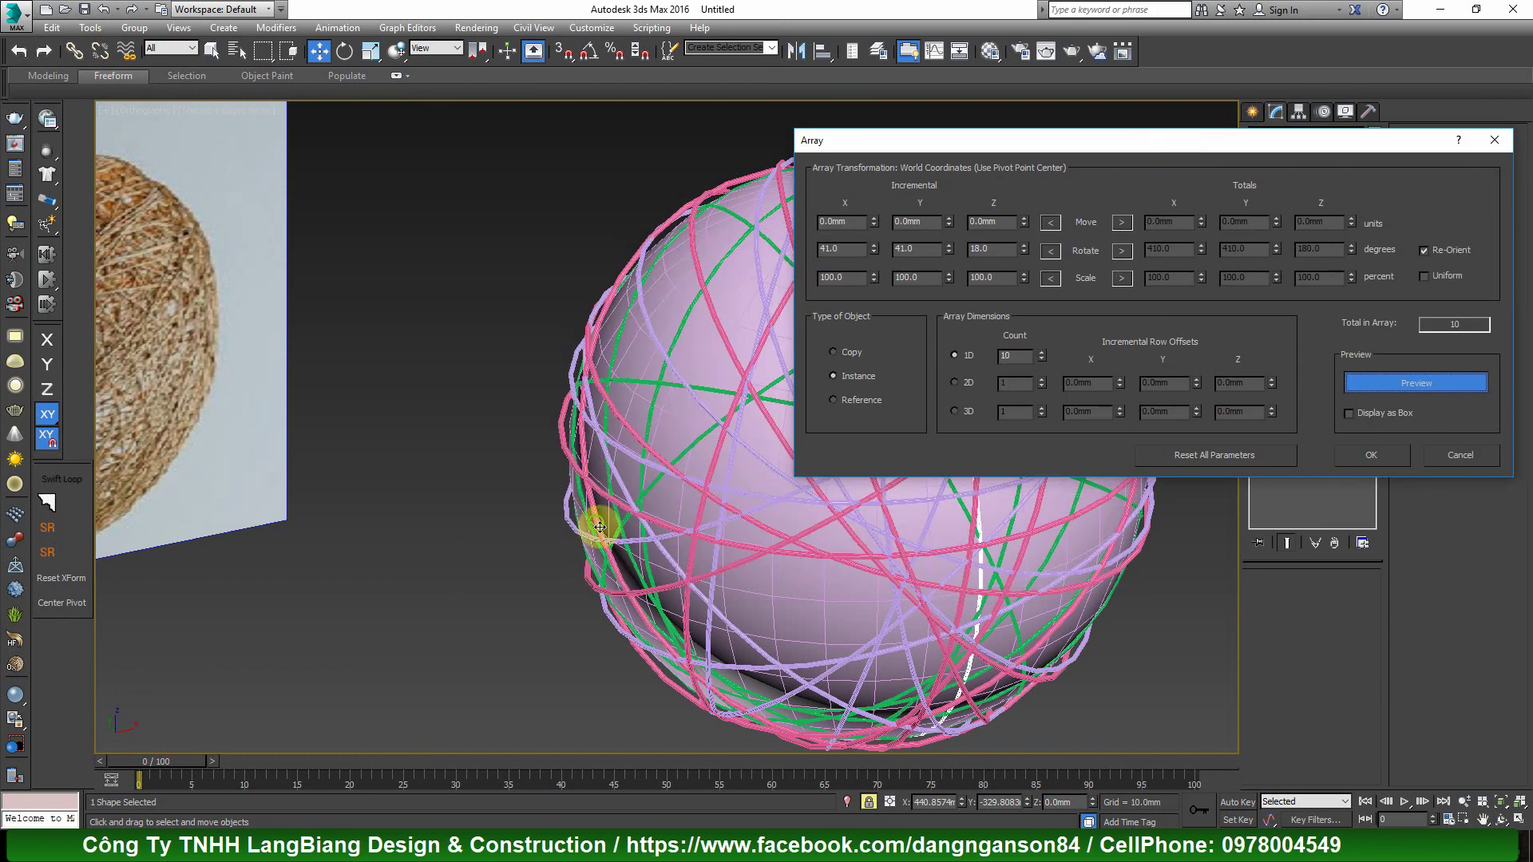
pyautogui.moveTo(598, 521)
pyautogui.mouseDown(button='middle')
pyautogui.moveTo(550, 572)
pyautogui.moveTo(589, 570)
pyautogui.mouseUp(button='middle')
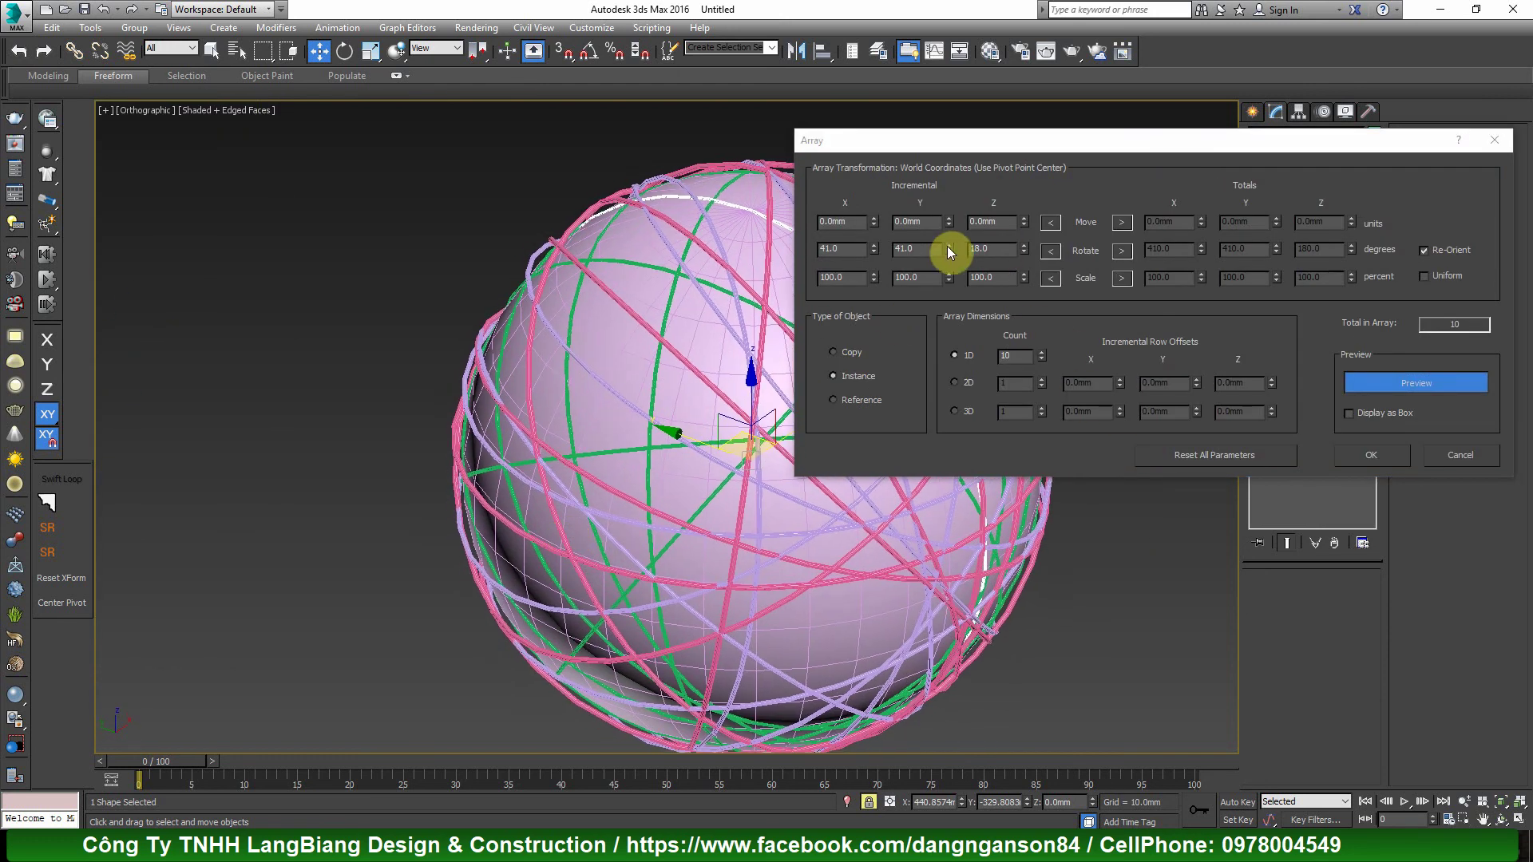
pyautogui.moveTo(948, 251); pyautogui.dragTo(950, 239)
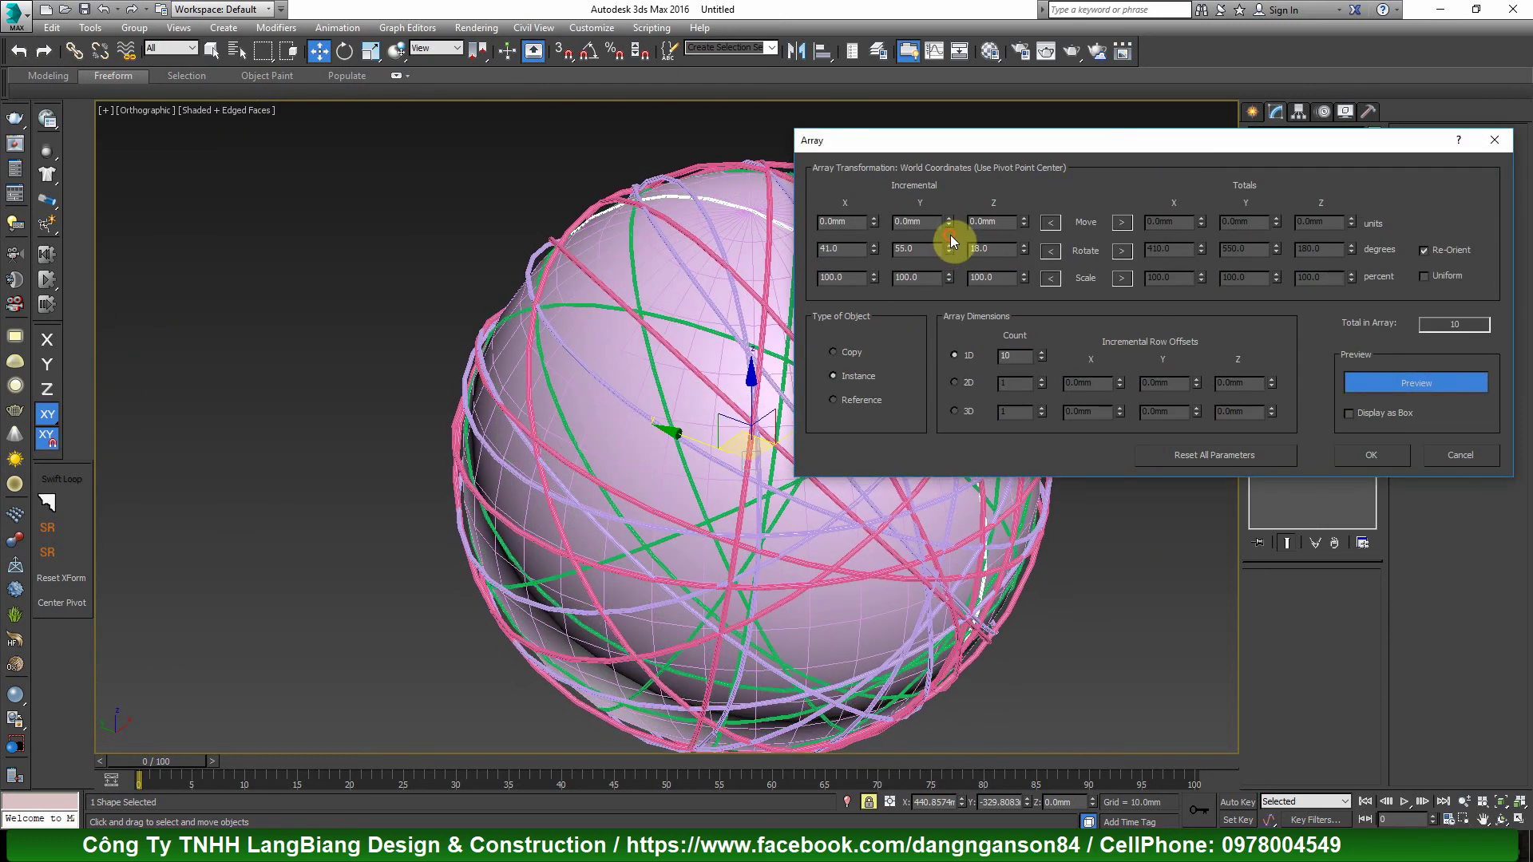
pyautogui.keyDown('alt'); pyautogui.moveTo(782, 311); pyautogui.dragTo(684, 359, button='middle'); pyautogui.keyUp('alt')
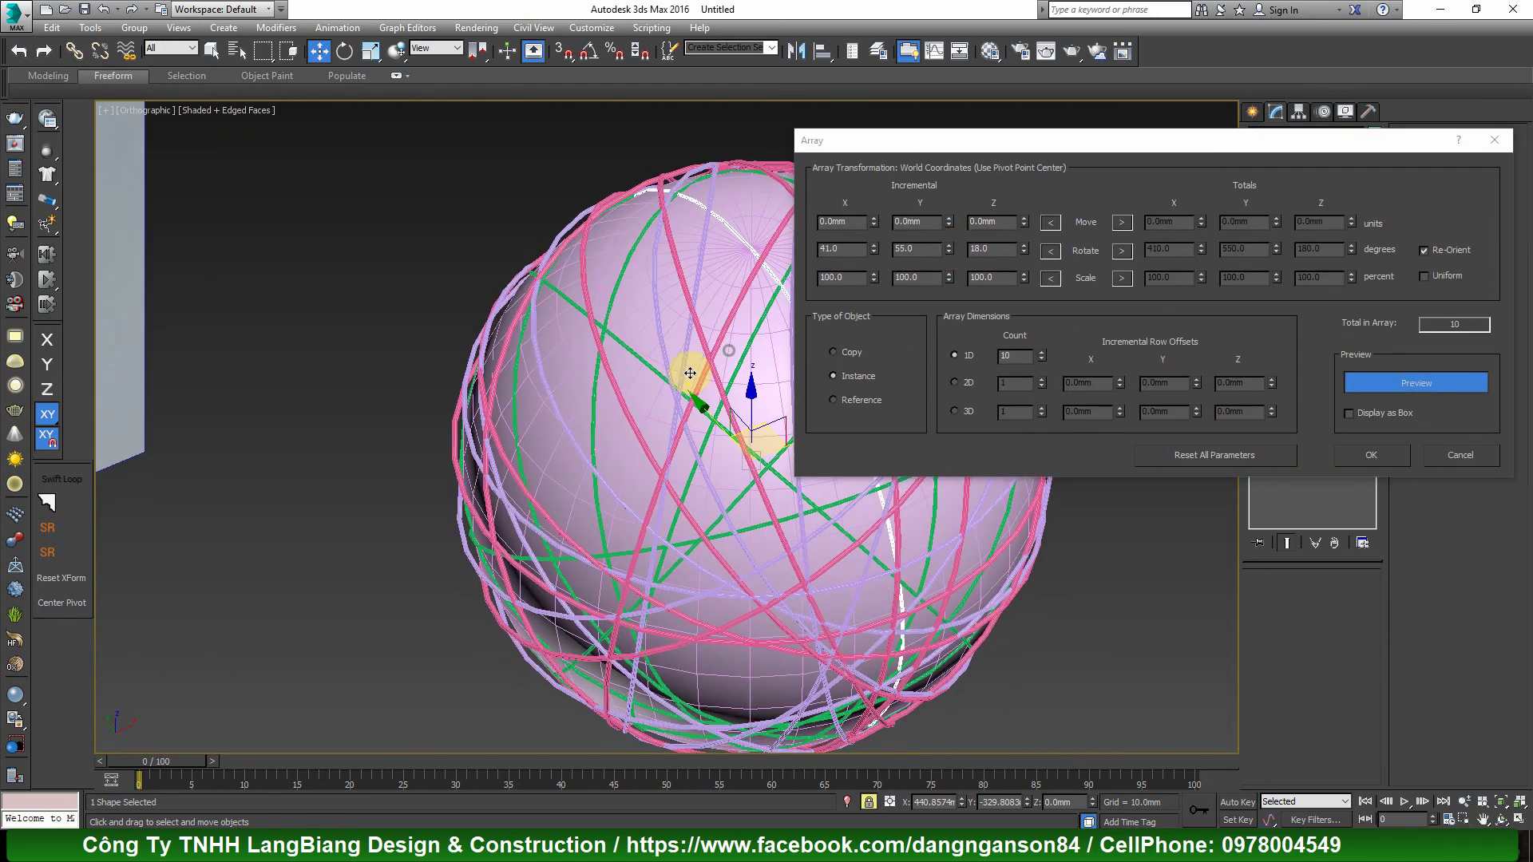
pyautogui.click(1368, 455)
pyautogui.scroll(-5, 942, 559)
pyautogui.scroll(10, 782, 455)
# - Extract a horizontal edge loop of the guide sphere as a new spline ring
pyautogui.click(781, 455)
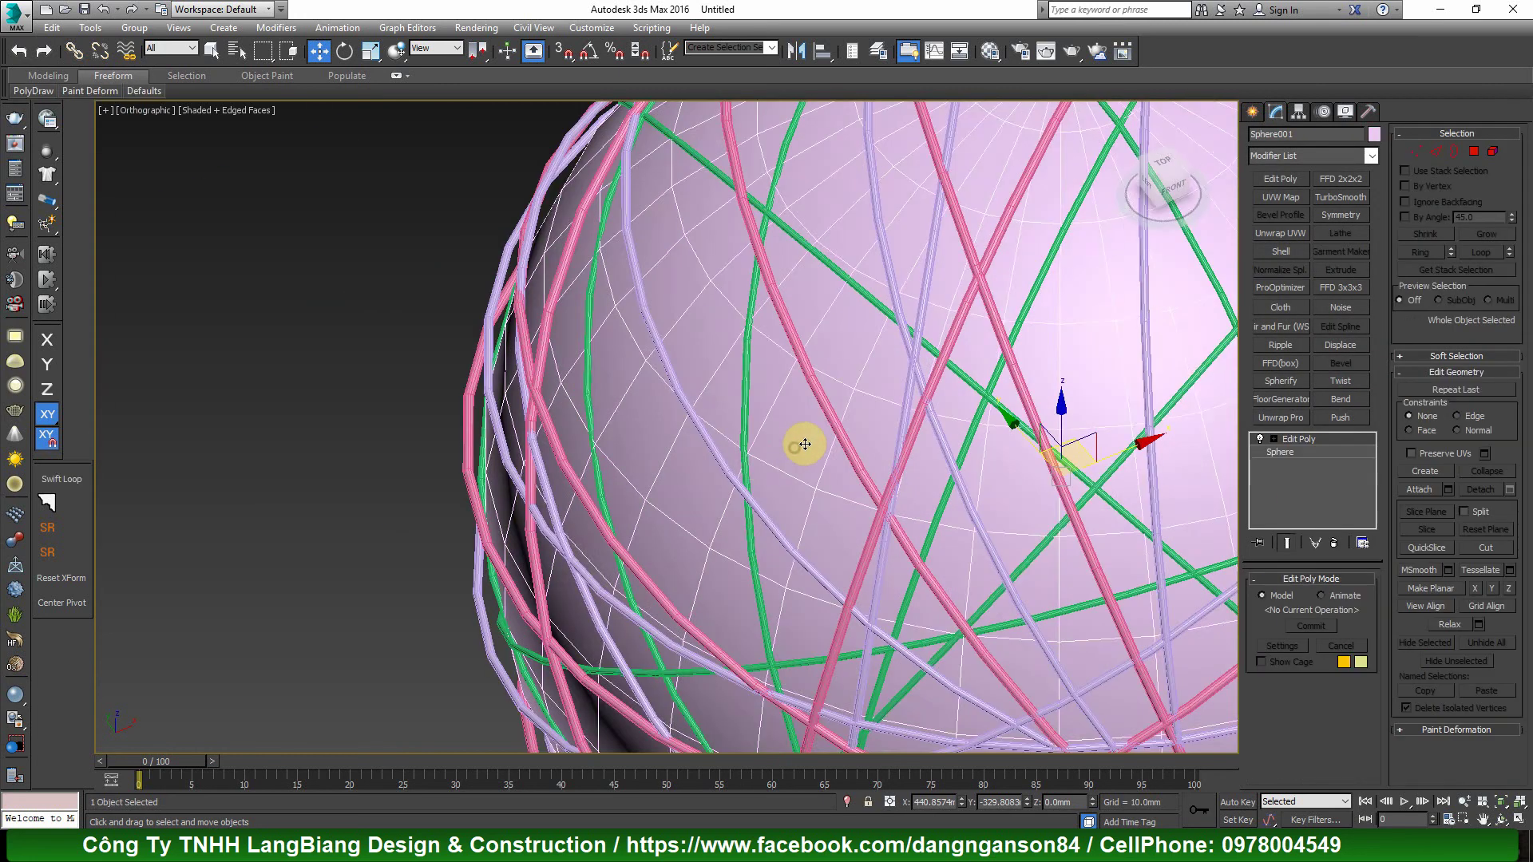
pyautogui.scroll(-8, 797, 438)
pyautogui.scroll(1, 918, 431)
pyautogui.scroll(1, 922, 392)
pyautogui.scroll(3, 922, 392)
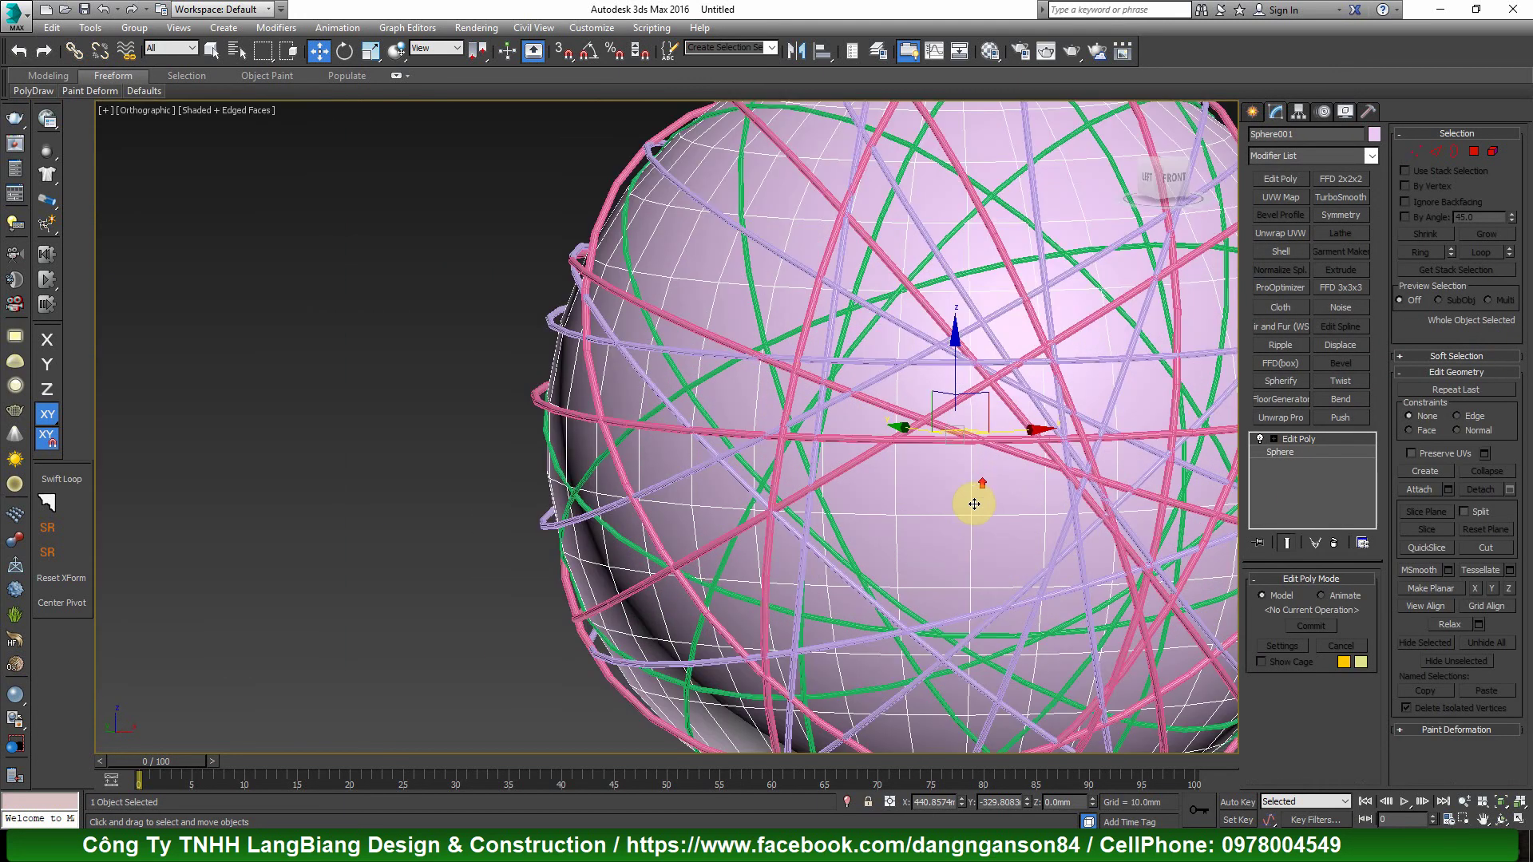
pyautogui.press('2')
pyautogui.doubleClick(934, 517)
pyautogui.rightClick(1036, 388)
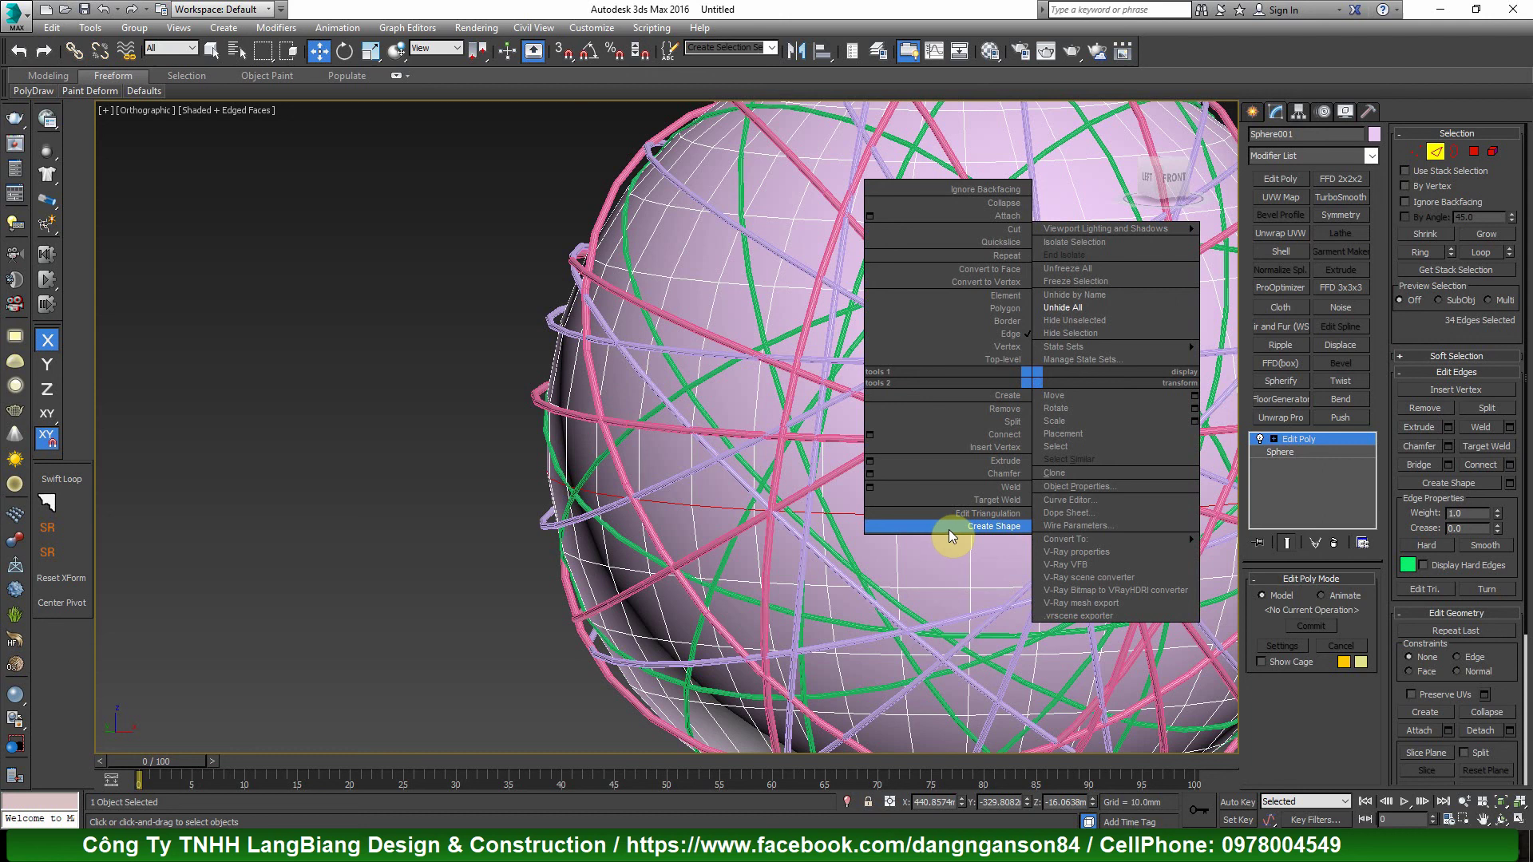
pyautogui.click(950, 529)
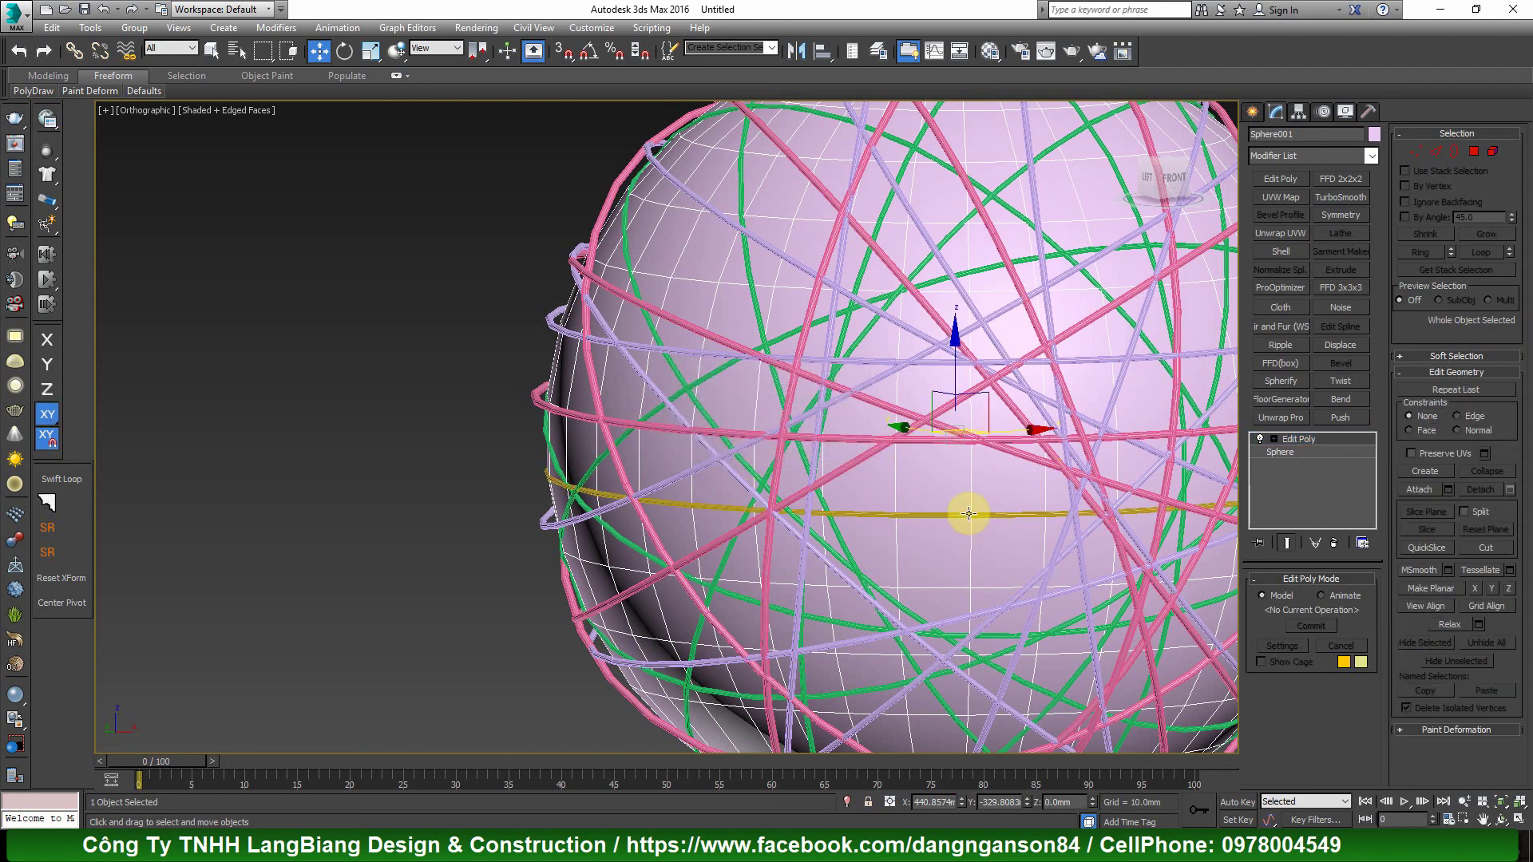
# - Array the ring into 10 instances, each rotated 64°, 55° and 80° about X, Y, Z
pyautogui.click(969, 515)
pyautogui.keyDown('alt'); pyautogui.moveTo(979, 503); pyautogui.dragTo(958, 535, button='middle'); pyautogui.keyUp('alt')
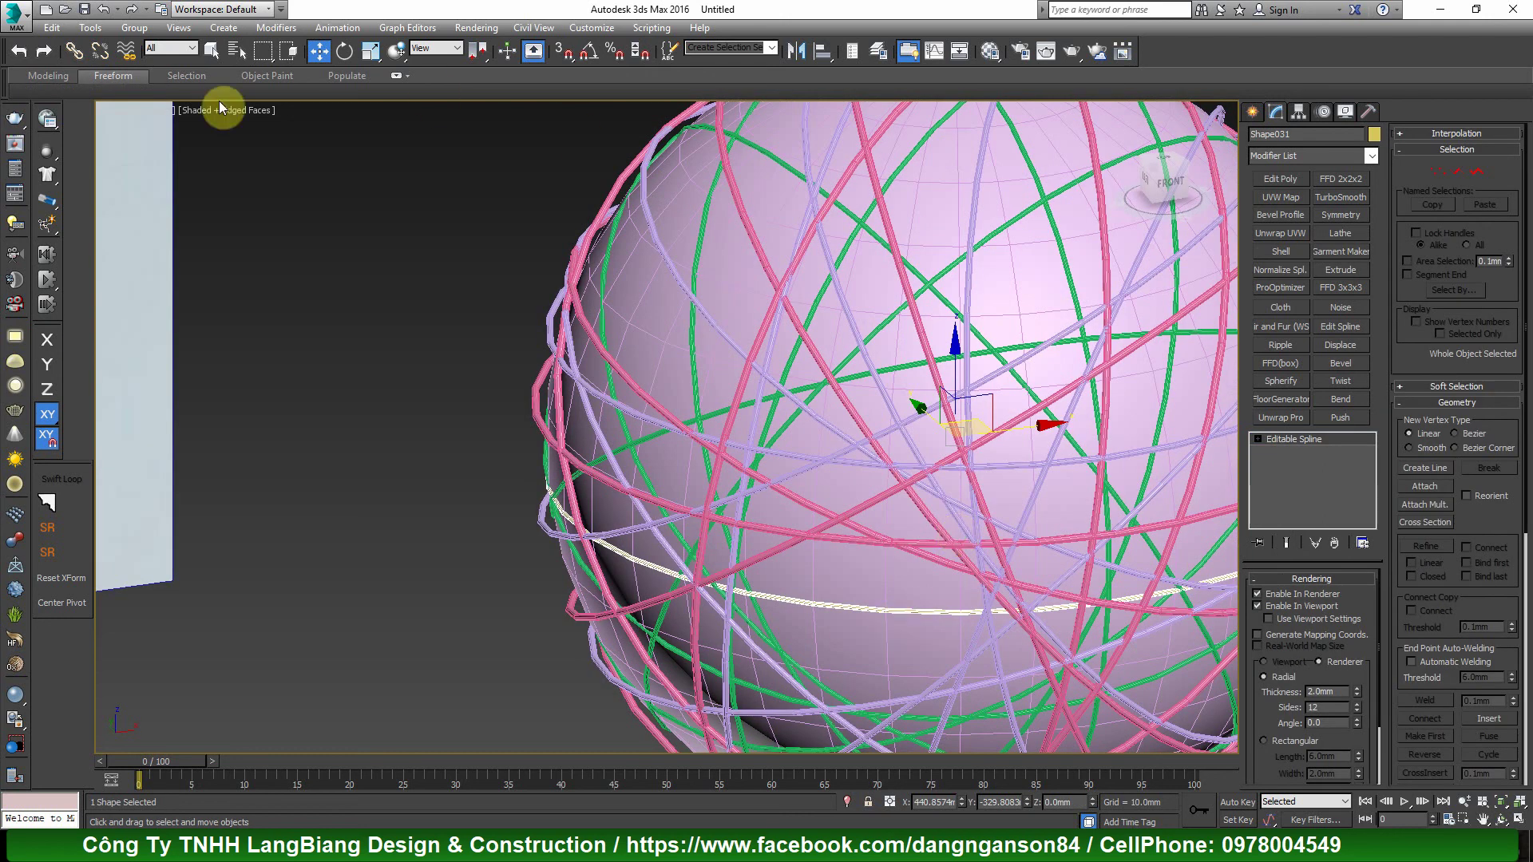
pyautogui.click(90, 28)
pyautogui.click(136, 325)
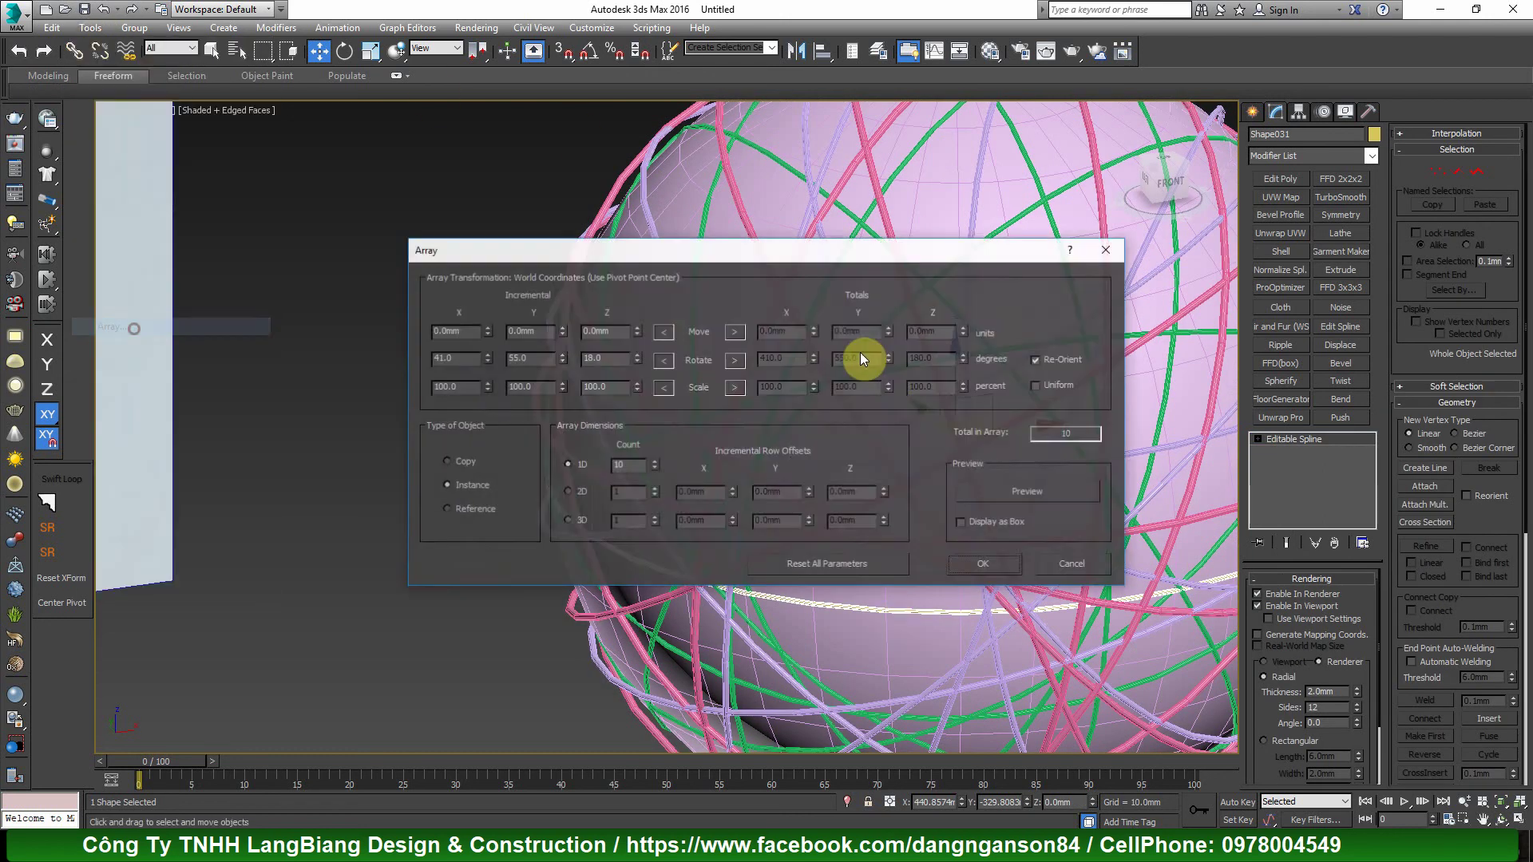
pyautogui.click(1013, 492)
pyautogui.moveTo(778, 251); pyautogui.dragTo(1250, 128)
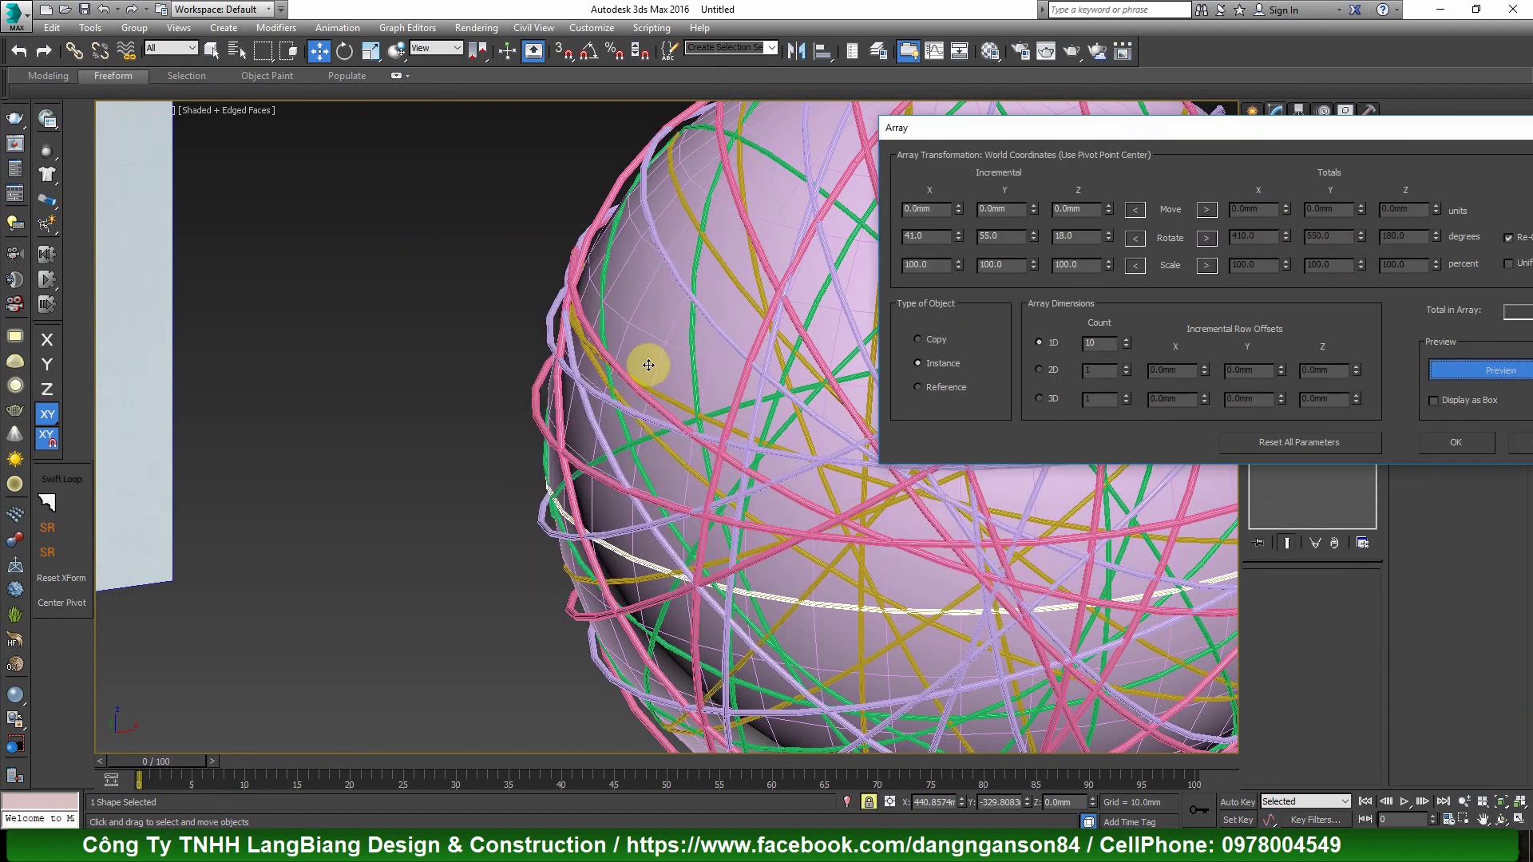
pyautogui.keyDown('alt'); pyautogui.moveTo(695, 431); pyautogui.dragTo(638, 488, button='middle'); pyautogui.keyUp('alt')
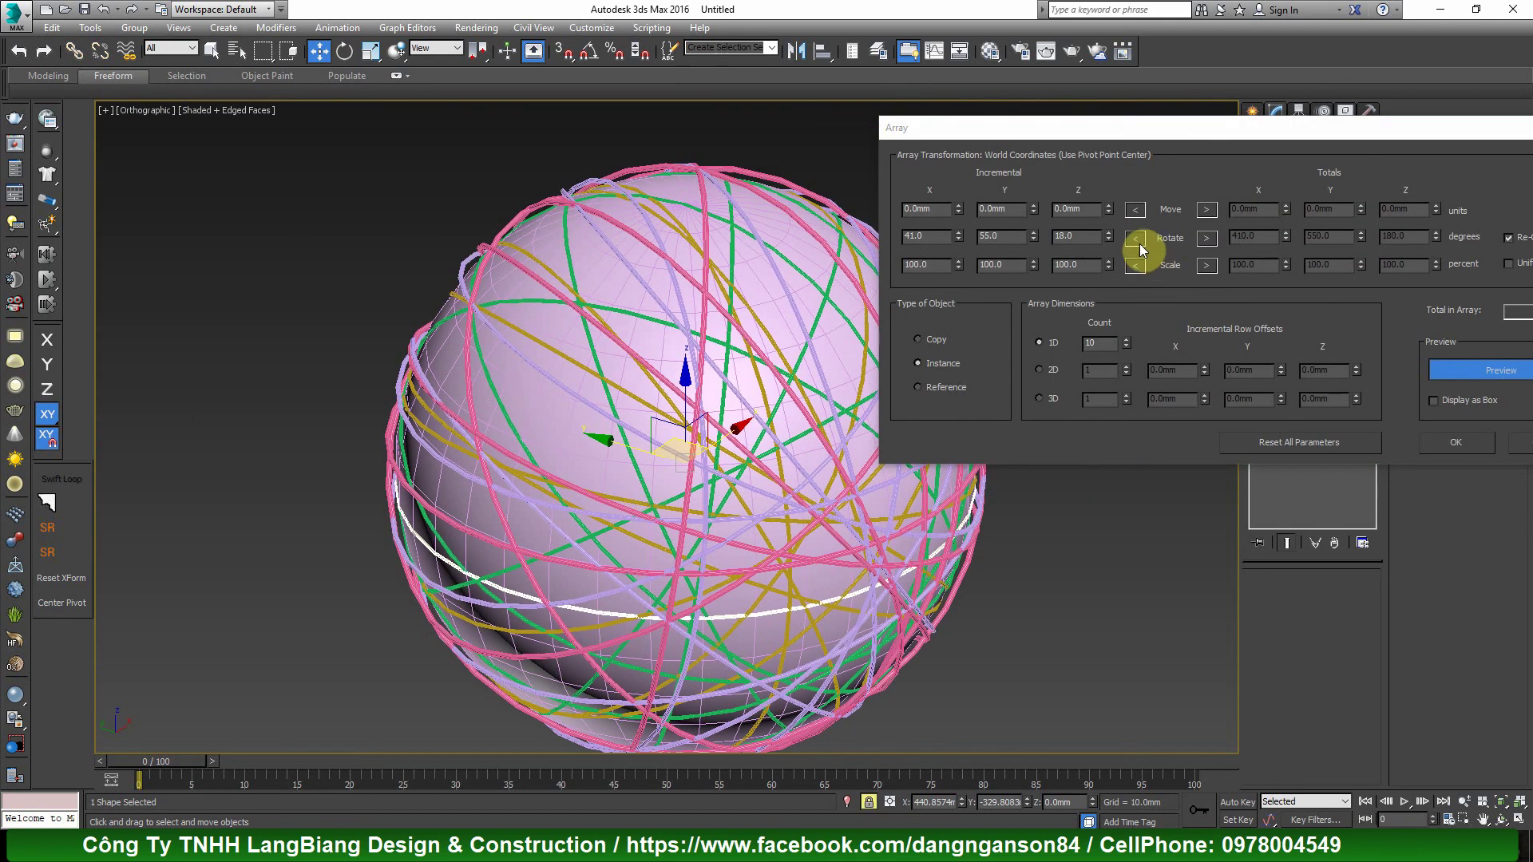
pyautogui.moveTo(1110, 239)
pyautogui.mouseDown()
pyautogui.moveTo(1123, 185)
pyautogui.moveTo(1077, 214)
pyautogui.mouseUp()
pyautogui.keyDown('alt'); pyautogui.moveTo(684, 407); pyautogui.dragTo(757, 377, button='middle'); pyautogui.keyUp('alt')
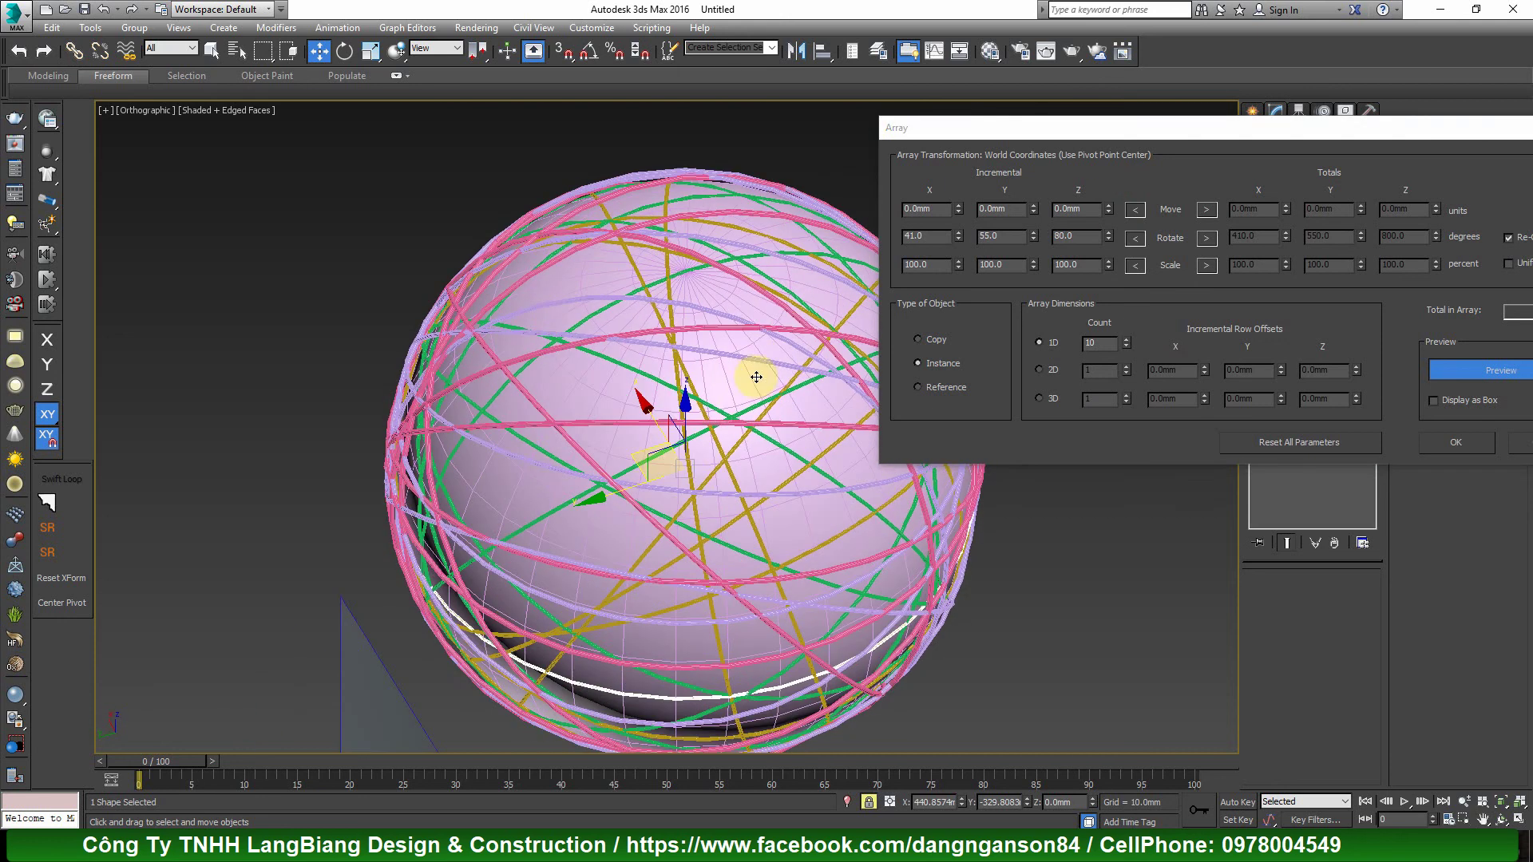
pyautogui.moveTo(957, 236); pyautogui.dragTo(964, 213)
pyautogui.keyDown('alt'); pyautogui.moveTo(511, 400); pyautogui.dragTo(547, 404, button='middle'); pyautogui.keyUp('alt')
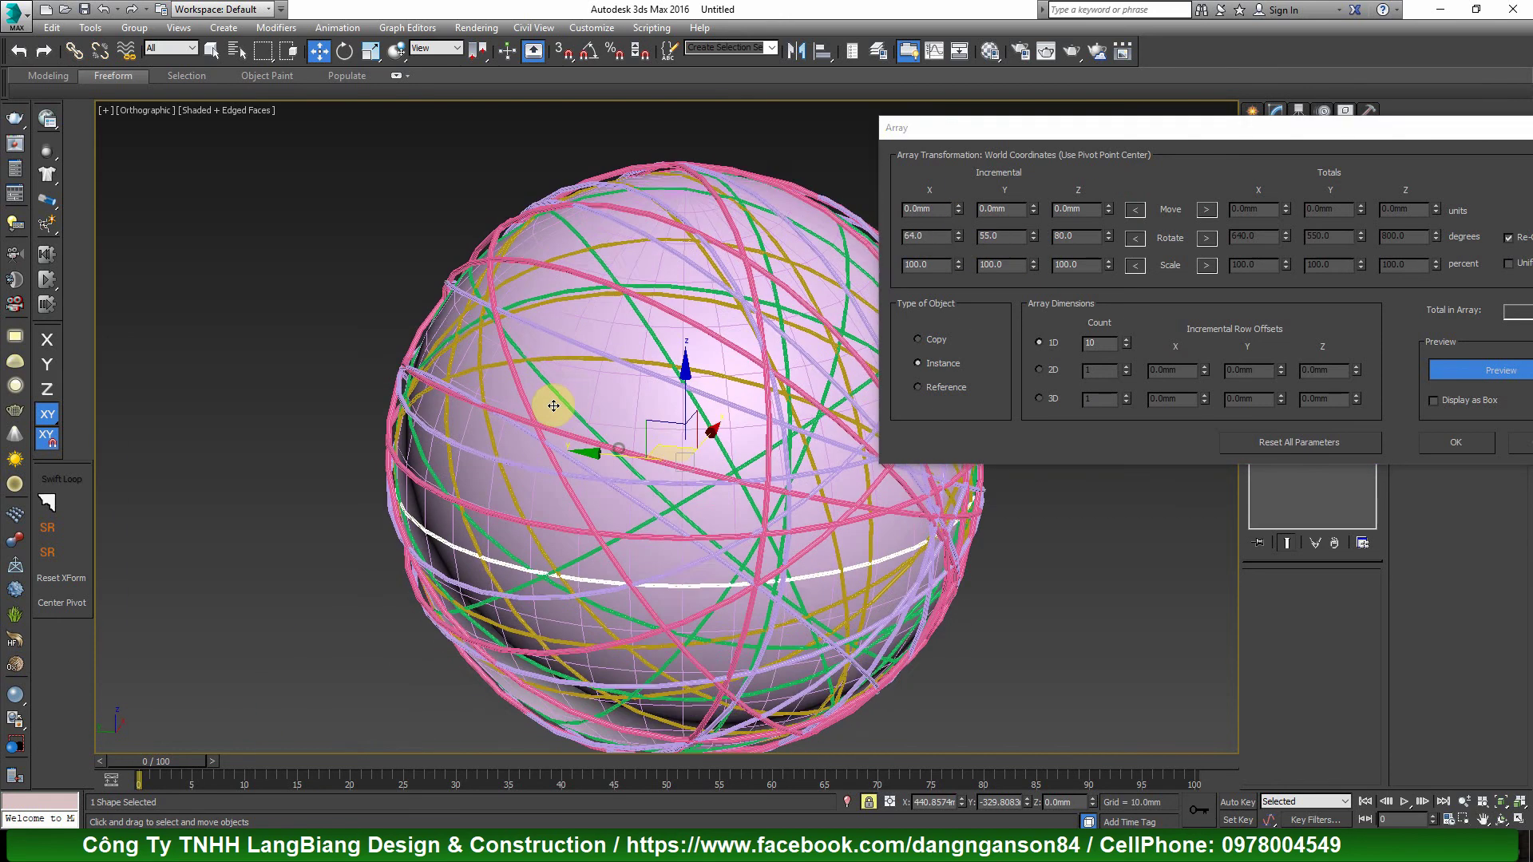
pyautogui.click(1451, 444)
# - View the ball beside the reference photo and select the solid guide sphere
pyautogui.scroll(-5, 798, 455)
pyautogui.keyDown('alt'); pyautogui.moveTo(798, 447); pyautogui.dragTo(847, 456, button='middle'); pyautogui.keyUp('alt')
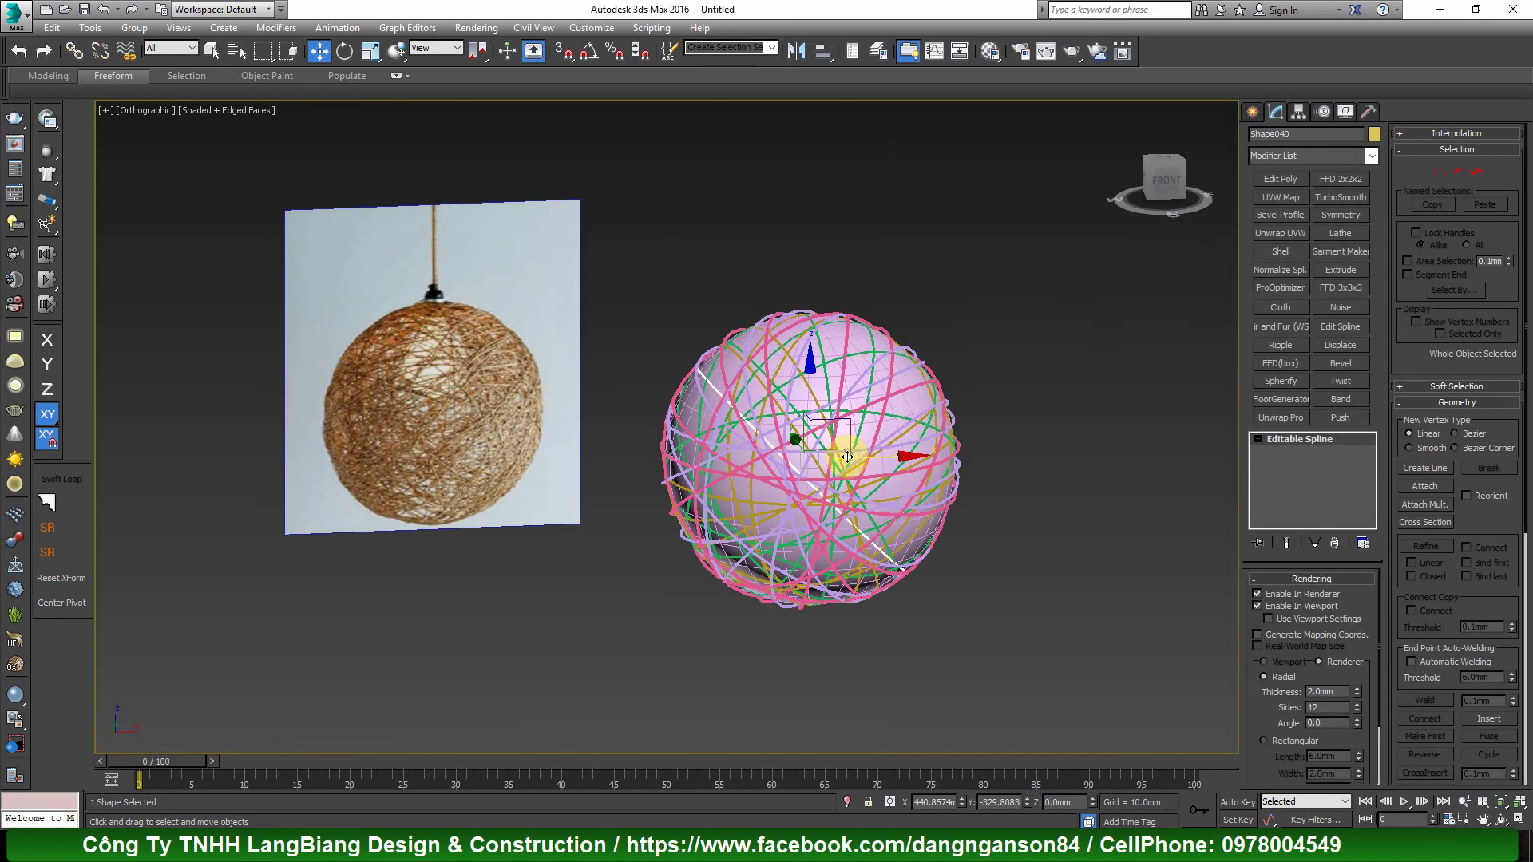
pyautogui.scroll(3, 768, 460)
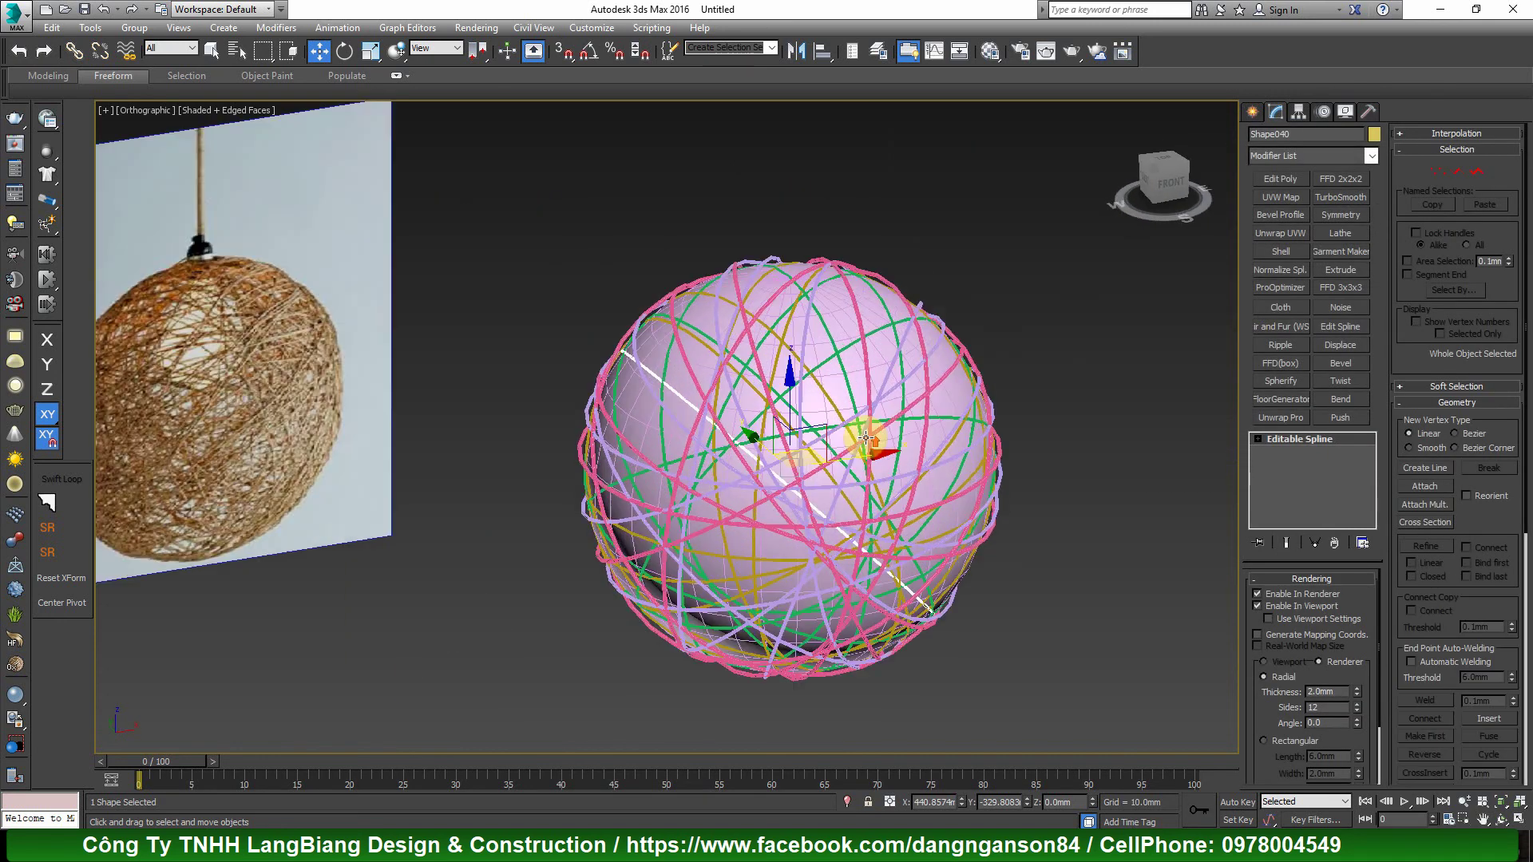
pyautogui.scroll(3, 778, 399)
pyautogui.click(783, 352)
pyautogui.rightClick(795, 340)
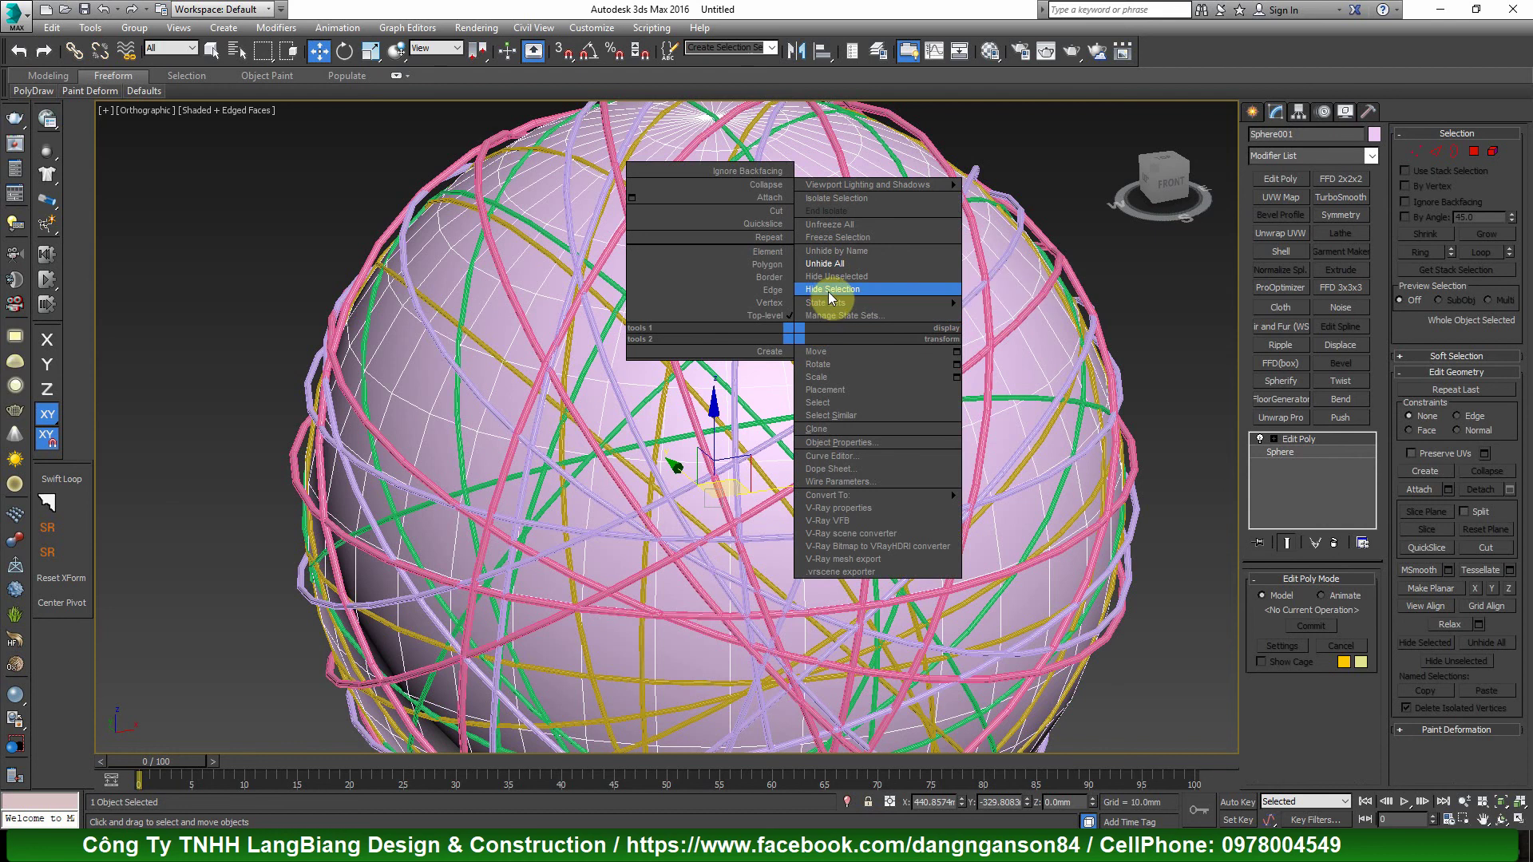
# - Hide the solid guide sphere and box-select all 40 spline rings
pyautogui.click(822, 289)
pyautogui.scroll(-3, 822, 290)
pyautogui.scroll(-2, 855, 378)
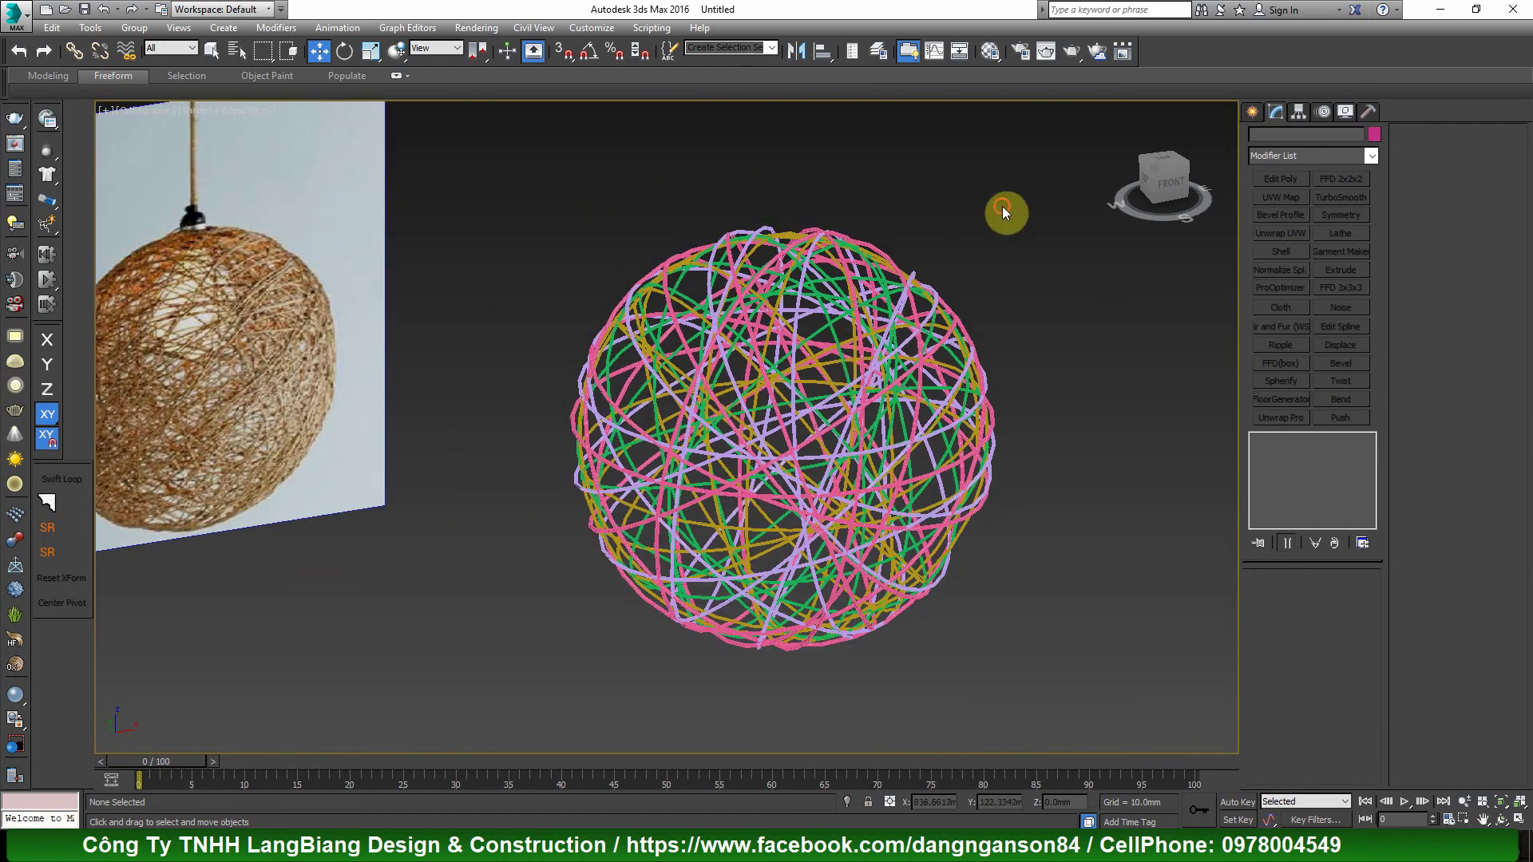
pyautogui.moveTo(1002, 210); pyautogui.dragTo(603, 651)
# - Switch to plain shaded display, frame the wire ball and open the Material Editor
pyautogui.press('F4')
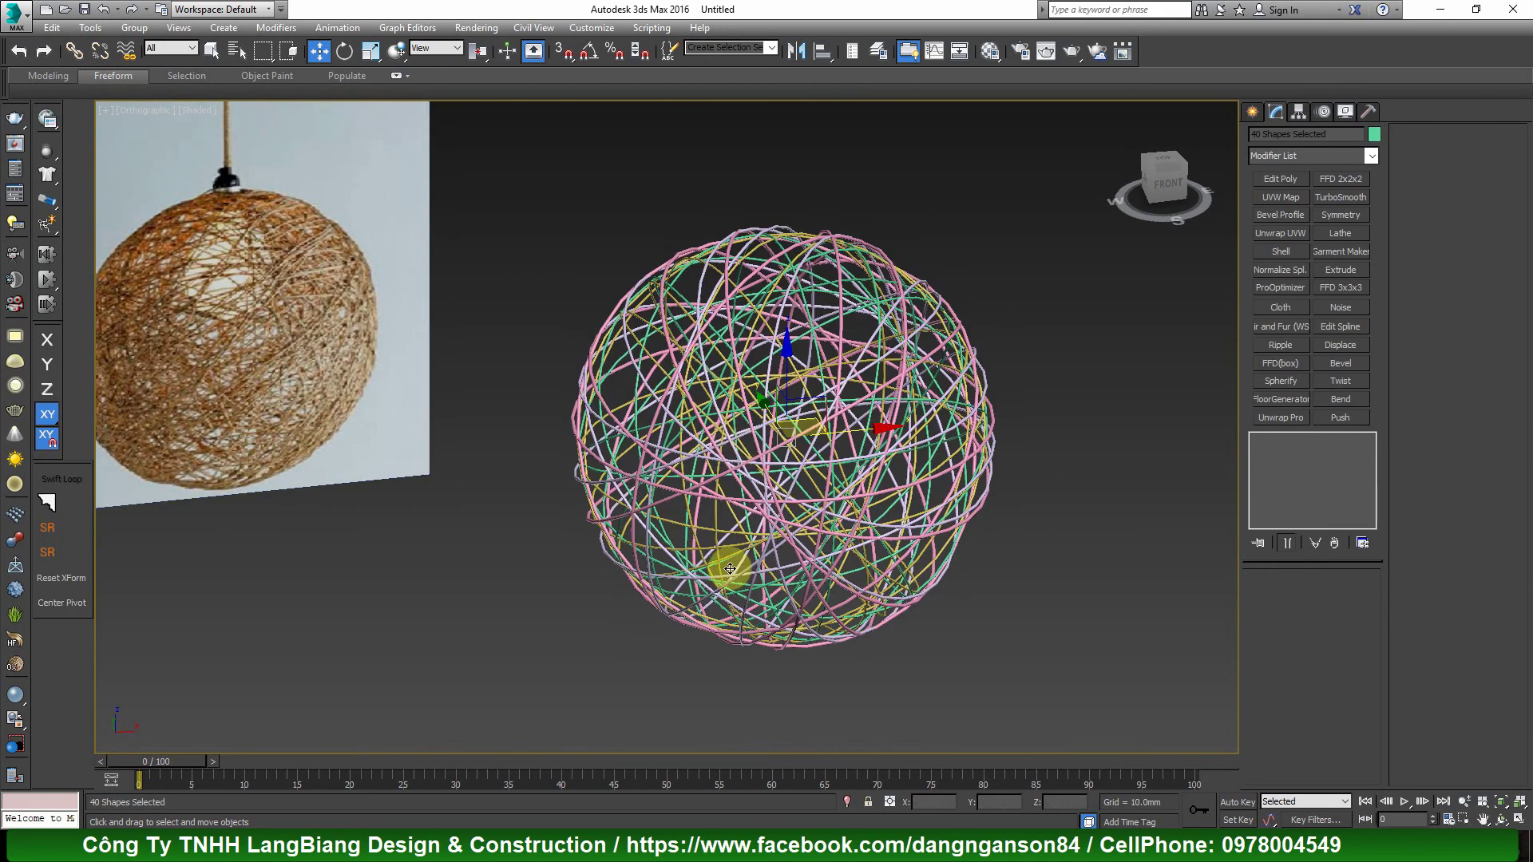
pyautogui.scroll(2, 728, 435)
pyautogui.scroll(-4, 778, 455)
pyautogui.moveTo(788, 453); pyautogui.dragTo(841, 475, button='middle')
pyautogui.scroll(2, 840, 475)
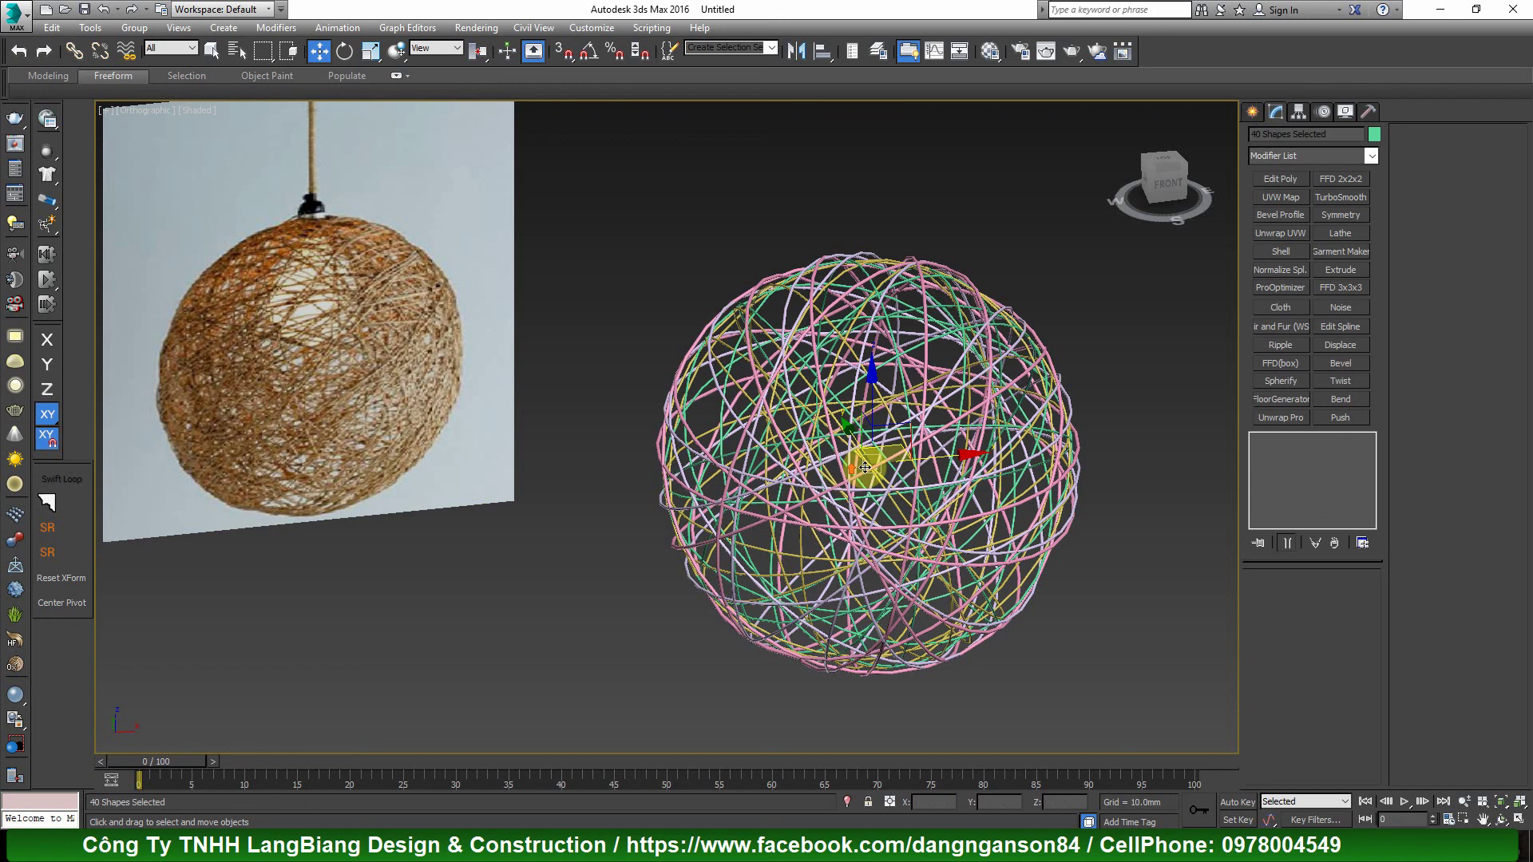
pyautogui.press('m')
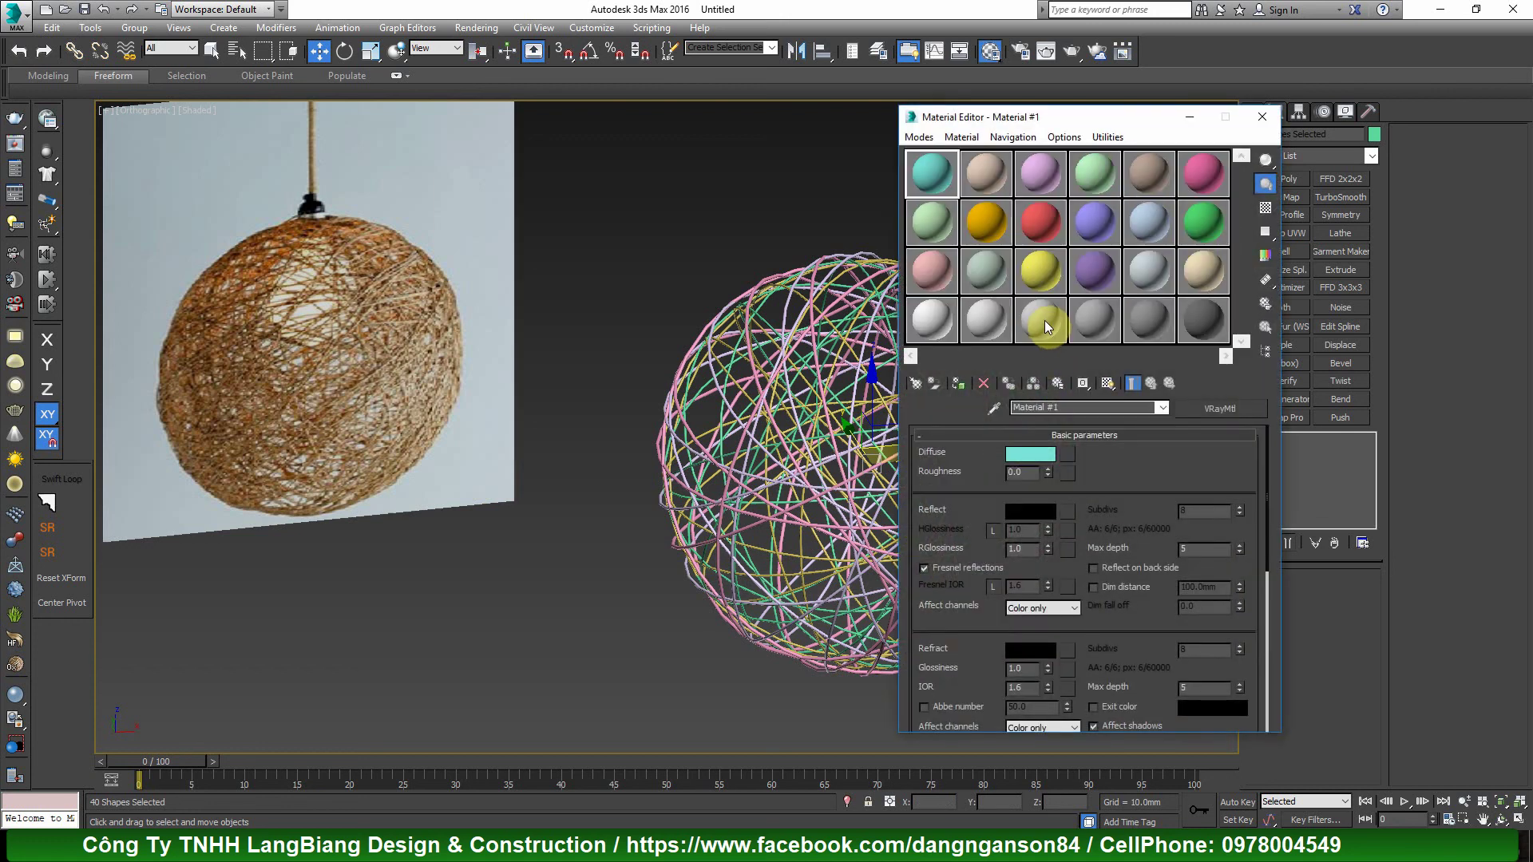
# - Assign the white material to all selected rings
pyautogui.click(958, 383)
pyautogui.click(1261, 117)
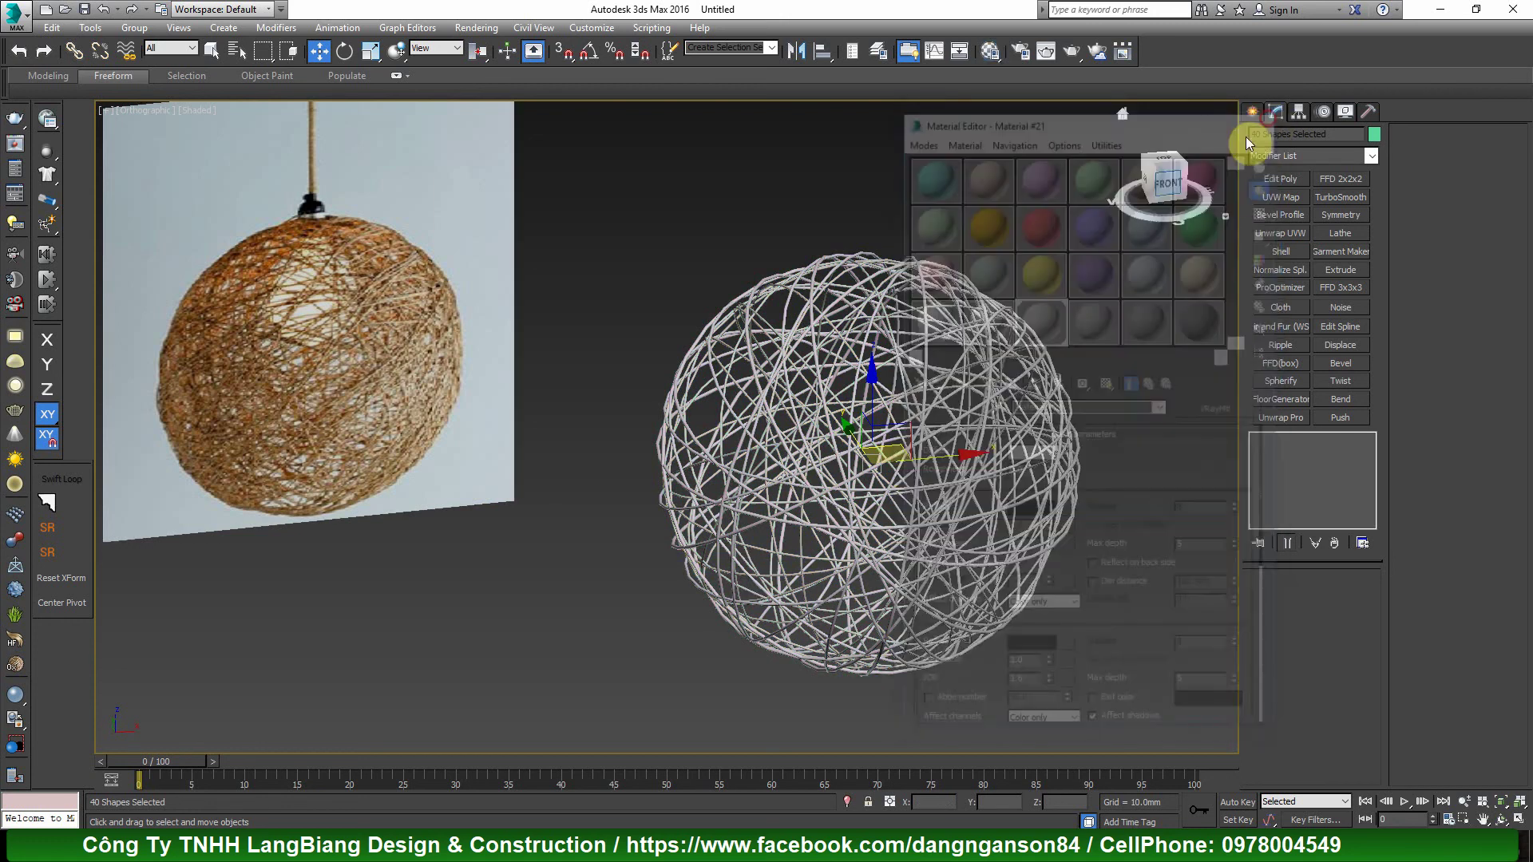
pyautogui.press('e')
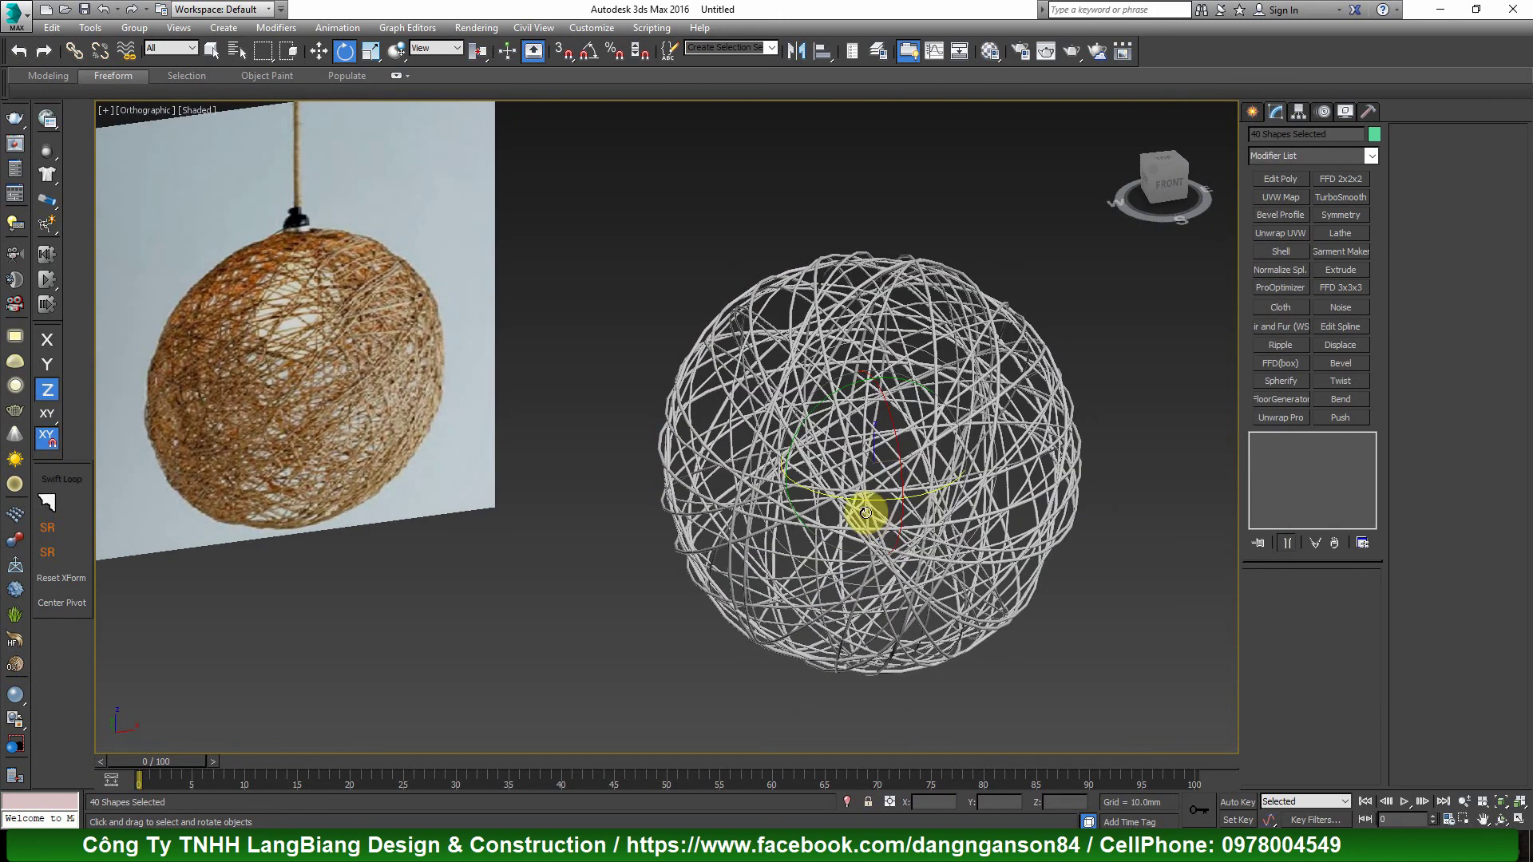
pyautogui.scroll(3, 874, 504)
pyautogui.scroll(-2, 874, 503)
# - Clone the rings by rotating about 21° around Z, then offset the copies on Y
pyautogui.moveTo(881, 497); pyautogui.dragTo(838, 497)
pyautogui.click(773, 506)
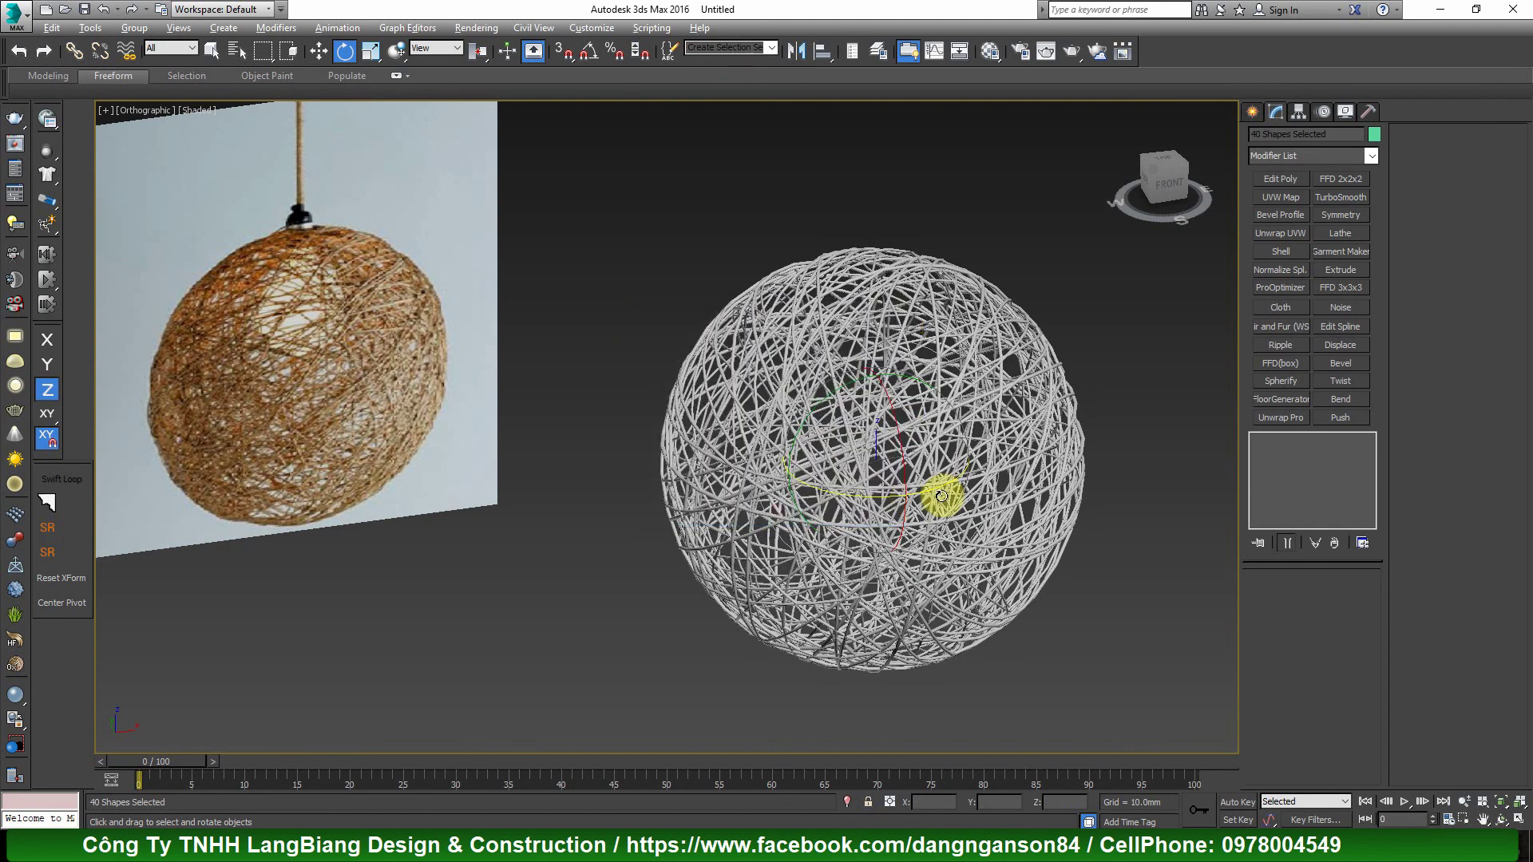
pyautogui.moveTo(942, 496); pyautogui.dragTo(890, 455)
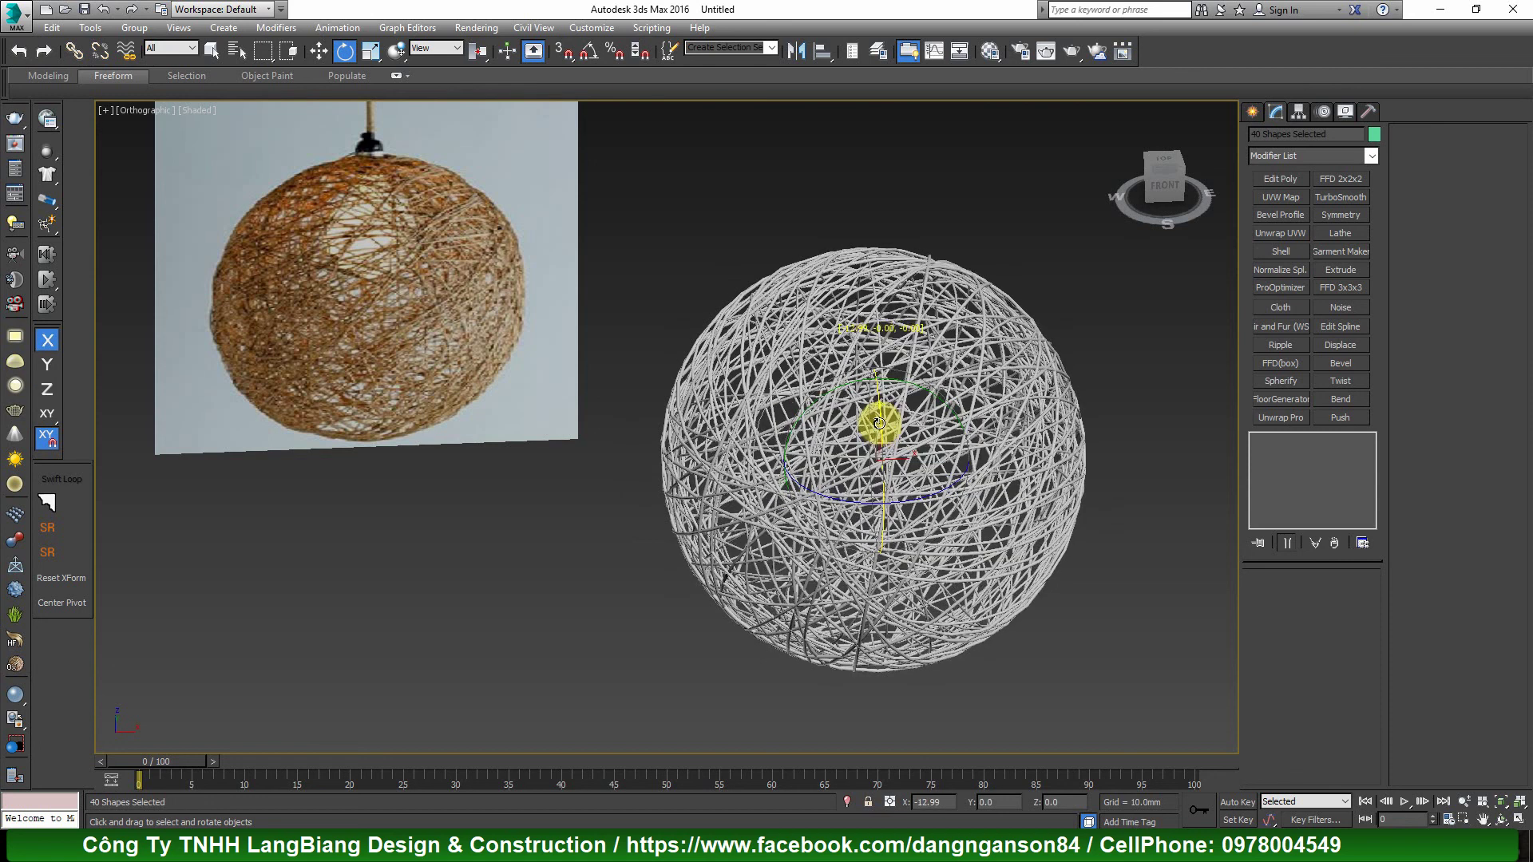
pyautogui.keyDown('alt'); pyautogui.moveTo(879, 445); pyautogui.dragTo(954, 442, button='middle'); pyautogui.keyUp('alt')
pyautogui.scroll(3, 954, 441)
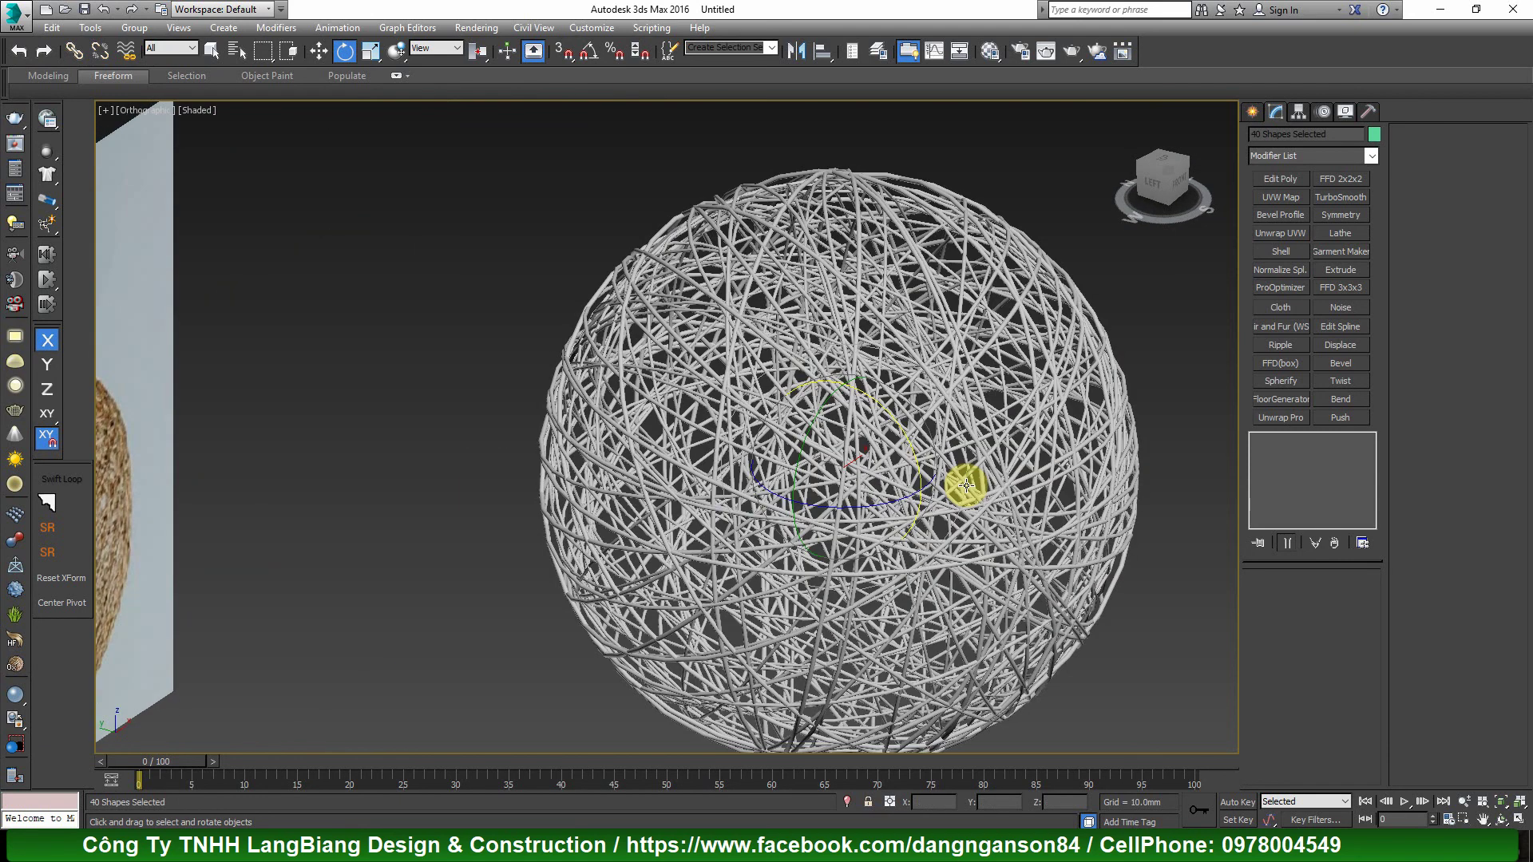
pyautogui.press('F6')
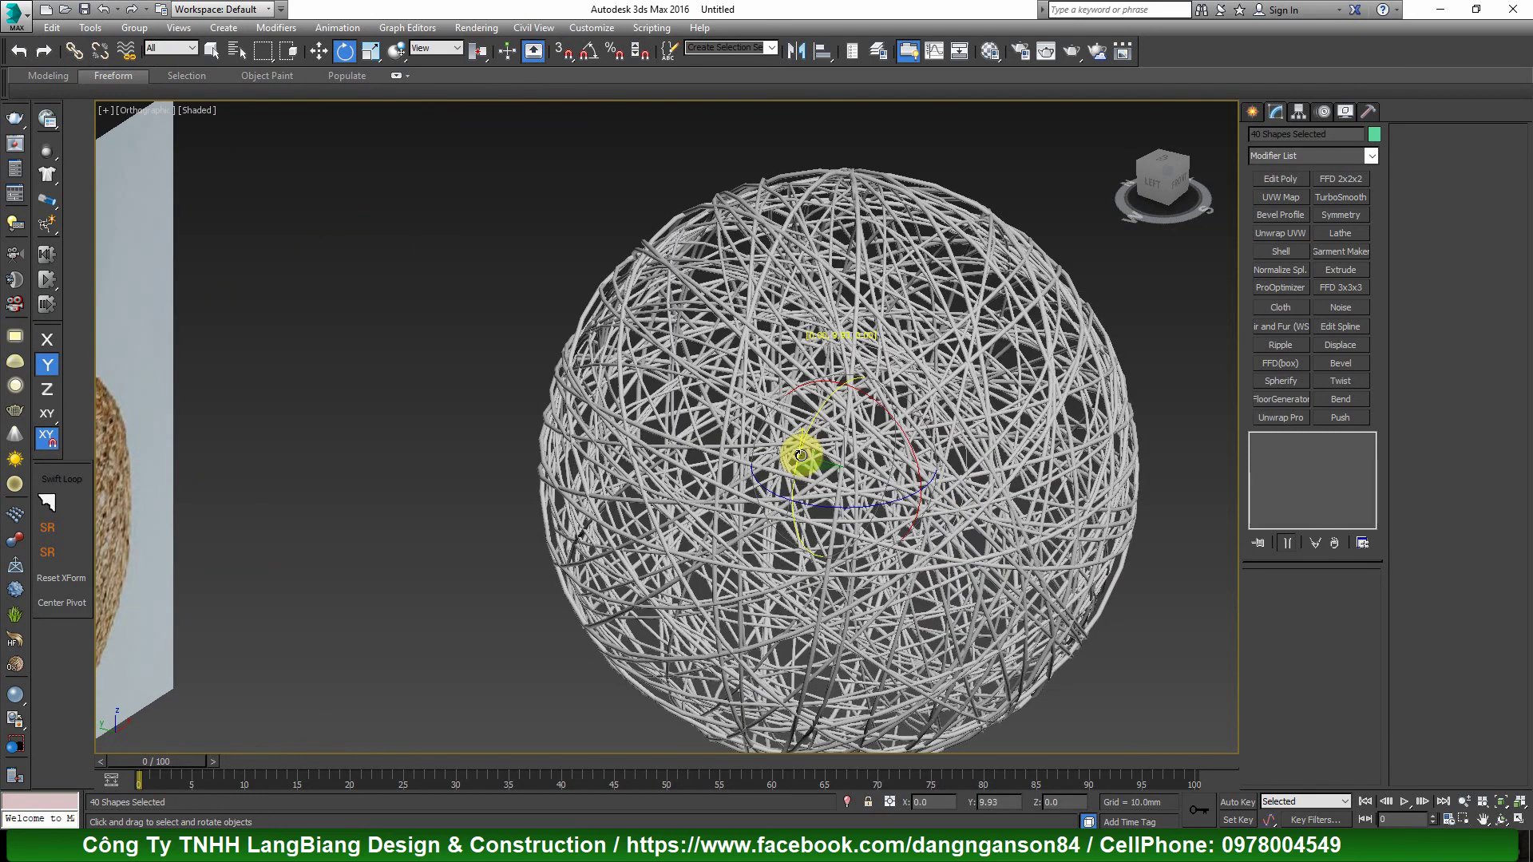
pyautogui.hotkey('shift', 'z')
pyautogui.hotkey('shift', 'z')
pyautogui.hotkey('shift', 'z')
pyautogui.hotkey('shift', 'z')
pyautogui.hotkey('shift', 'z')
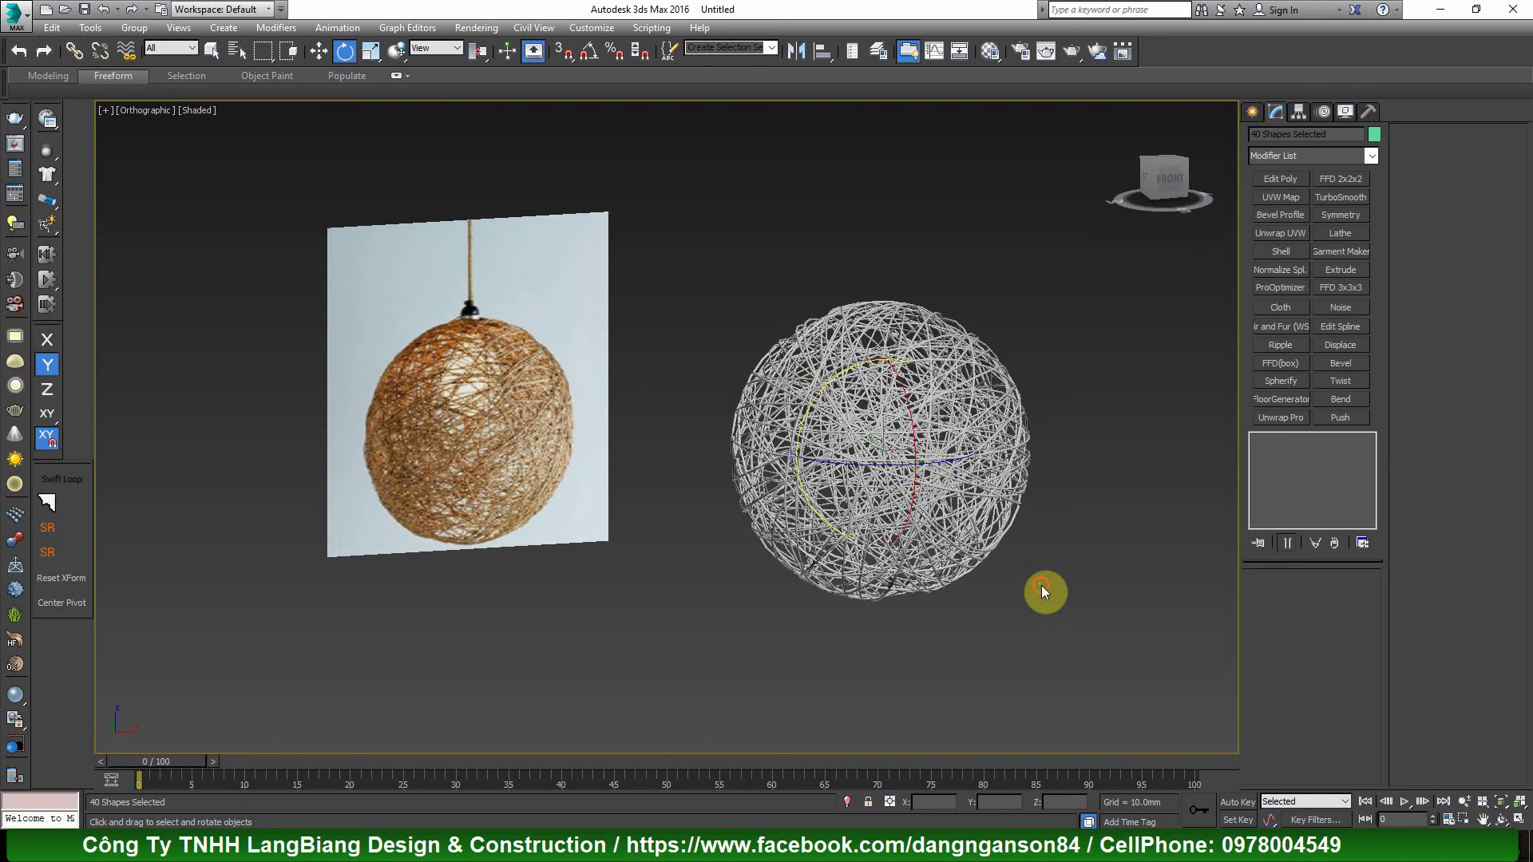
# - Deselect everything, then zoom and orbit around the wire ball to inspect its weave
pyautogui.click(1036, 592)
pyautogui.scroll(4, 828, 382)
pyautogui.scroll(-3, 942, 416)
pyautogui.moveTo(923, 438)
pyautogui.keyDown('alt'); pyautogui.mouseDown(button='middle')
pyautogui.moveTo(913, 431)
pyautogui.moveTo(900, 479)
pyautogui.moveTo(851, 526)
pyautogui.moveTo(975, 486)
pyautogui.moveTo(968, 470)
pyautogui.mouseUp(button='middle'); pyautogui.keyUp('alt')
pyautogui.scroll(3, 923, 434)
pyautogui.click(900, 447)
pyautogui.scroll(-3, 968, 458)
pyautogui.scroll(3, 439, 384)
pyautogui.scroll(-3, 624, 421)
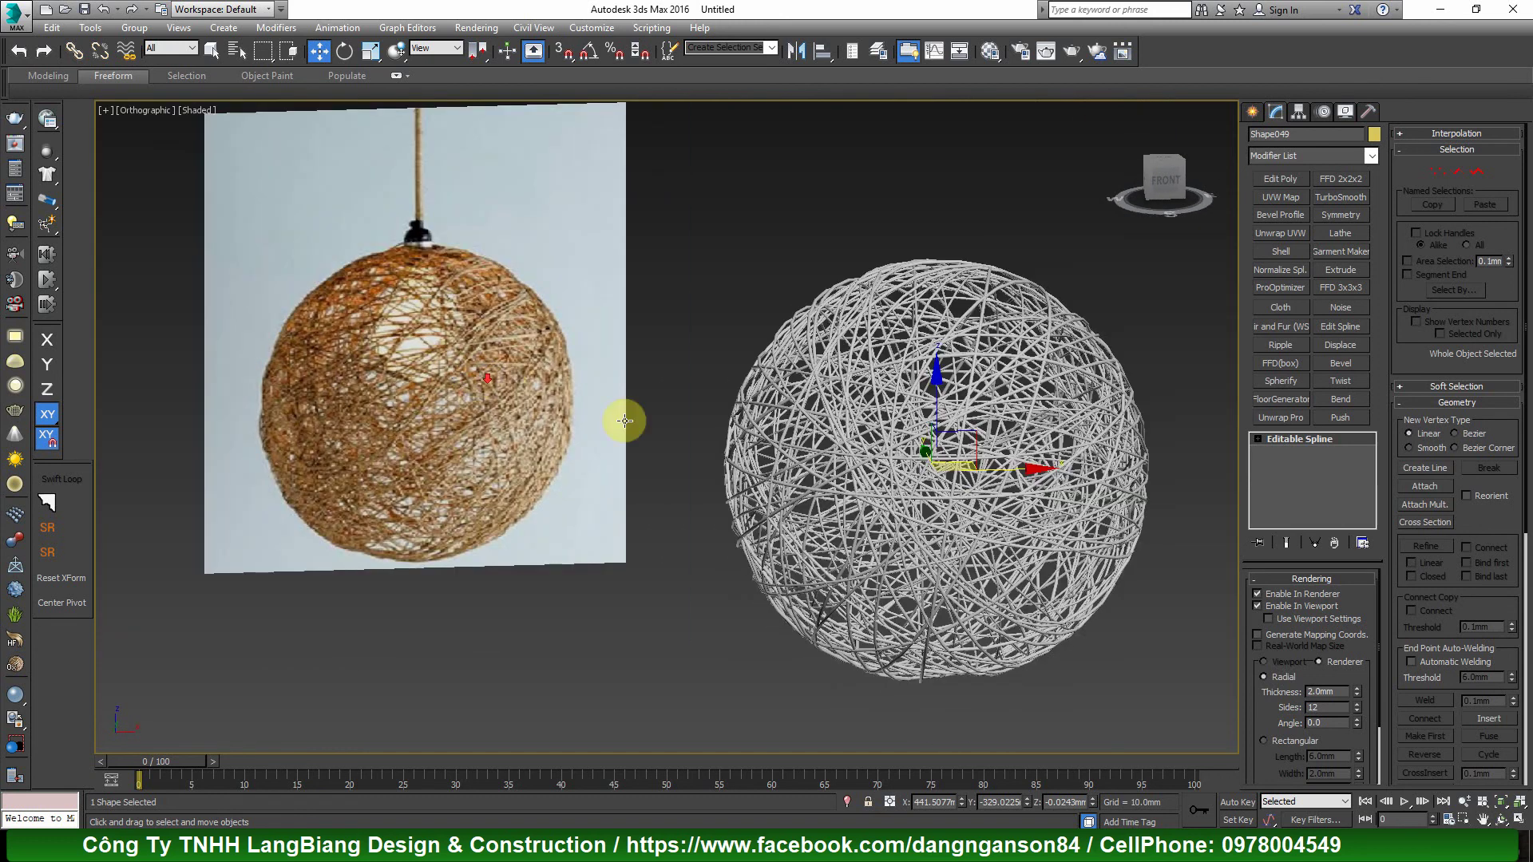
pyautogui.scroll(2, 1017, 494)
pyautogui.scroll(-2, 918, 531)
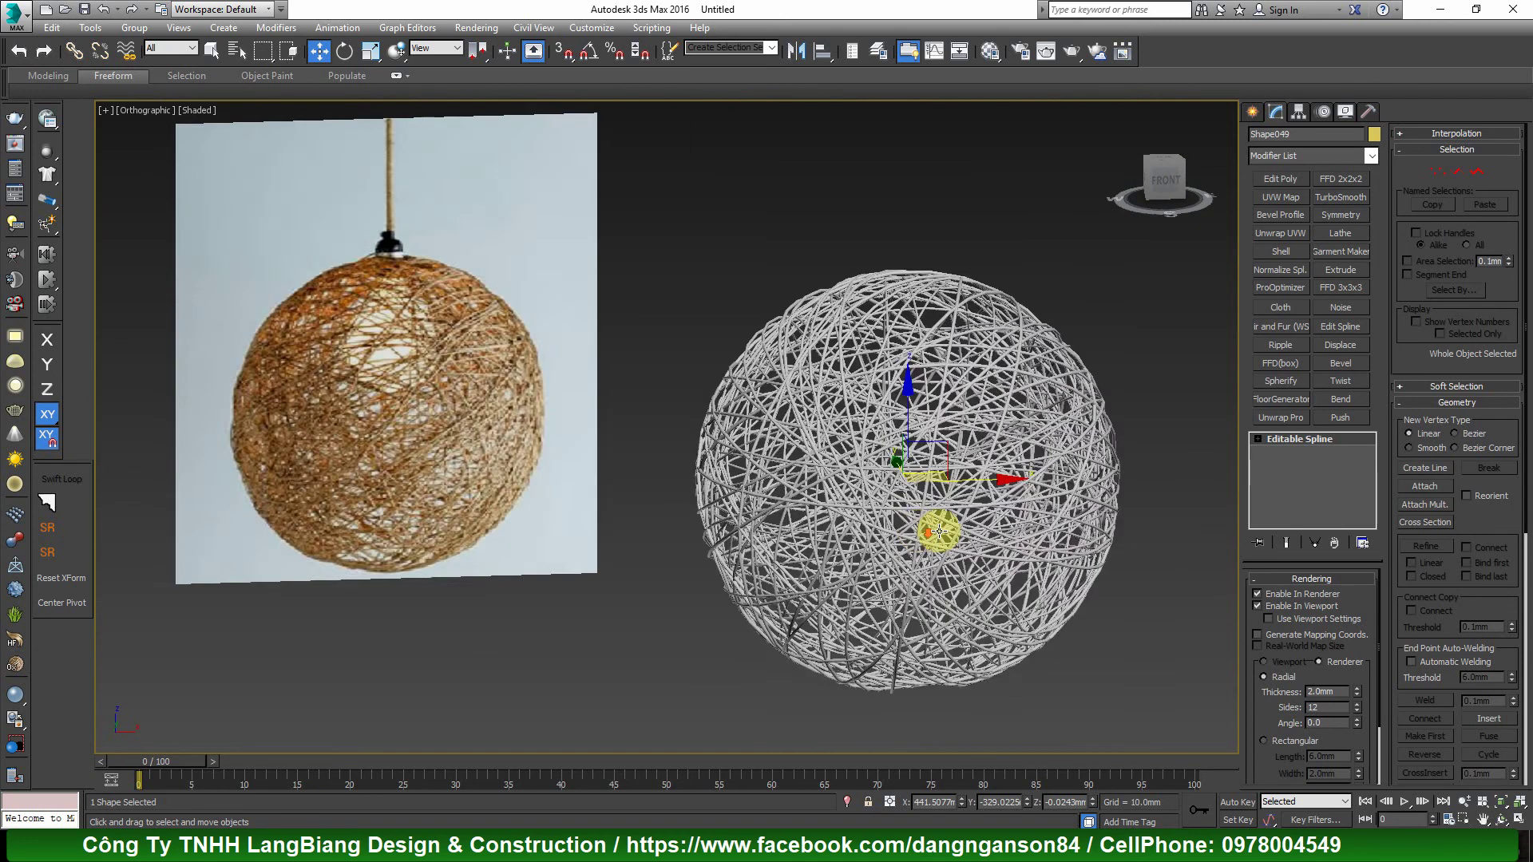
pyautogui.scroll(1, 1123, 414)
pyautogui.scroll(3, 1109, 428)
pyautogui.scroll(-2, 1100, 423)
pyautogui.scroll(2, 916, 366)
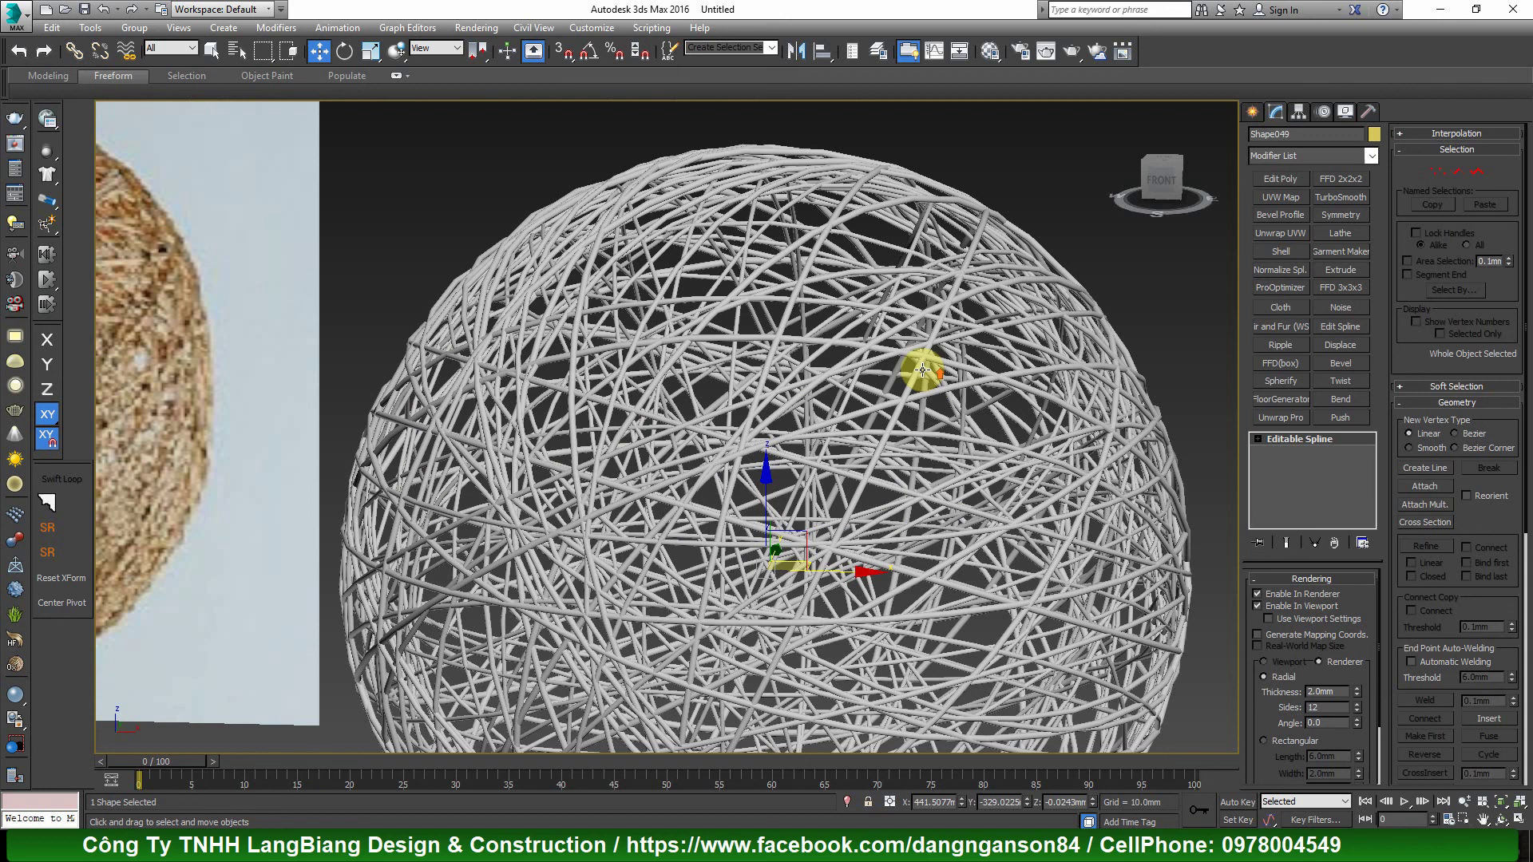
pyautogui.scroll(-3, 759, 400)
pyautogui.scroll(2, 591, 403)
pyautogui.scroll(-3, 359, 362)
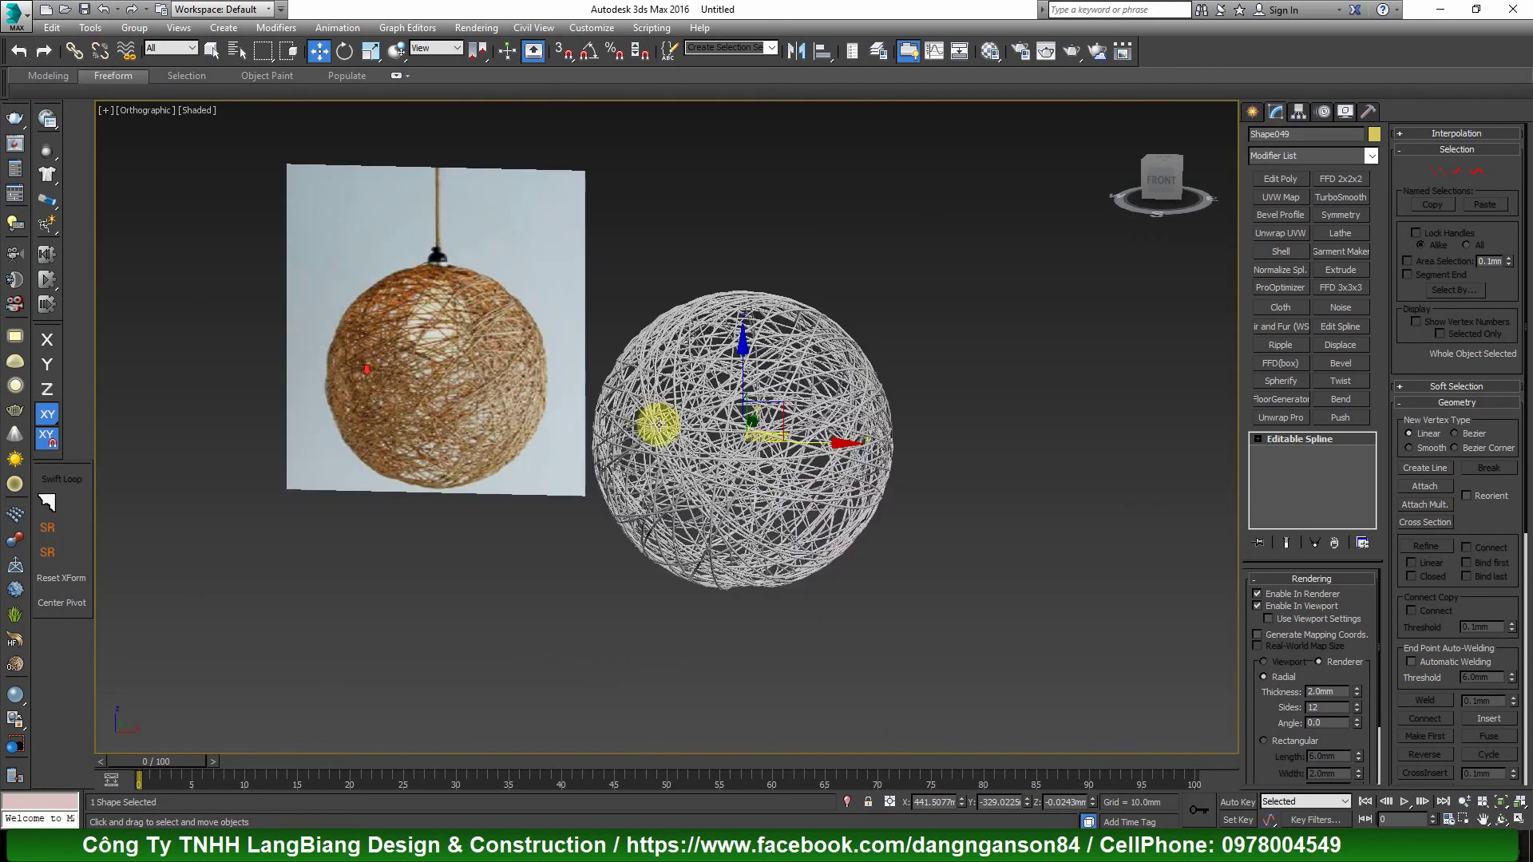
pyautogui.scroll(4, 739, 428)
pyautogui.scroll(3, 982, 387)
pyautogui.scroll(1, 983, 388)
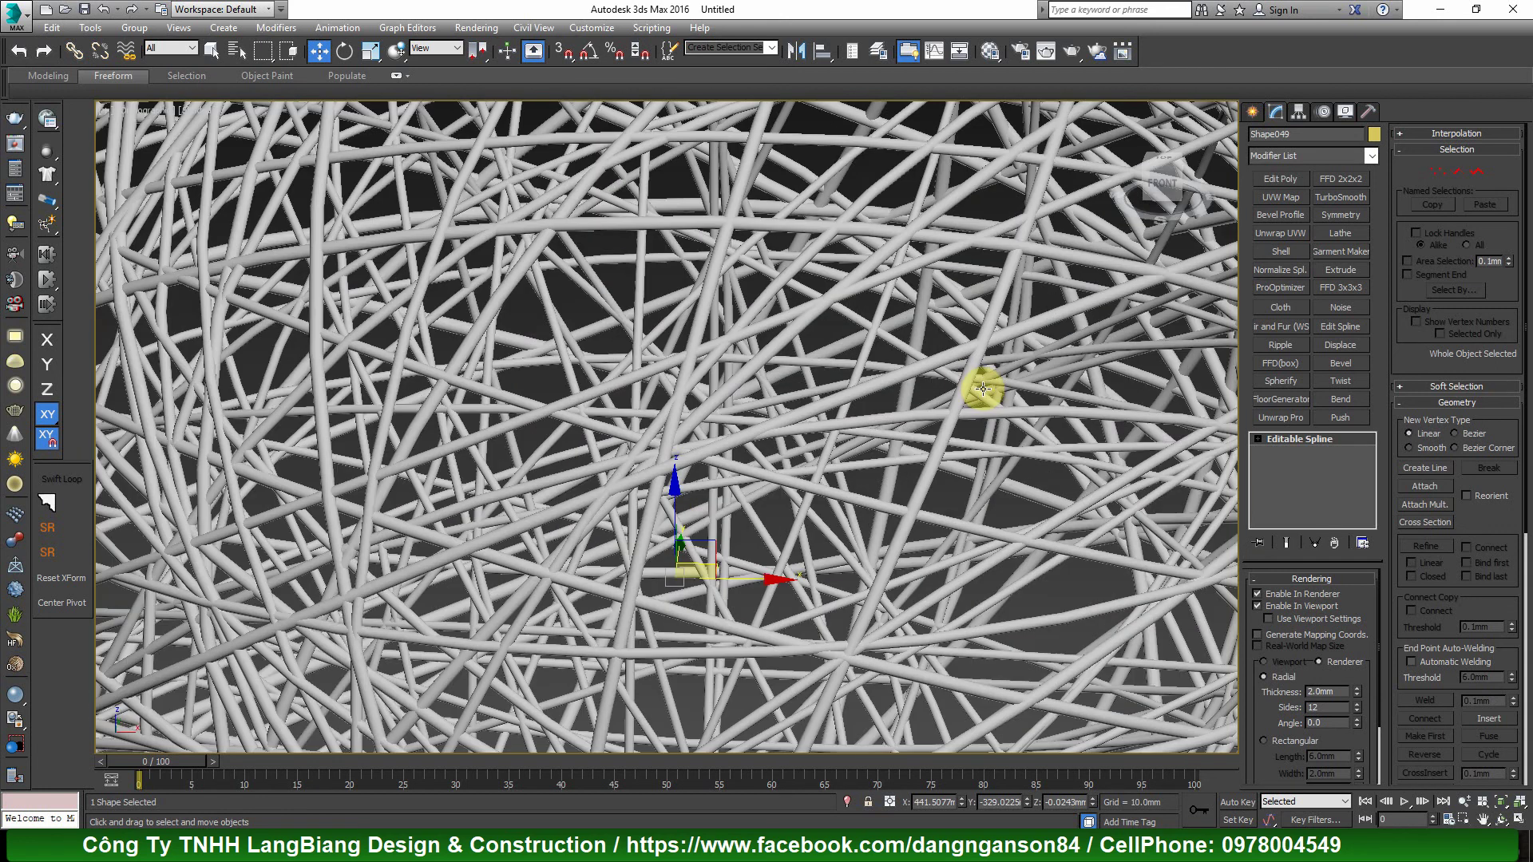
pyautogui.scroll(-4, 958, 399)
pyautogui.moveTo(941, 410)
pyautogui.keyDown('alt'); pyautogui.mouseDown(button='middle')
pyautogui.moveTo(975, 404)
pyautogui.moveTo(896, 455)
pyautogui.mouseUp(button='middle'); pyautogui.keyUp('alt')
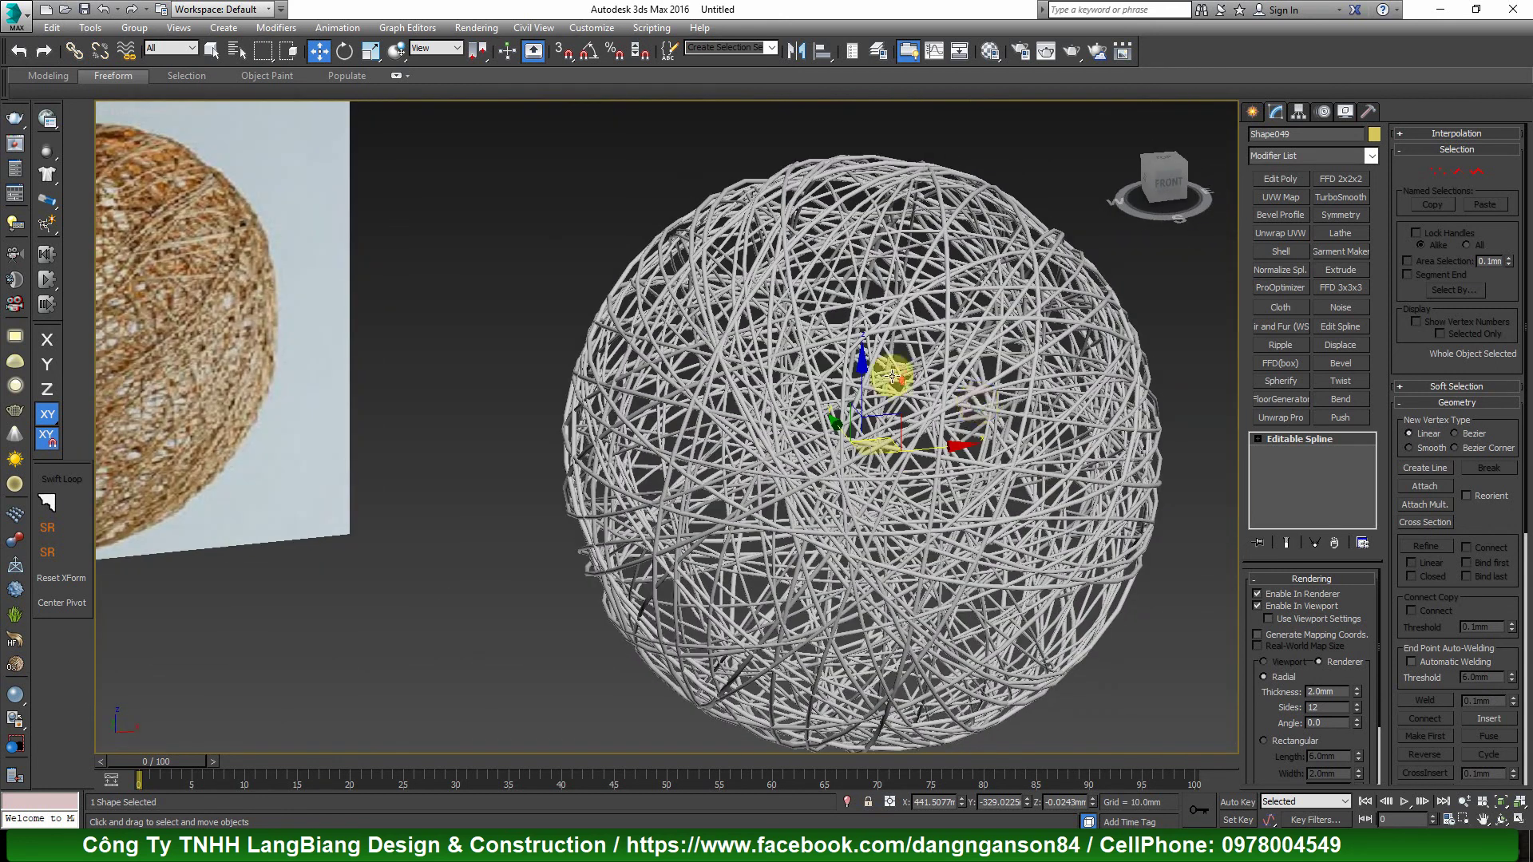
pyautogui.scroll(3, 891, 377)
pyautogui.scroll(-3, 892, 376)
# - Toggle Edged Faces on and off, then box-select all 80 wire rings
pyautogui.press('F4')
pyautogui.scroll(3, 891, 374)
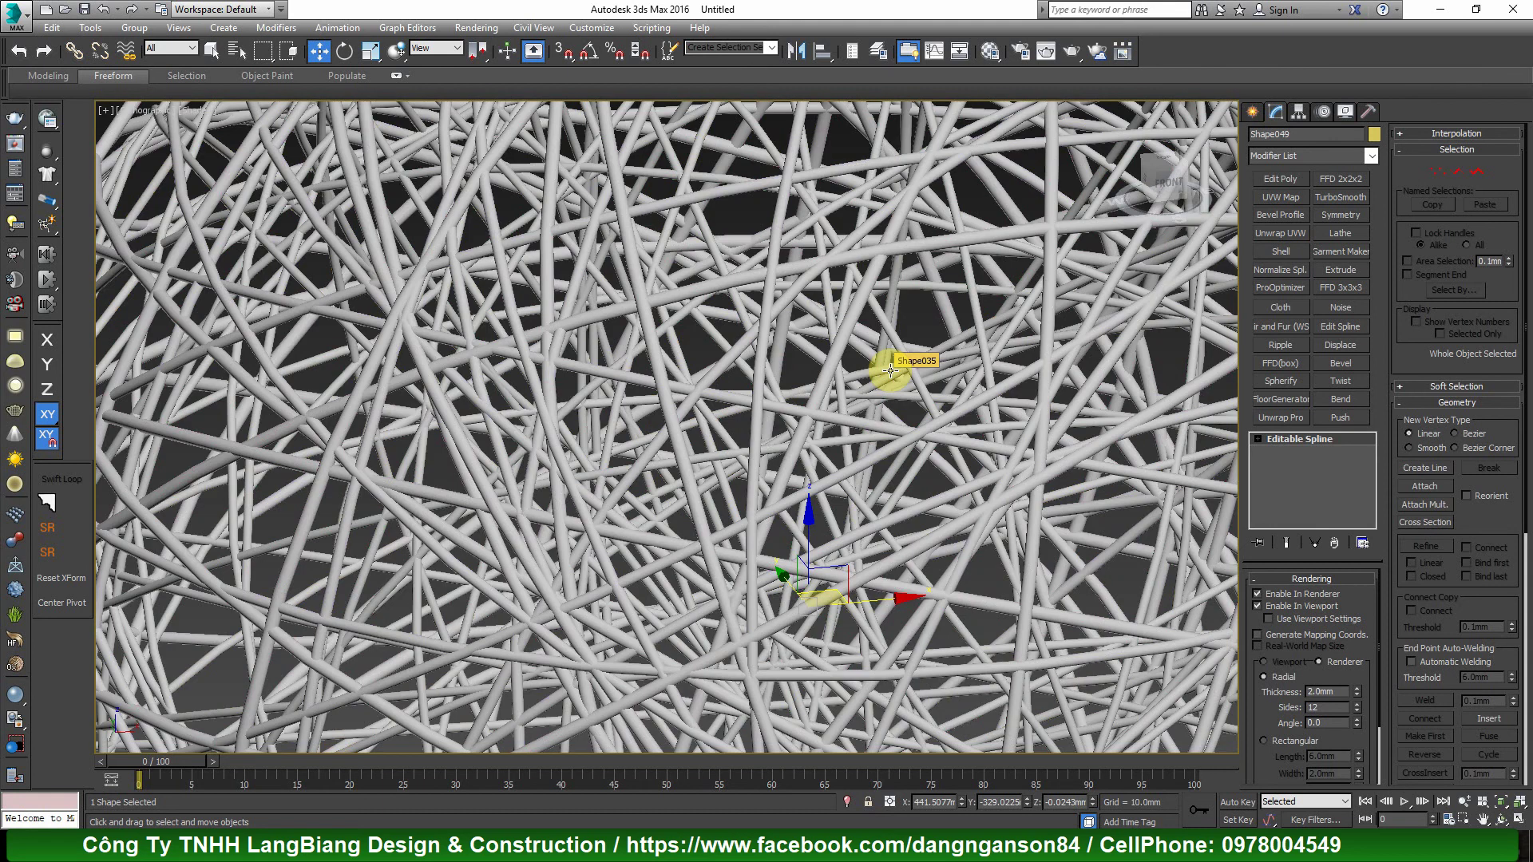
pyautogui.scroll(2, 890, 369)
pyautogui.scroll(-3, 890, 369)
pyautogui.scroll(-1, 913, 378)
pyautogui.press('F4')
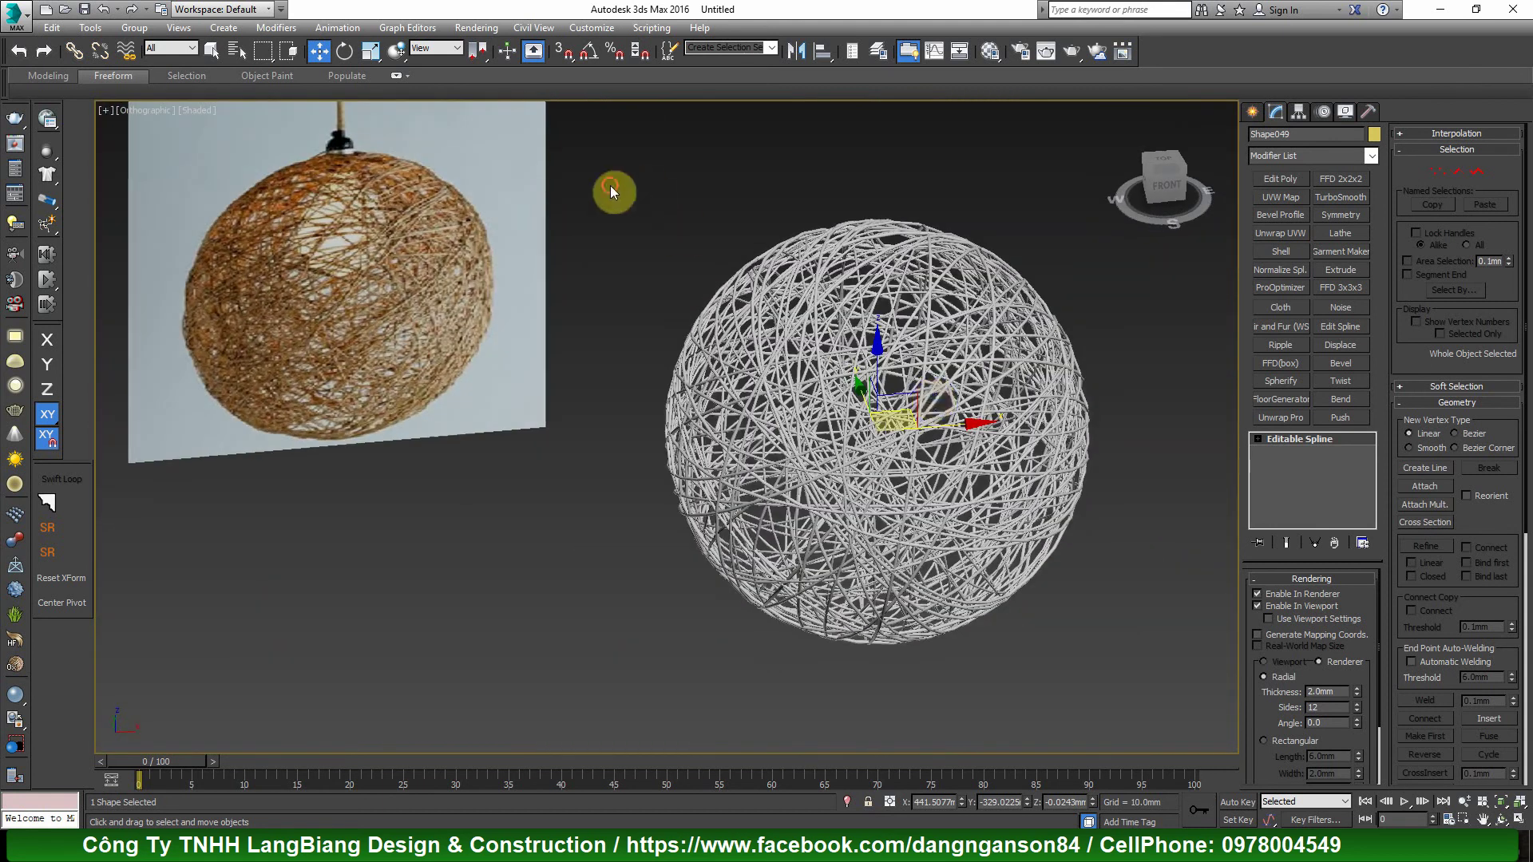
pyautogui.moveTo(613, 192); pyautogui.dragTo(1114, 680)
# - Isolate the 80 rings and convert them to Editable Poly
pyautogui.click(847, 802)
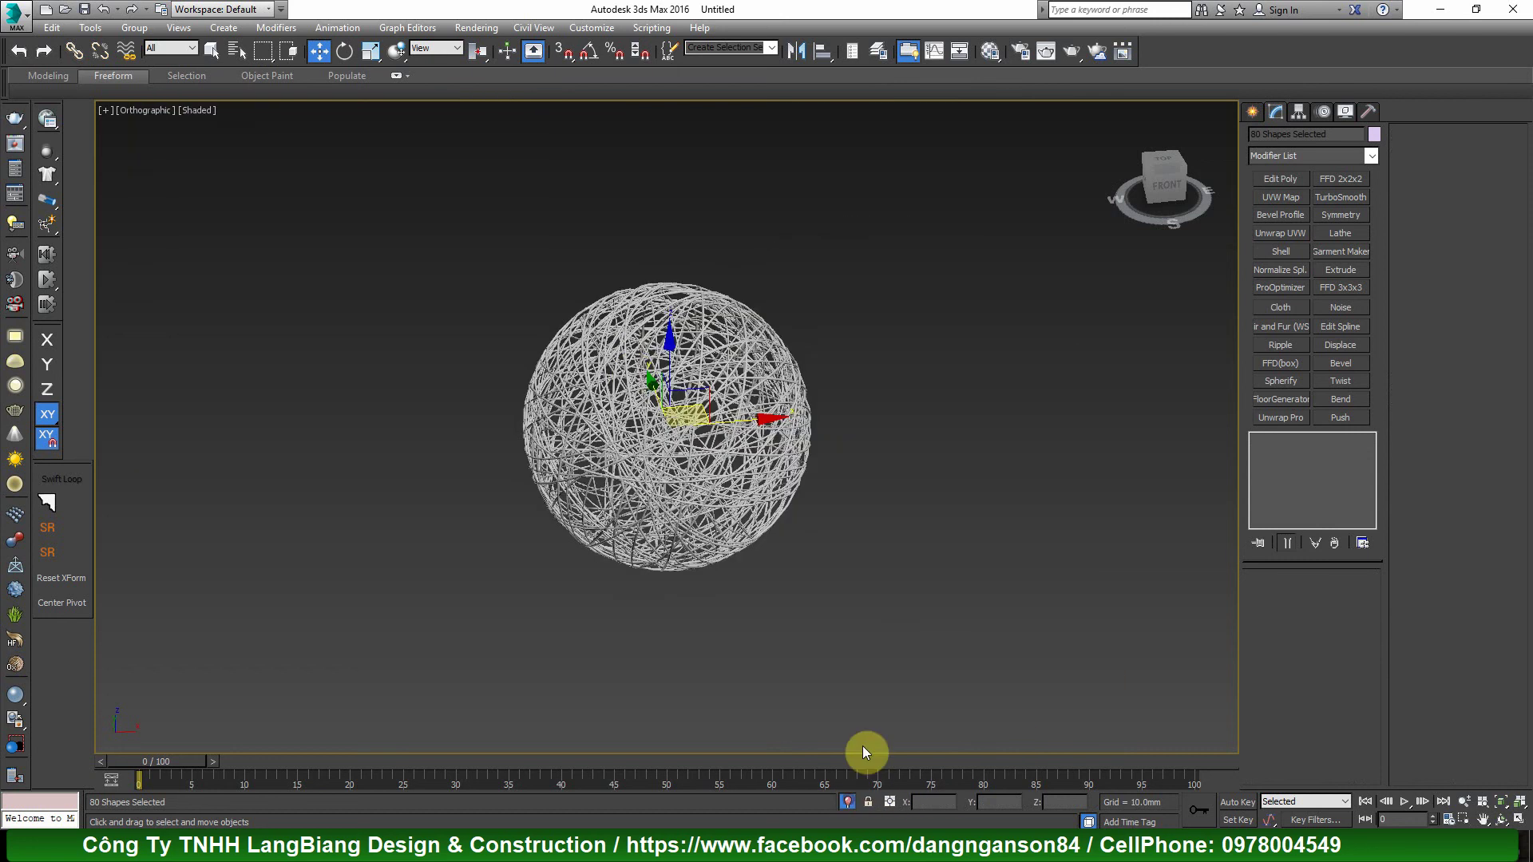
pyautogui.rightClick(639, 379)
pyautogui.moveTo(661, 529)
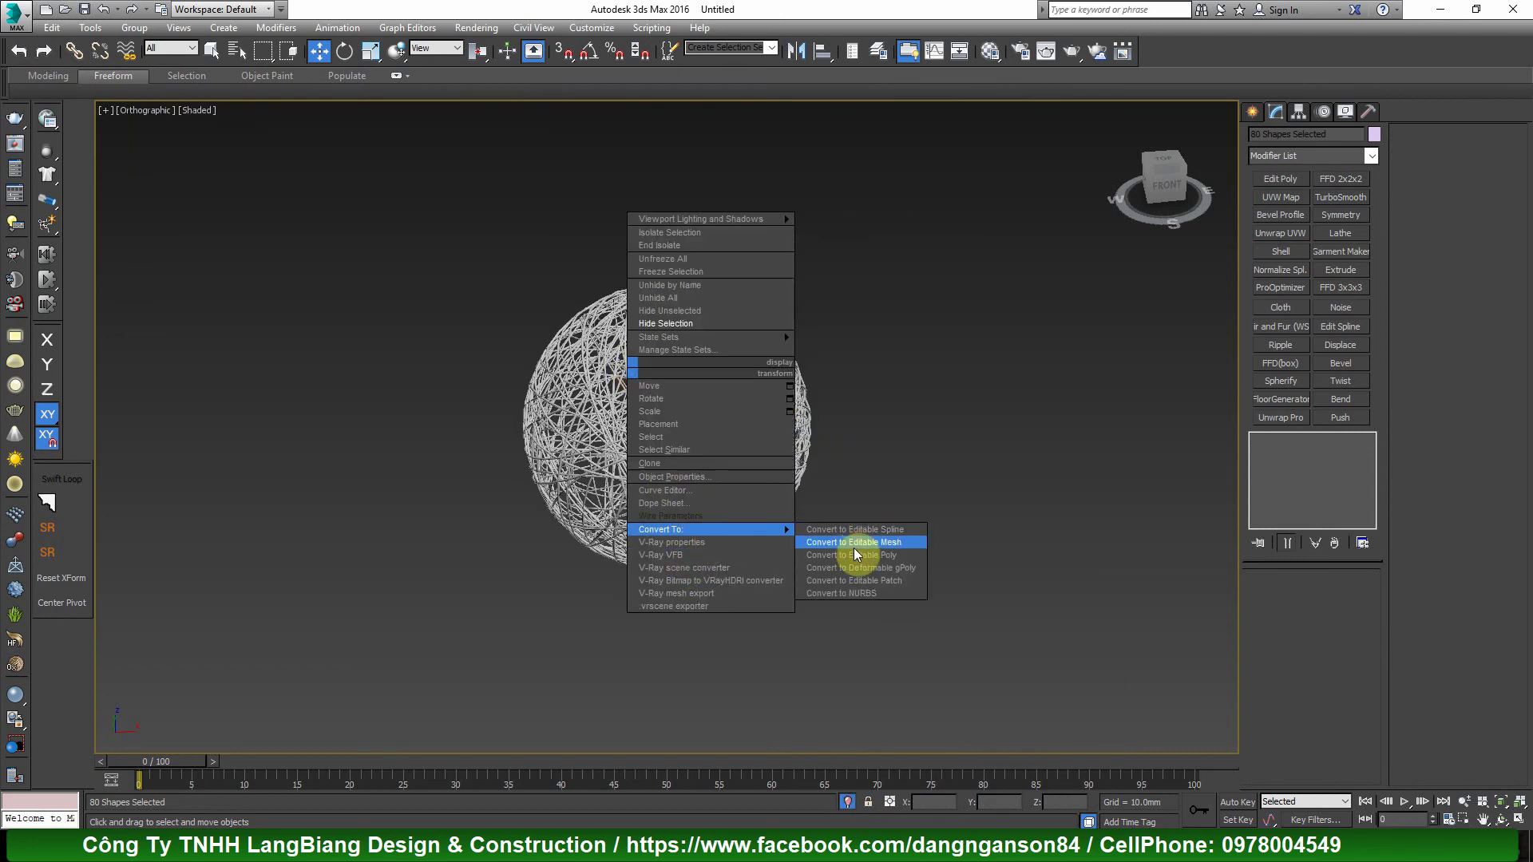
pyautogui.click(854, 556)
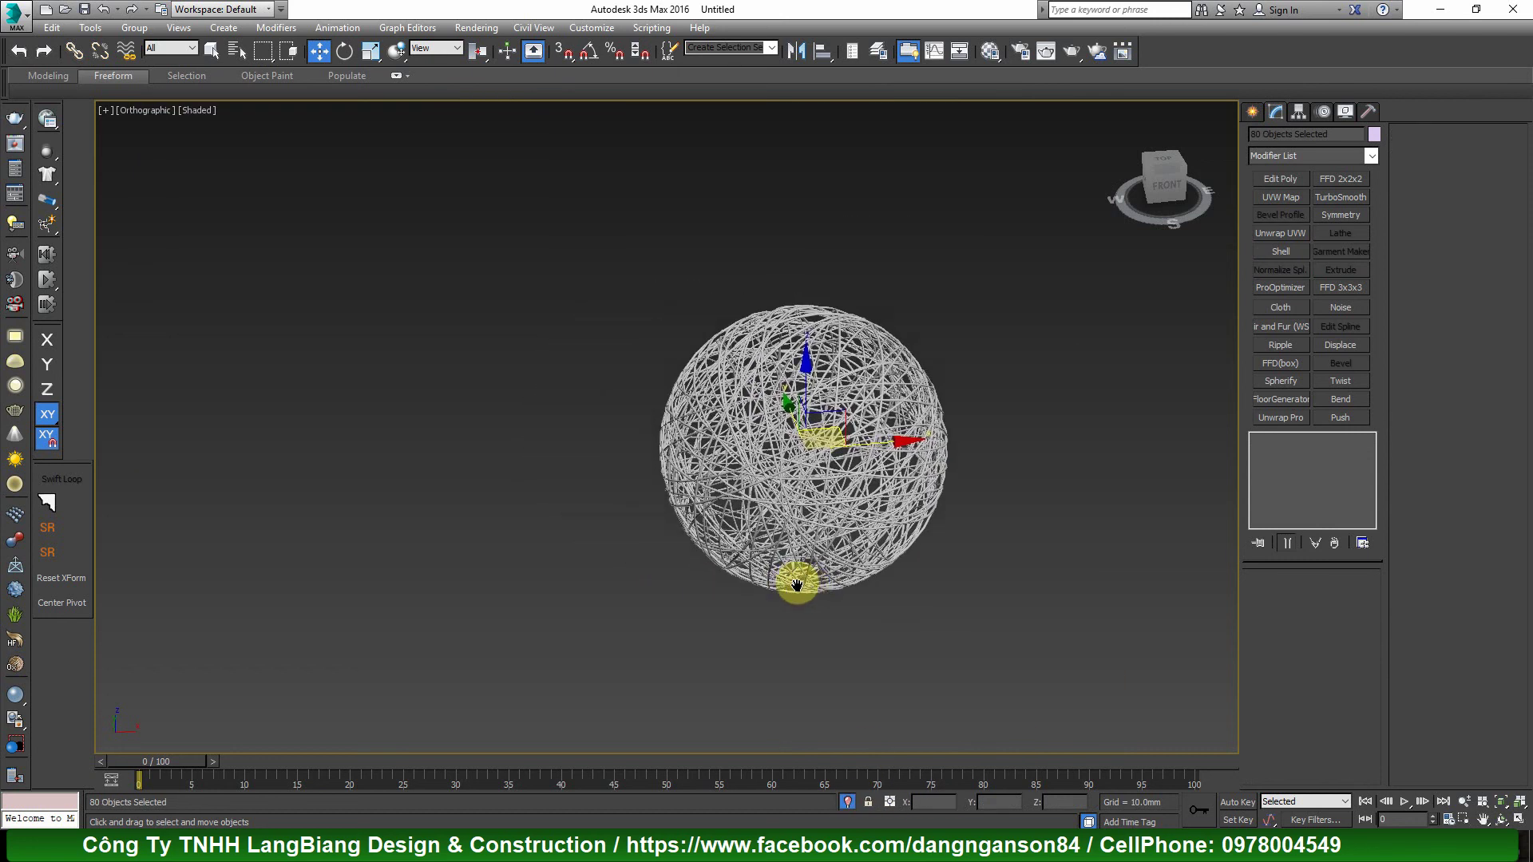
pyautogui.scroll(5, 797, 581)
pyautogui.click(1036, 519)
pyautogui.scroll(5, 582, 413)
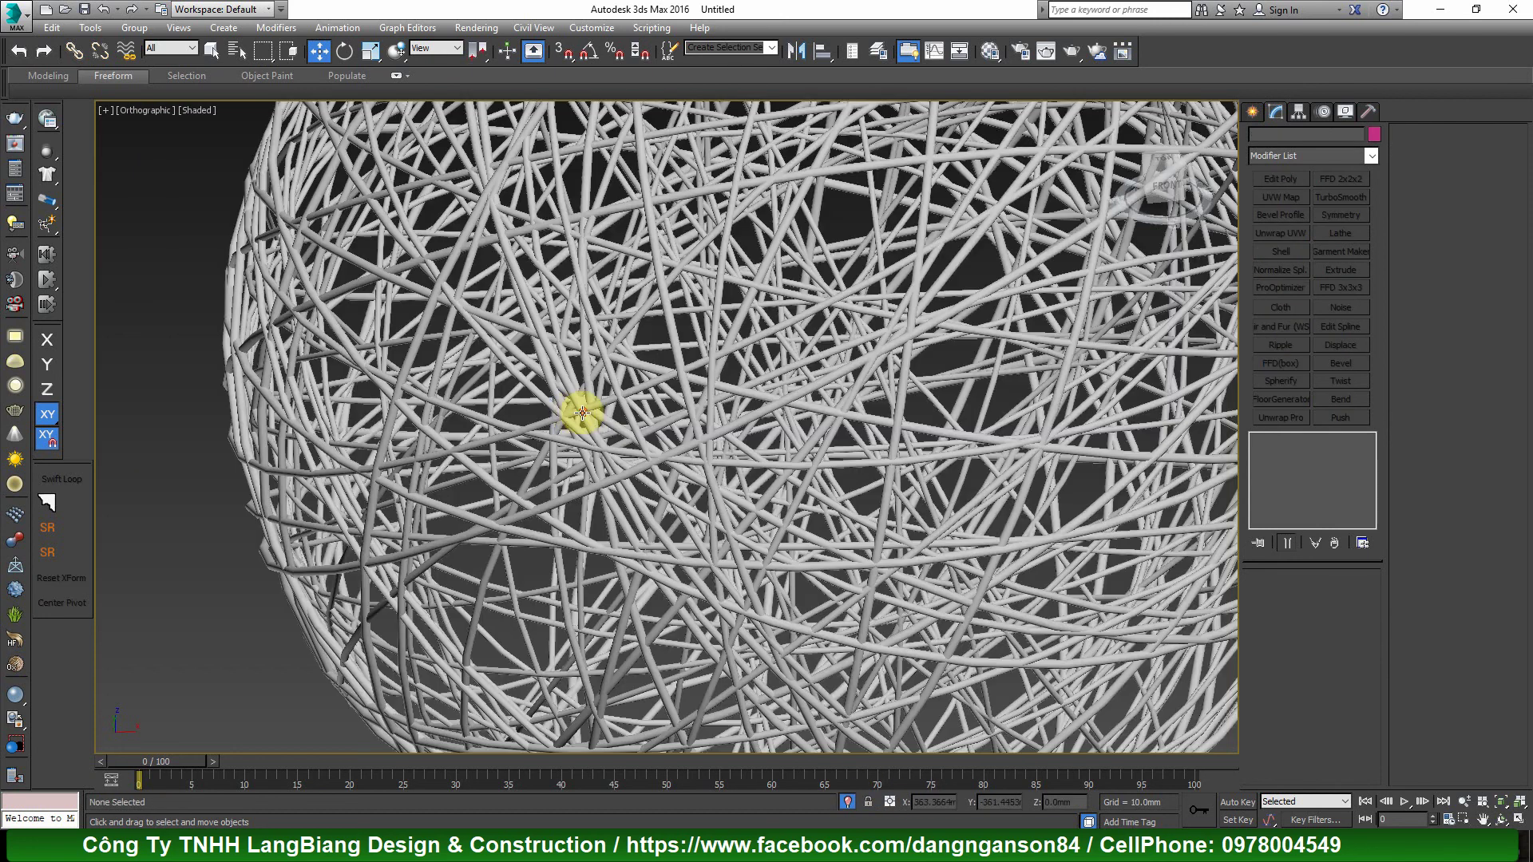
# - Select Shape007 and attach all other rings to it via the Attach List
pyautogui.click(819, 378)
pyautogui.press('F4')
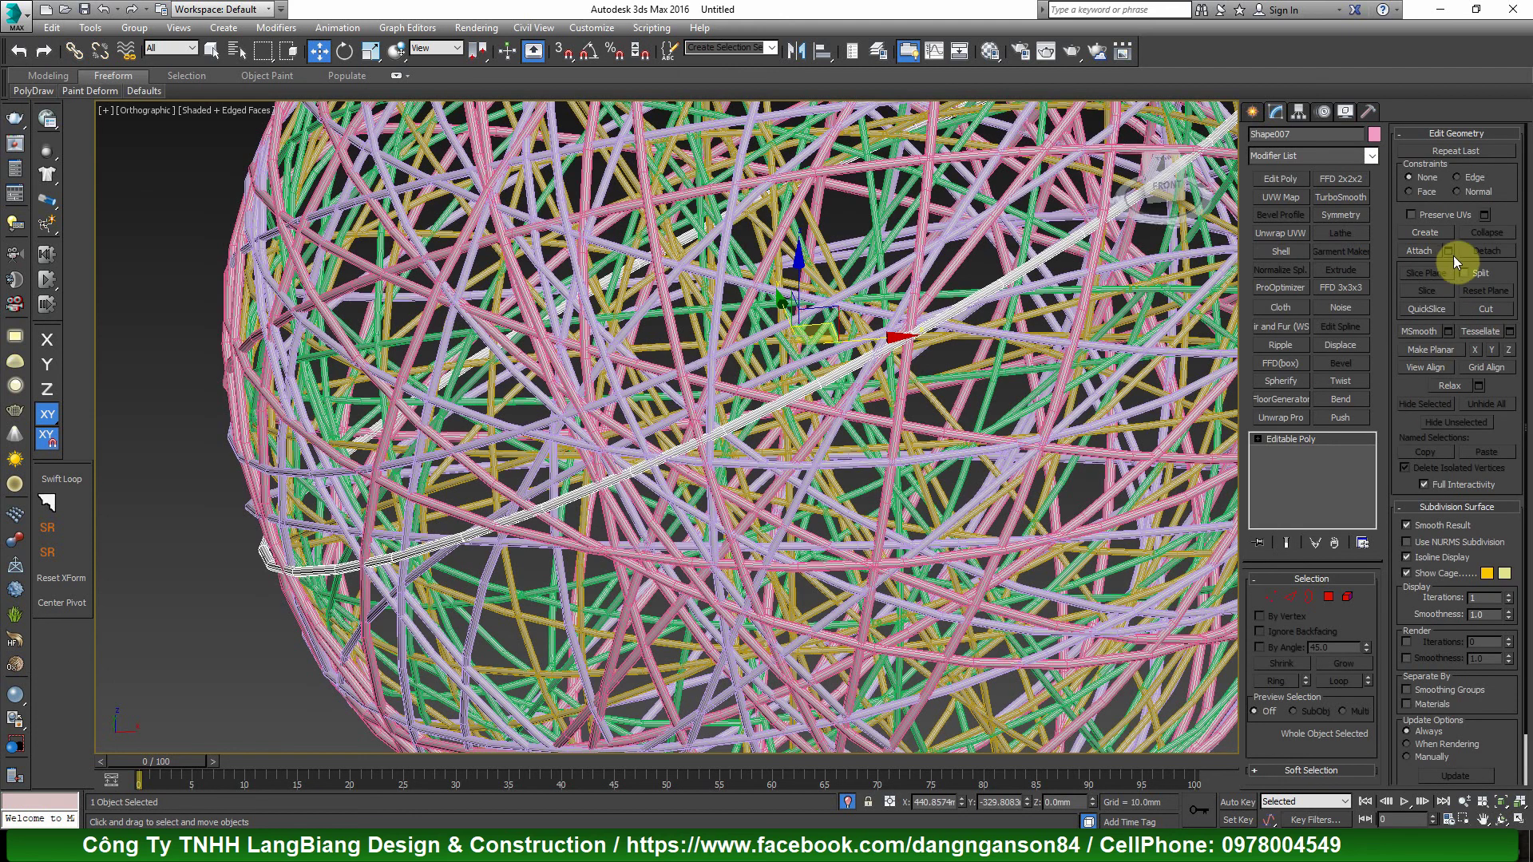
pyautogui.hotkey('ctrl', 'a')
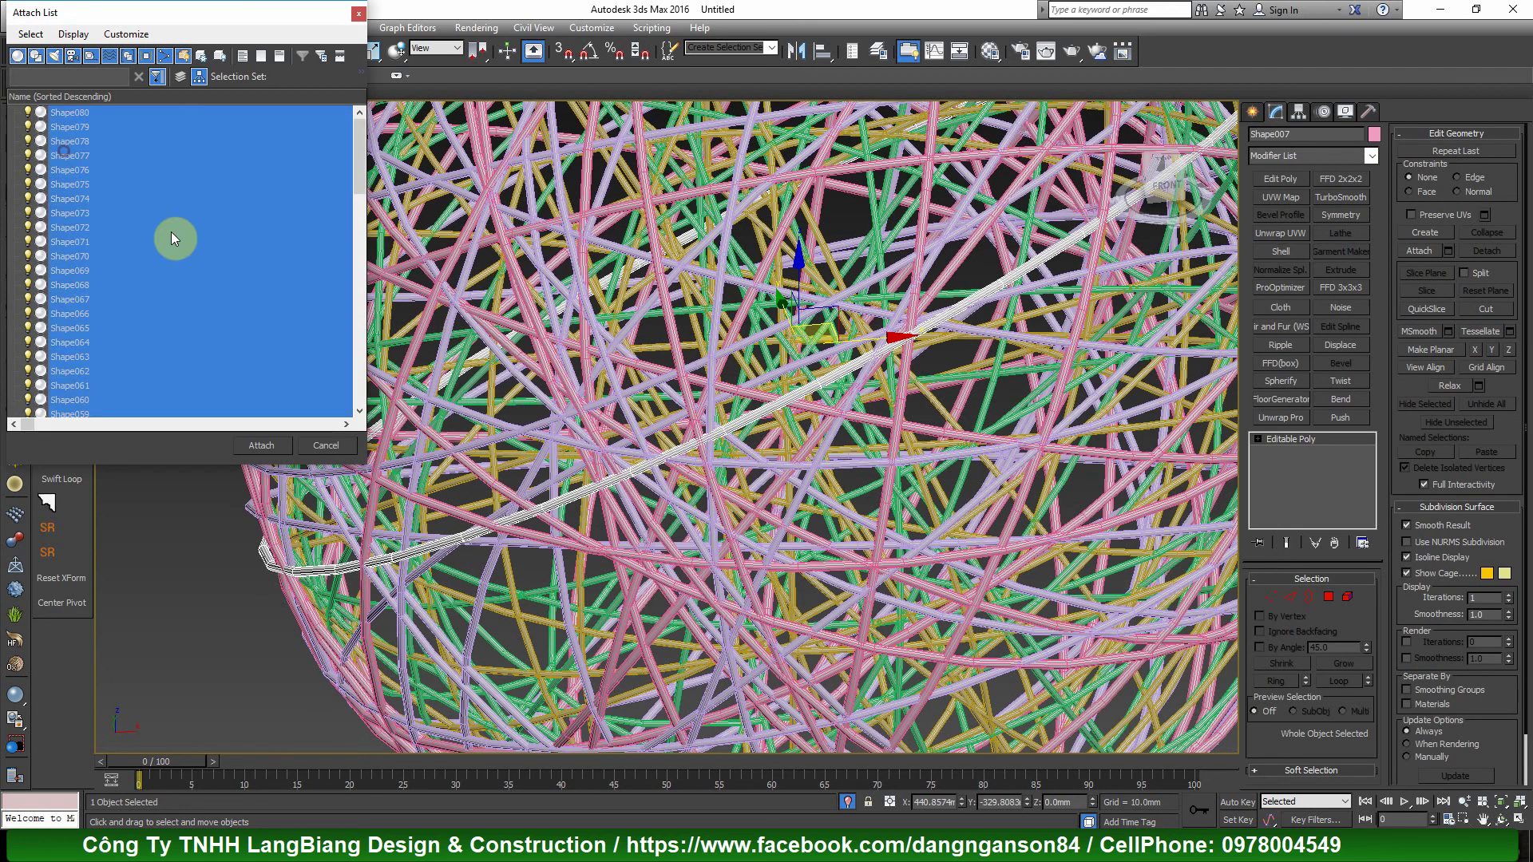
pyautogui.click(251, 443)
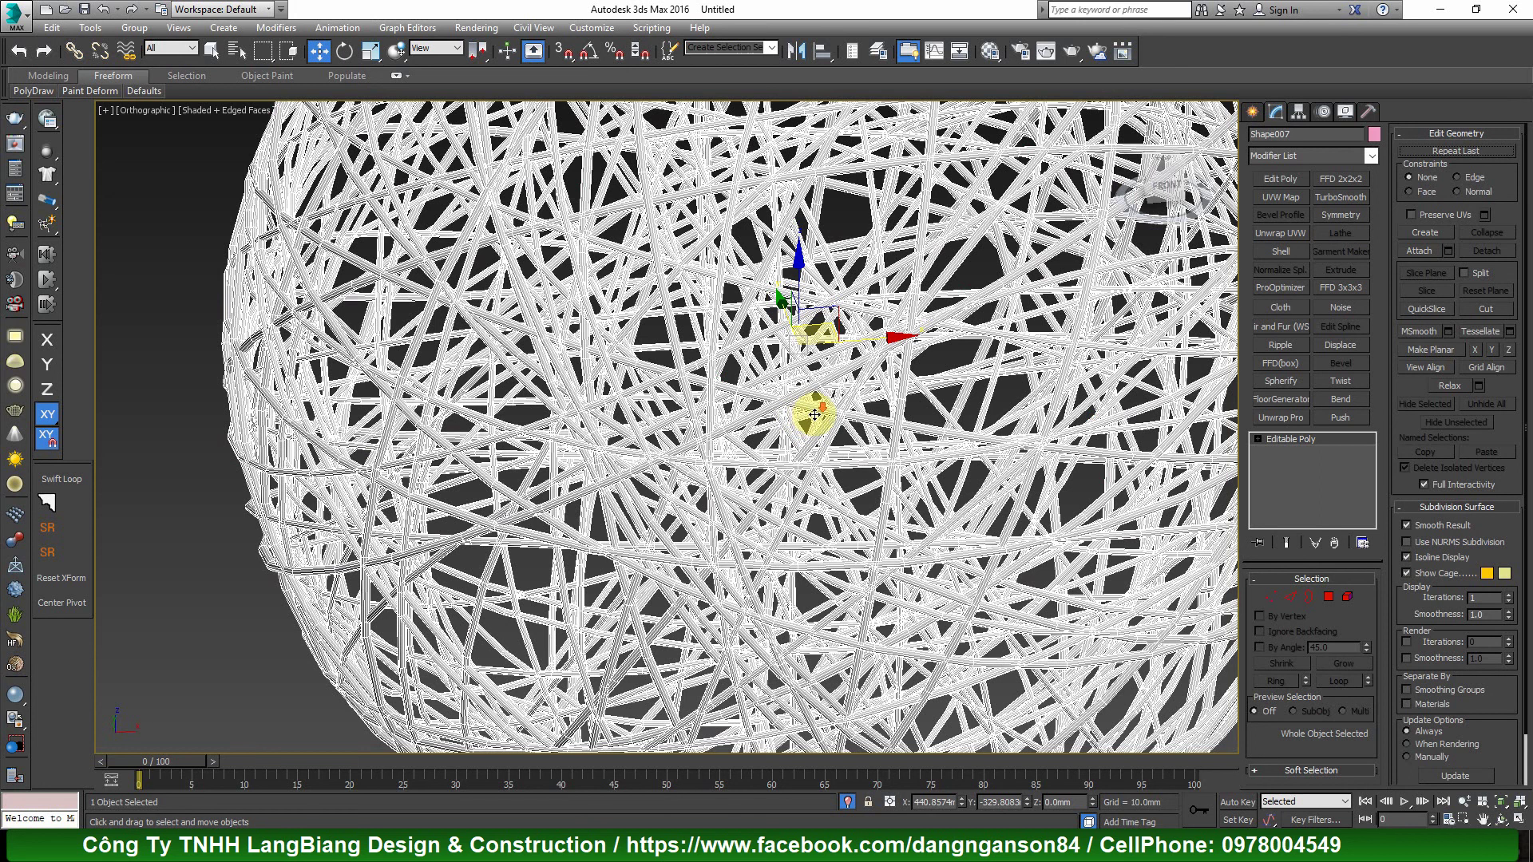
pyautogui.scroll(-5, 814, 414)
pyautogui.press('F4')
pyautogui.scroll(2, 838, 359)
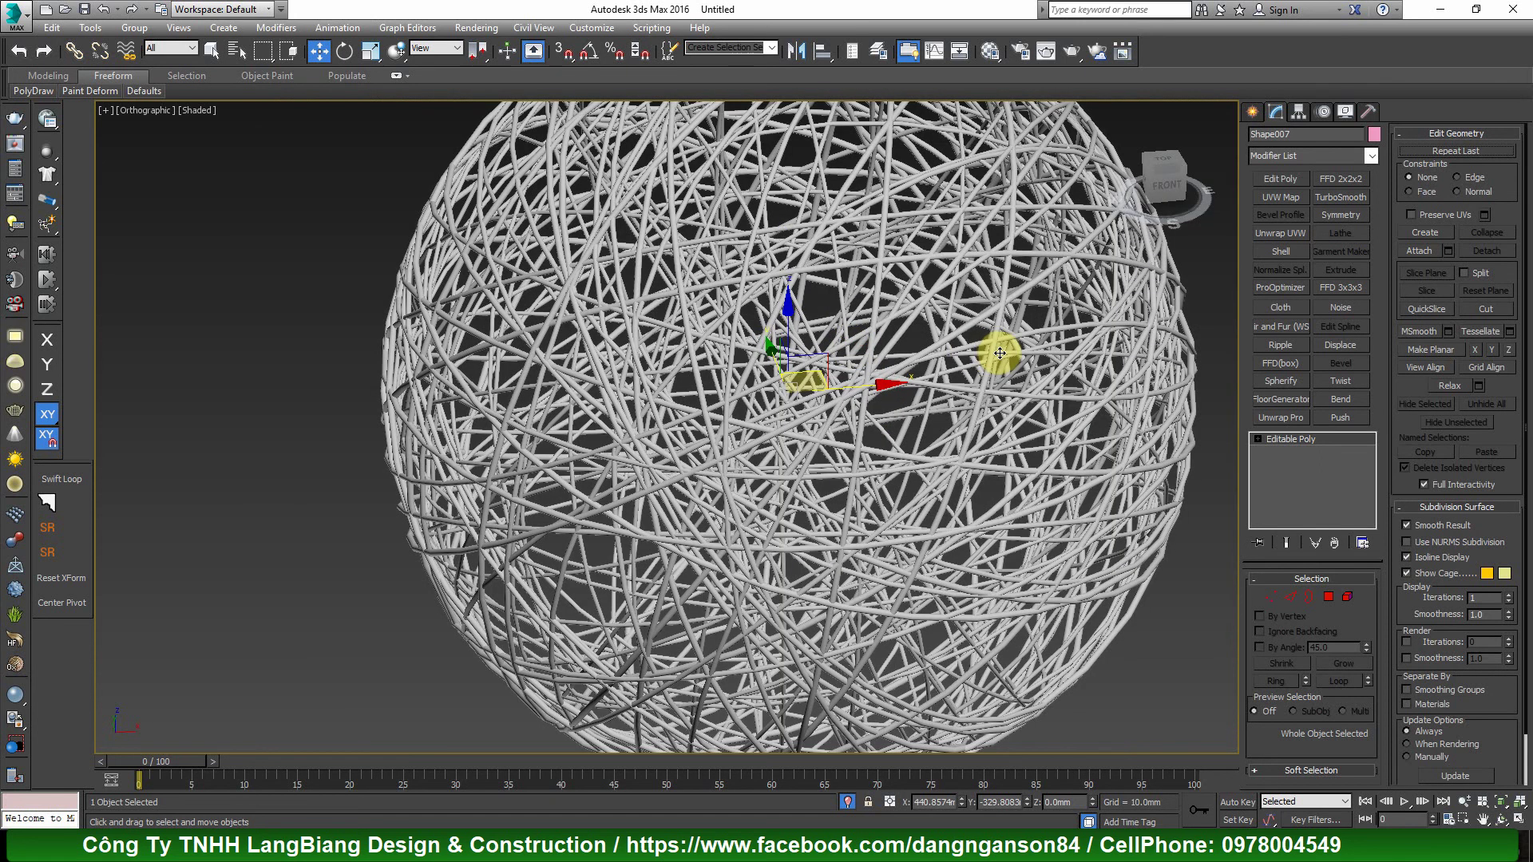
pyautogui.keyDown('alt'); pyautogui.moveTo(981, 356); pyautogui.dragTo(896, 390, button='middle'); pyautogui.keyUp('alt')
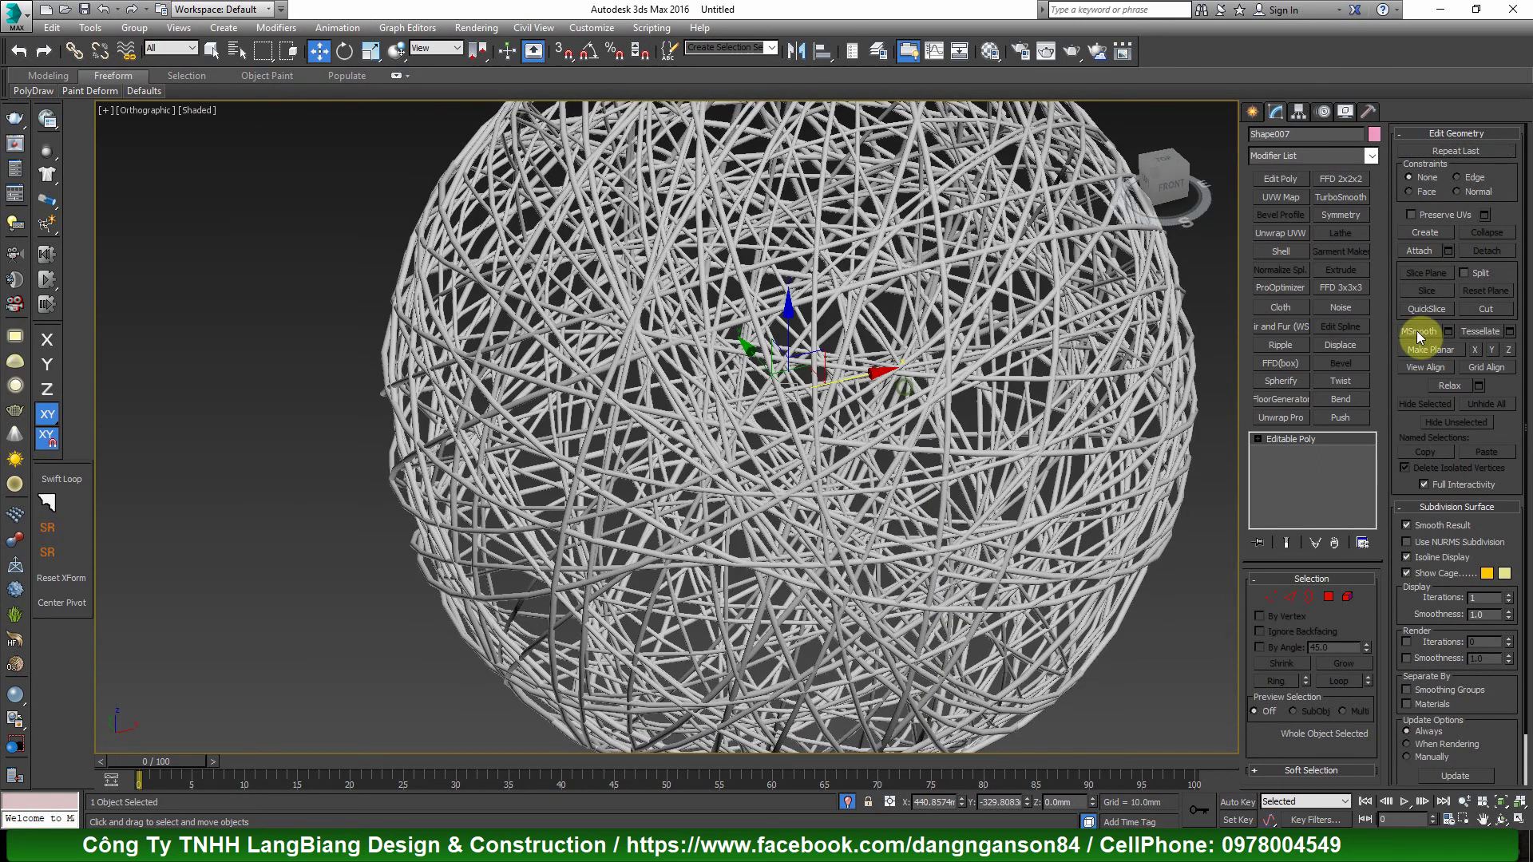
# - Add a Noise modifier with strengths X 6.77, Y 20.48, Z 14.11 mm and scale 50
pyautogui.click(1340, 308)
pyautogui.scroll(-3, 1096, 611)
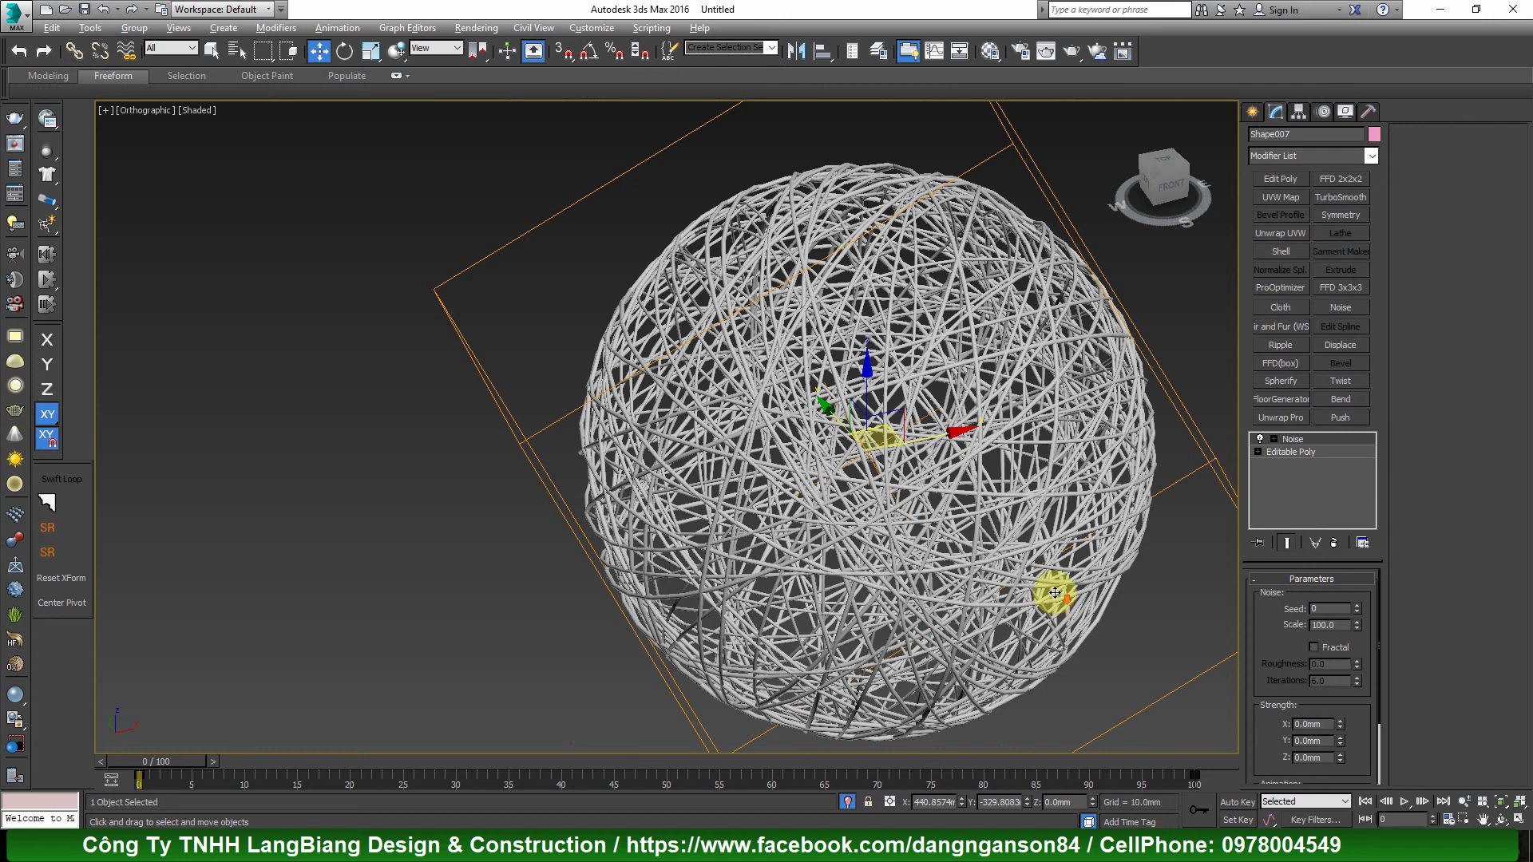
pyautogui.keyDown('alt'); pyautogui.moveTo(1051, 592); pyautogui.dragTo(1012, 549, button='middle'); pyautogui.keyUp('alt')
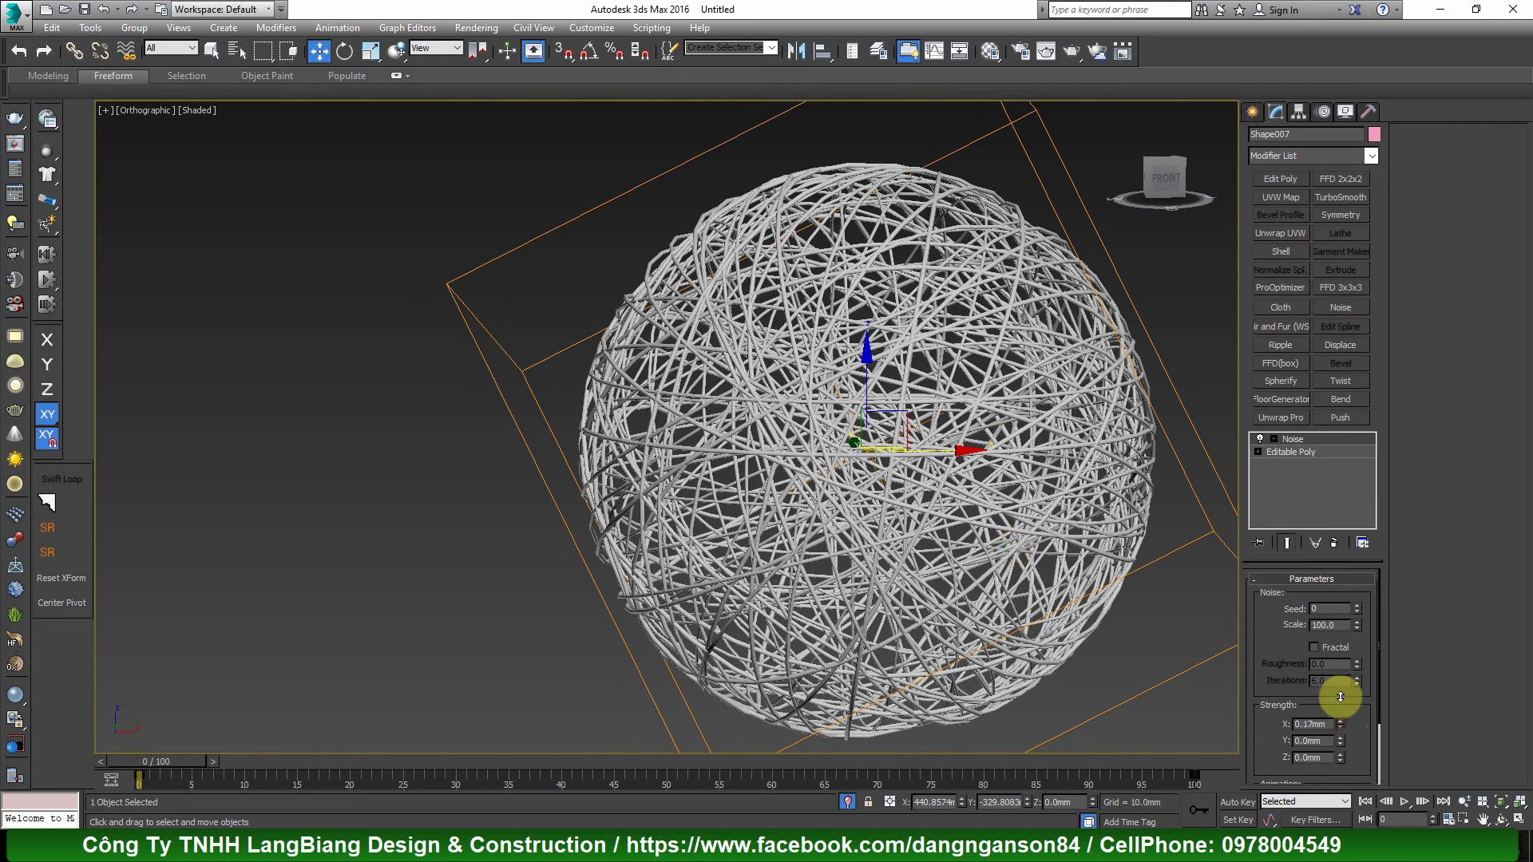
pyautogui.moveTo(1340, 697); pyautogui.dragTo(1315, 470)
pyautogui.moveTo(1340, 746); pyautogui.dragTo(1339, 464)
pyautogui.moveTo(1339, 655)
pyautogui.mouseDown()
pyautogui.moveTo(1317, 404)
pyautogui.moveTo(1174, 524)
pyautogui.moveTo(1219, 499)
pyautogui.mouseUp()
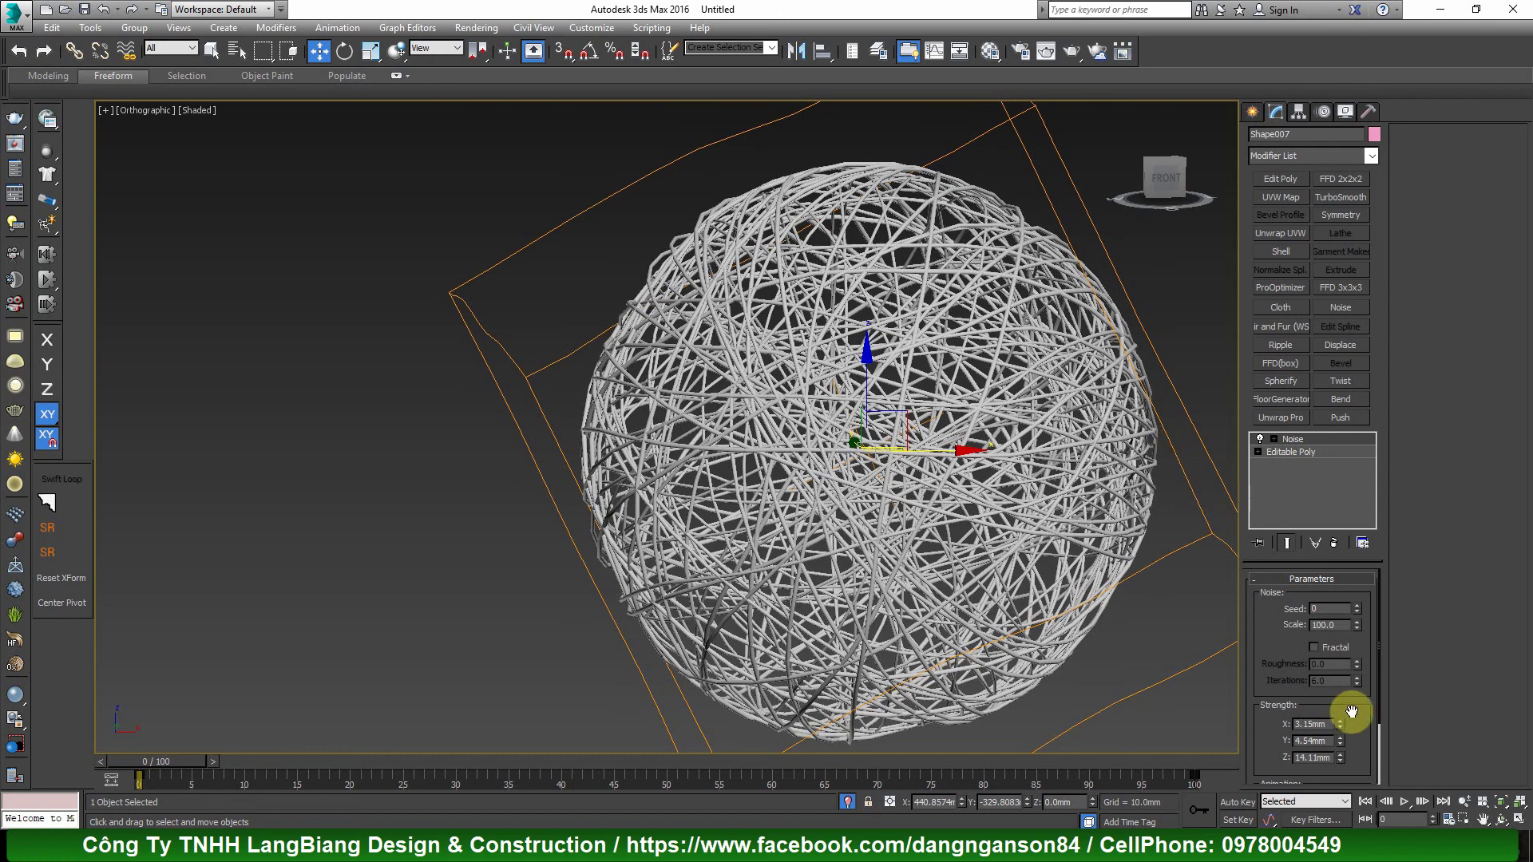
pyautogui.moveTo(1345, 728); pyautogui.dragTo(1351, 625)
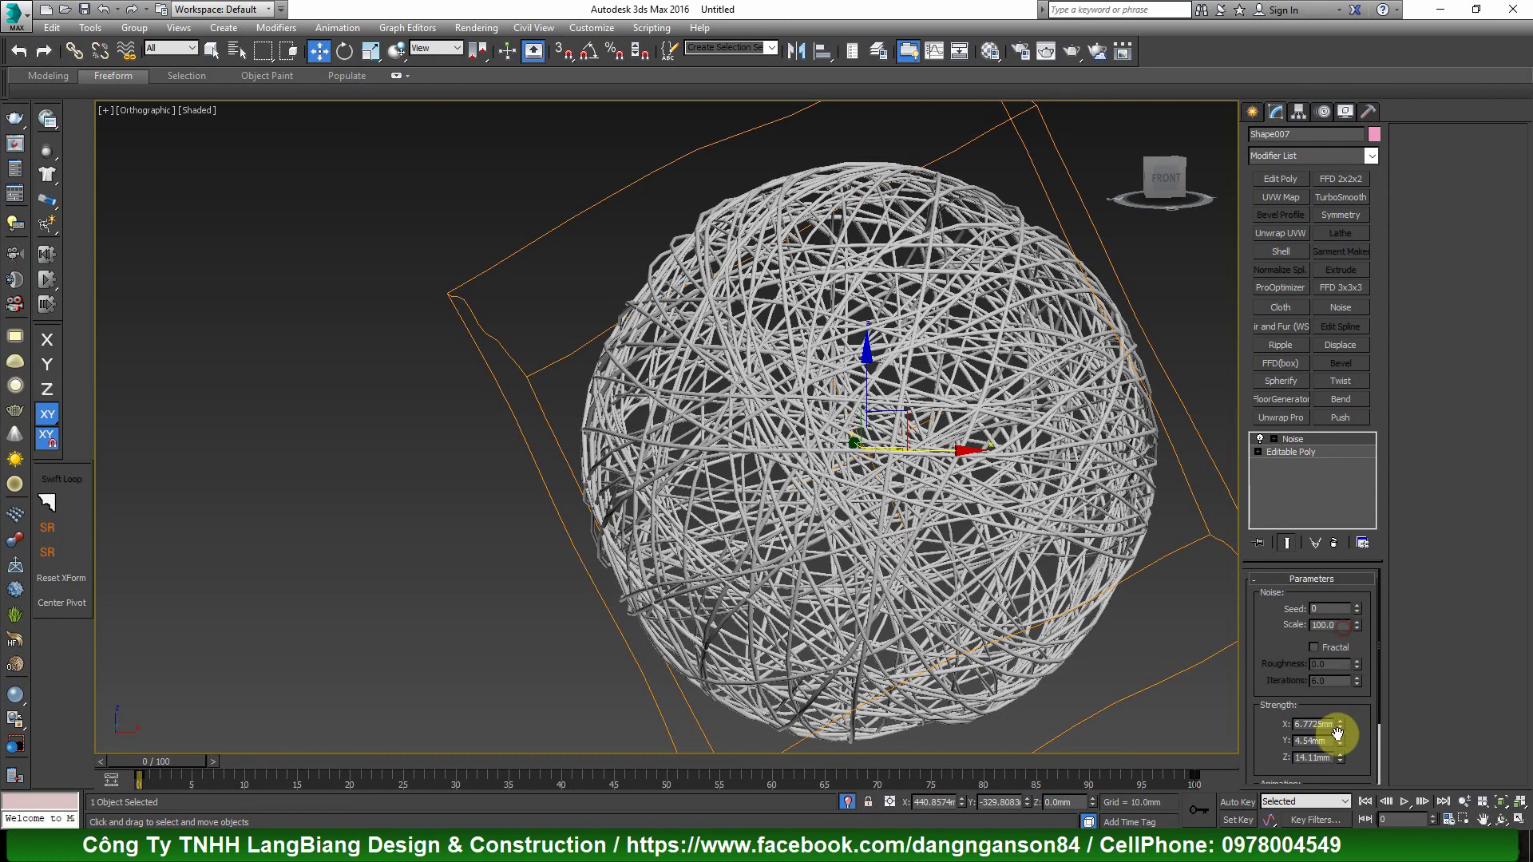
pyautogui.moveTo(1342, 724); pyautogui.dragTo(1355, 487)
pyautogui.scroll(1, 930, 462)
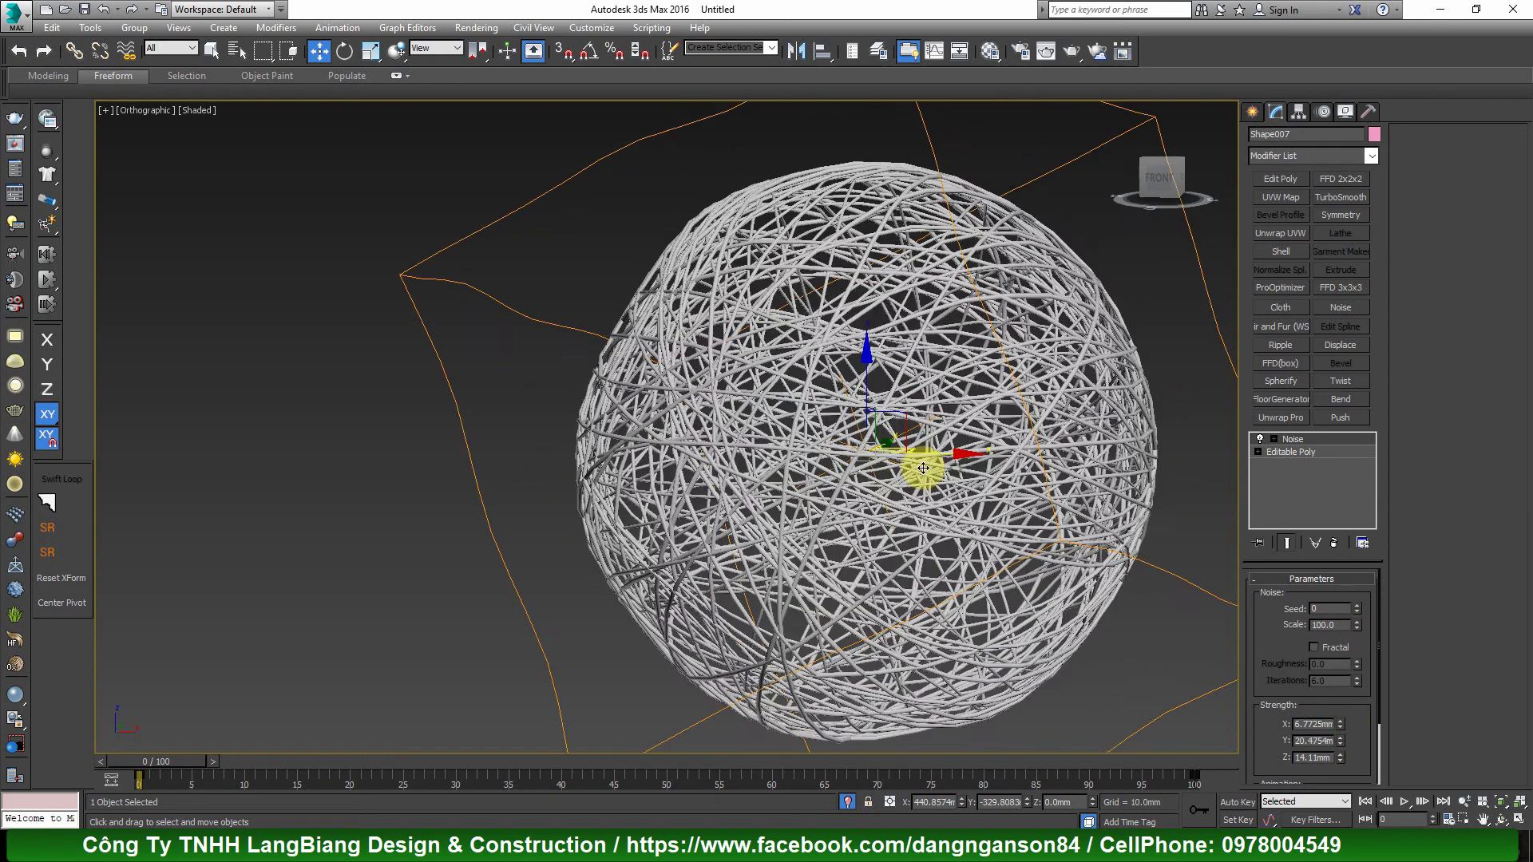
pyautogui.scroll(2, 990, 467)
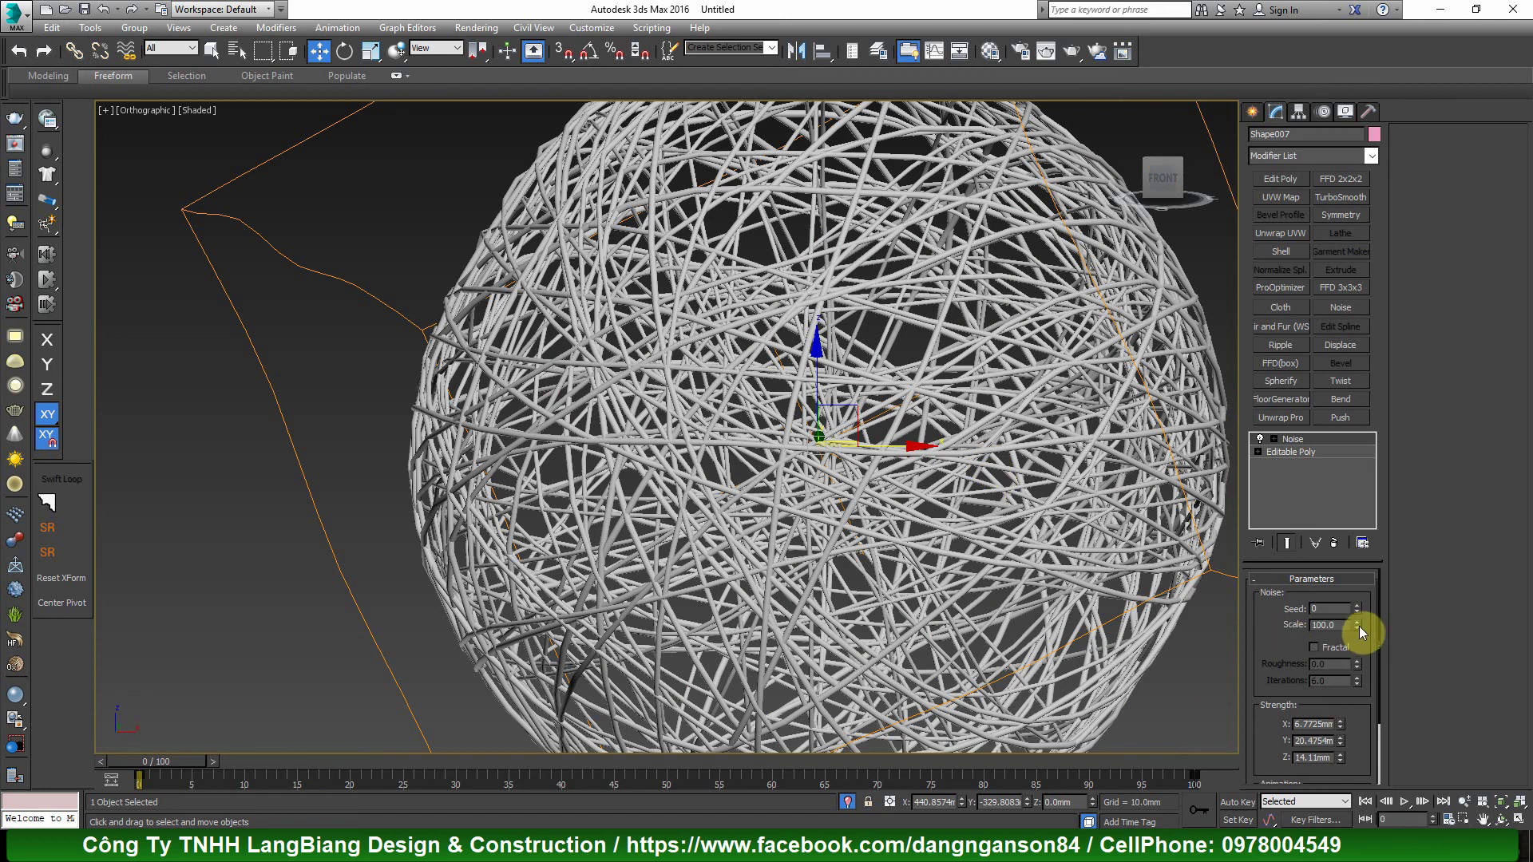
pyautogui.moveTo(1358, 628); pyautogui.dragTo(1366, 661)
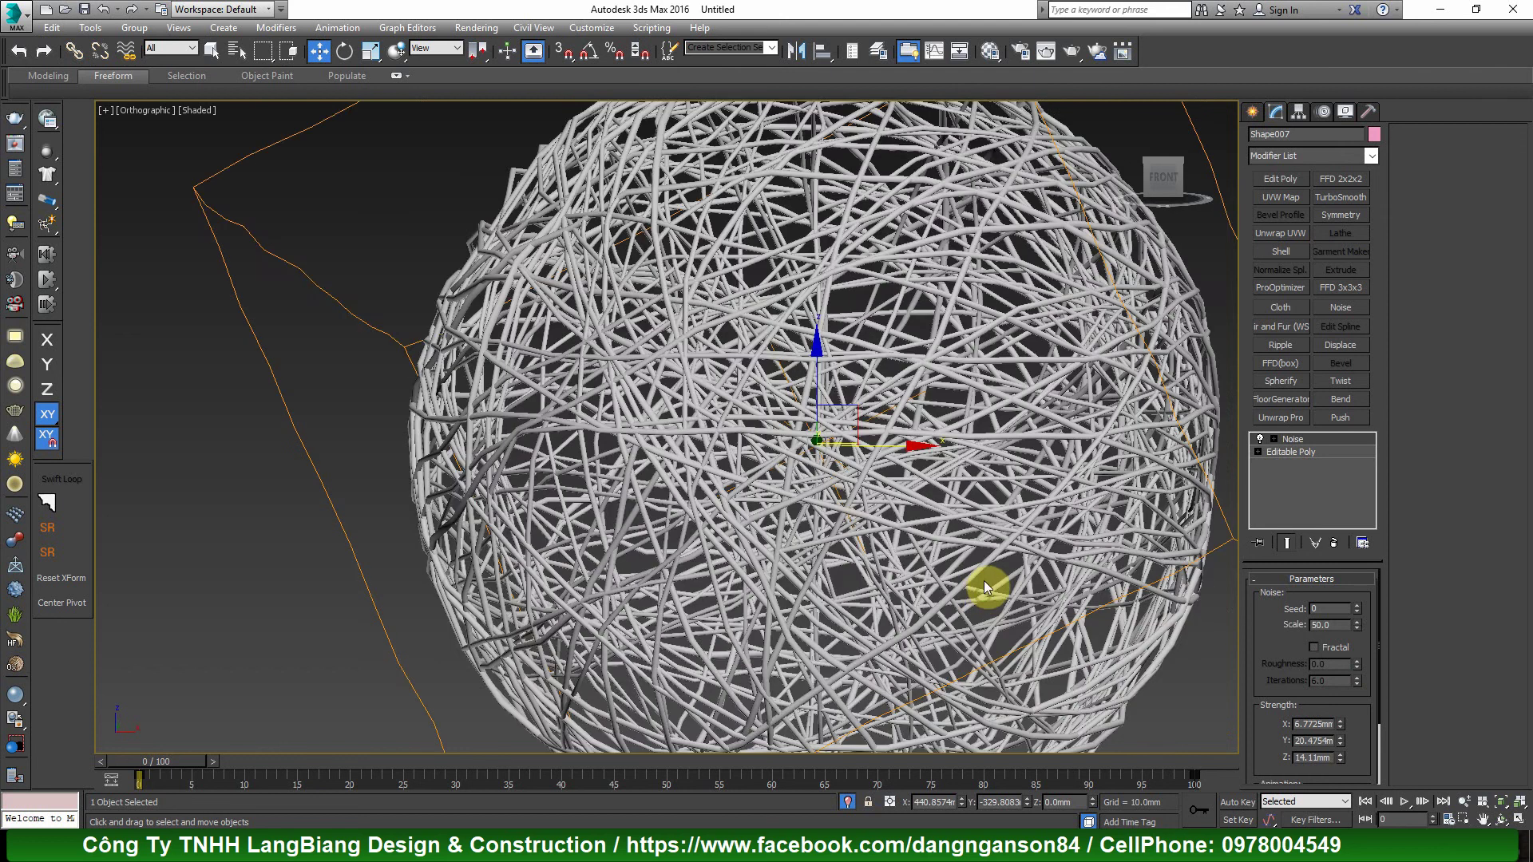
pyautogui.scroll(-3, 983, 588)
# - Add an Edit Poly modifier above the Noise modifier
pyautogui.click(1281, 178)
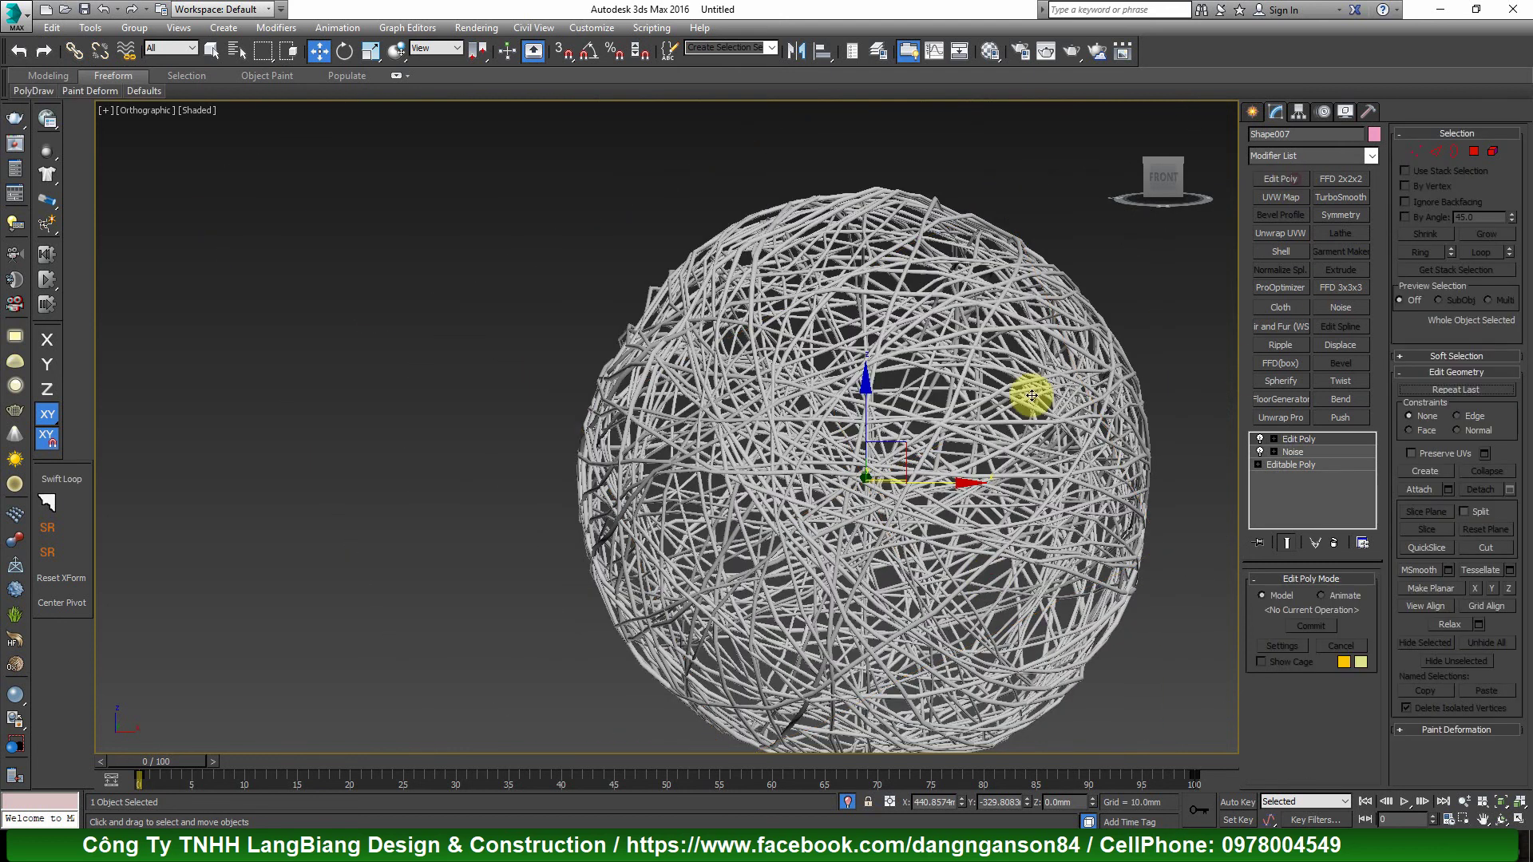
pyautogui.moveTo(1027, 397); pyautogui.dragTo(989, 376, button='middle')
pyautogui.moveTo(996, 502)
pyautogui.keyDown('alt'); pyautogui.mouseDown(button='middle')
pyautogui.moveTo(910, 455)
pyautogui.moveTo(975, 637)
pyautogui.moveTo(1012, 622)
pyautogui.mouseUp(button='middle'); pyautogui.keyUp('alt')
# - Exit isolation so the reference photo reappears, and frame the wire sphere beside it
pyautogui.click(851, 803)
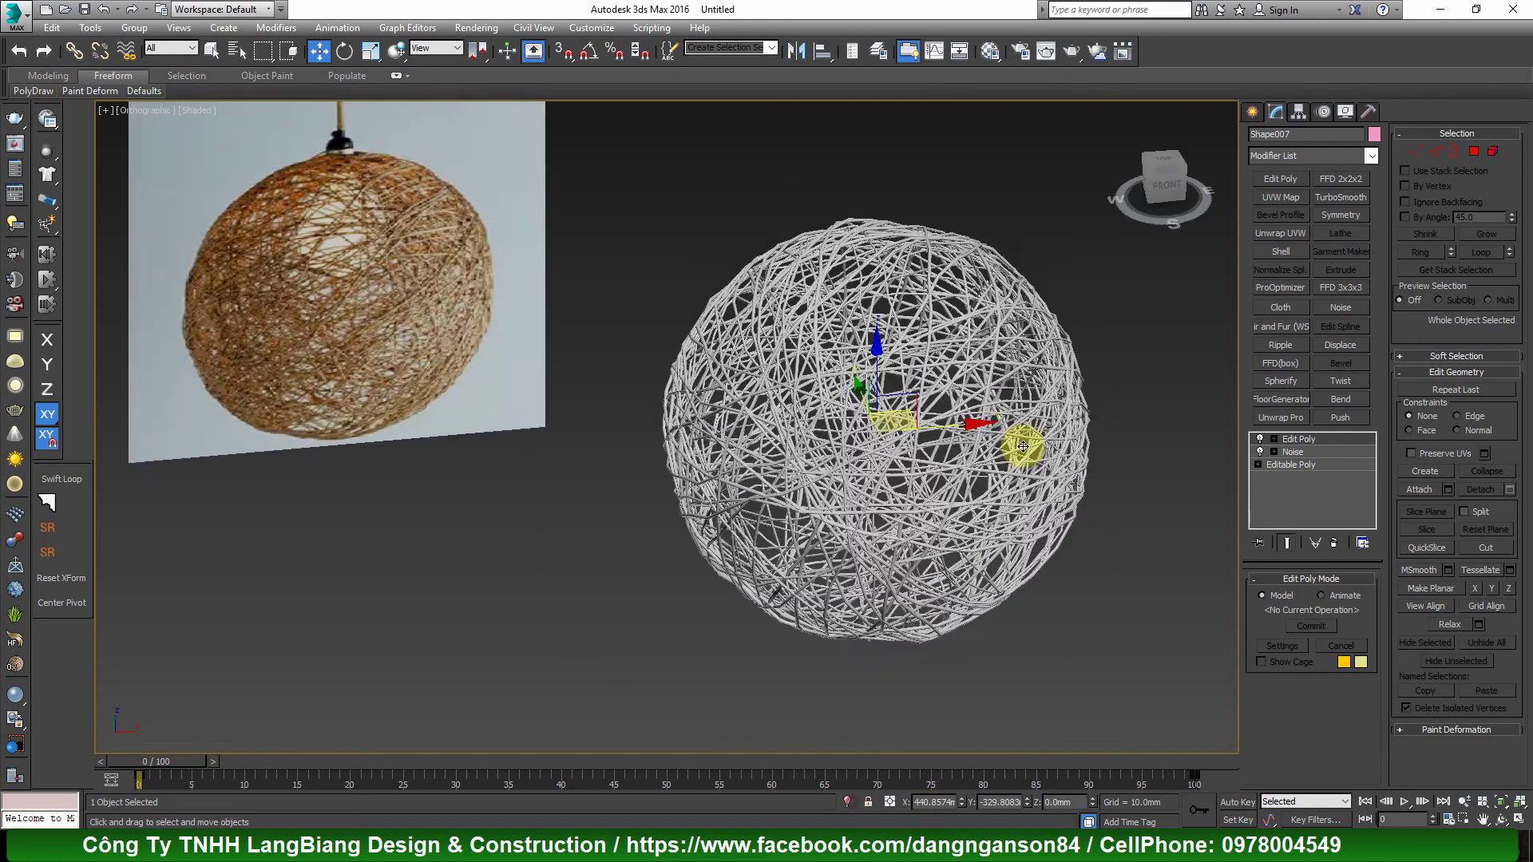
pyautogui.scroll(-2, 923, 438)
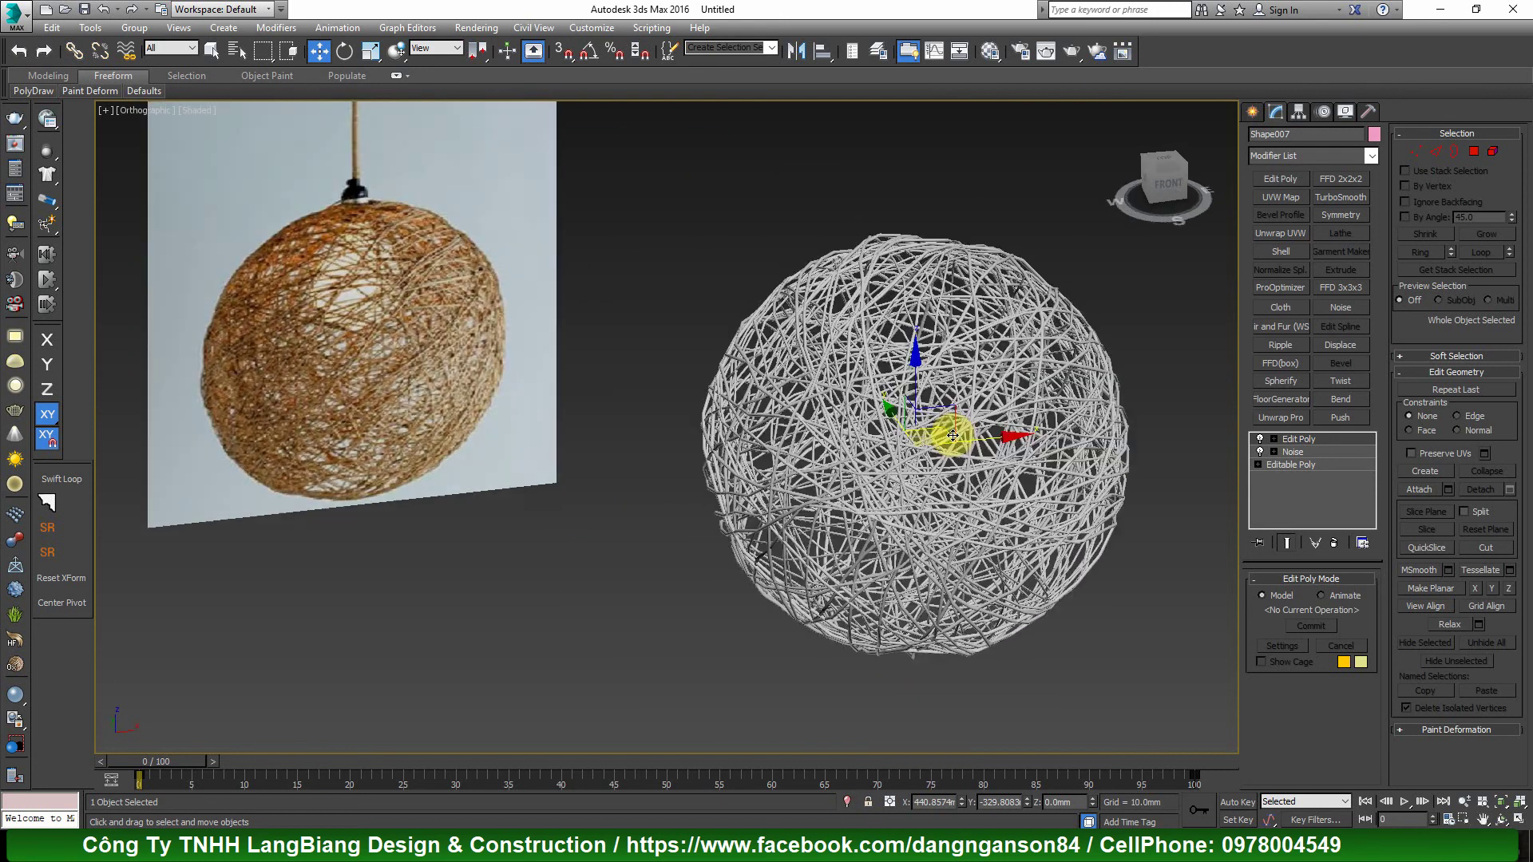
pyautogui.scroll(3, 907, 417)
pyautogui.scroll(3, 334, 253)
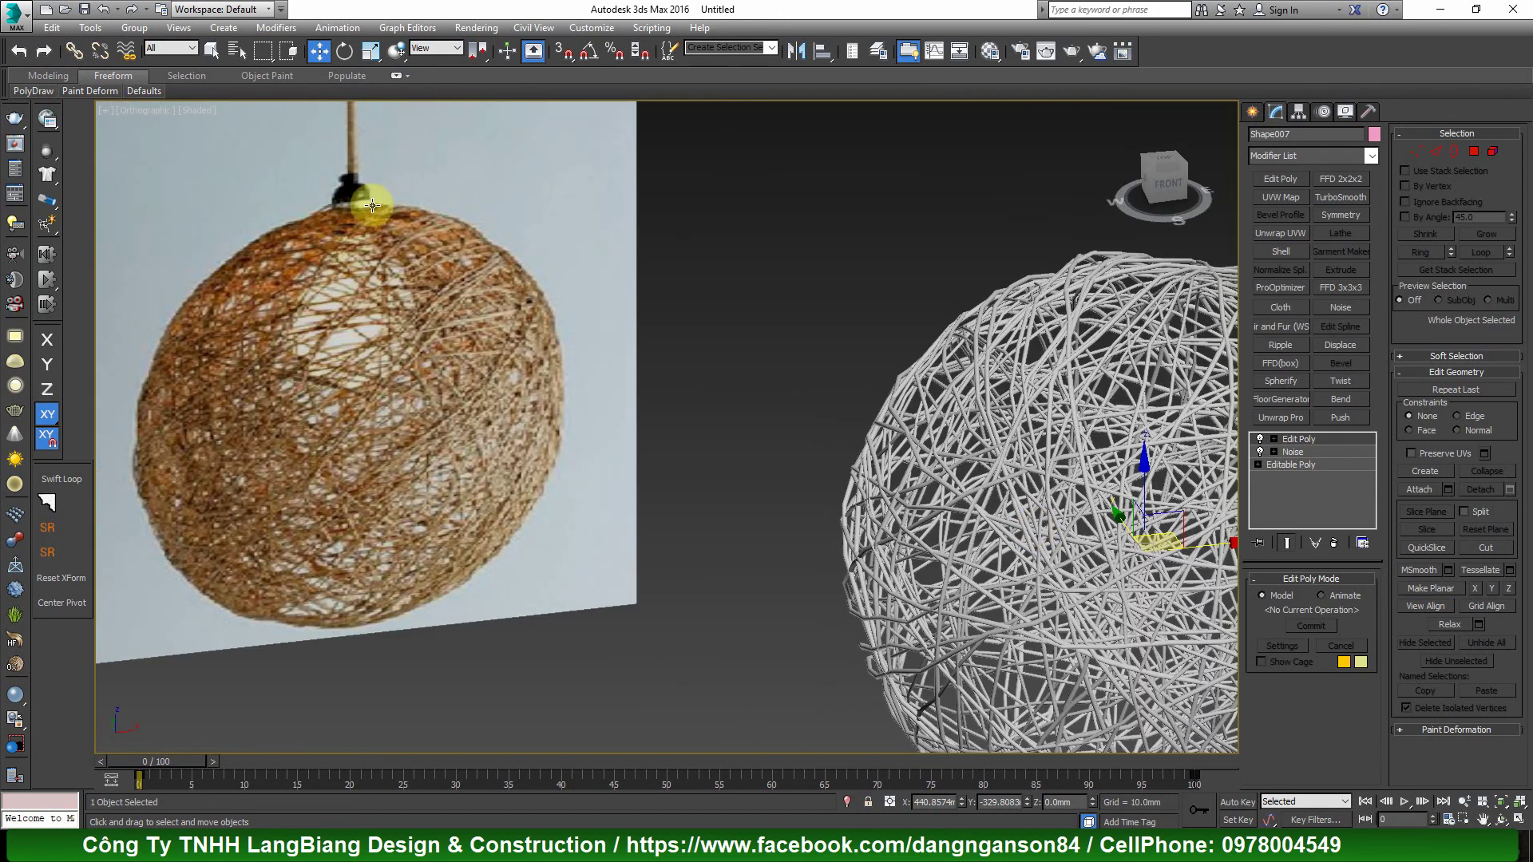
pyautogui.scroll(-2, 681, 341)
pyautogui.scroll(3, 729, 349)
pyautogui.moveTo(739, 356); pyautogui.dragTo(778, 368, button='middle')
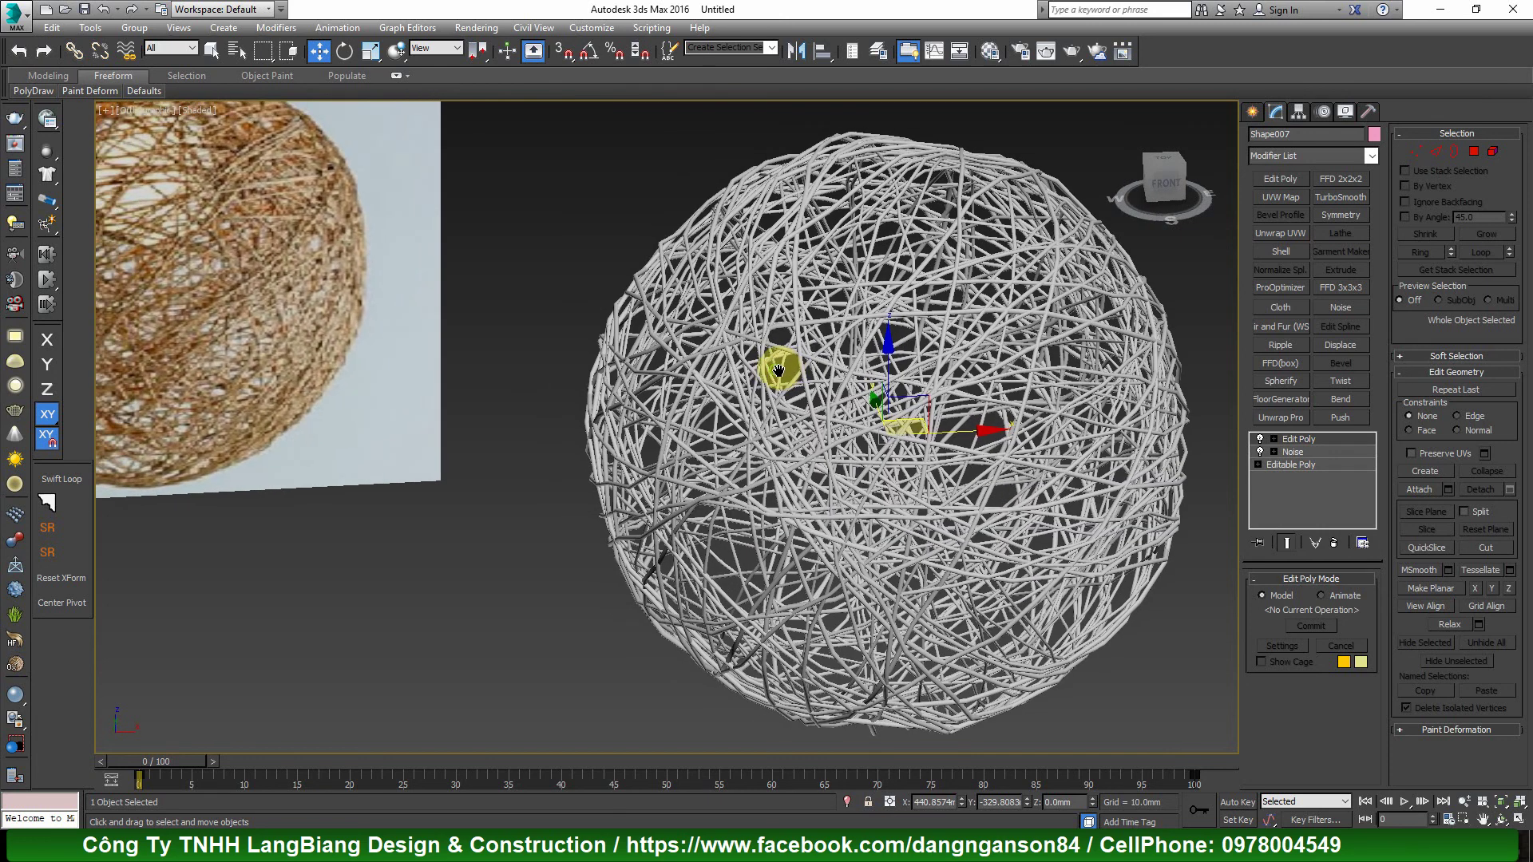
pyautogui.scroll(-1, 886, 395)
pyautogui.scroll(2, 910, 408)
pyautogui.scroll(-2, 957, 419)
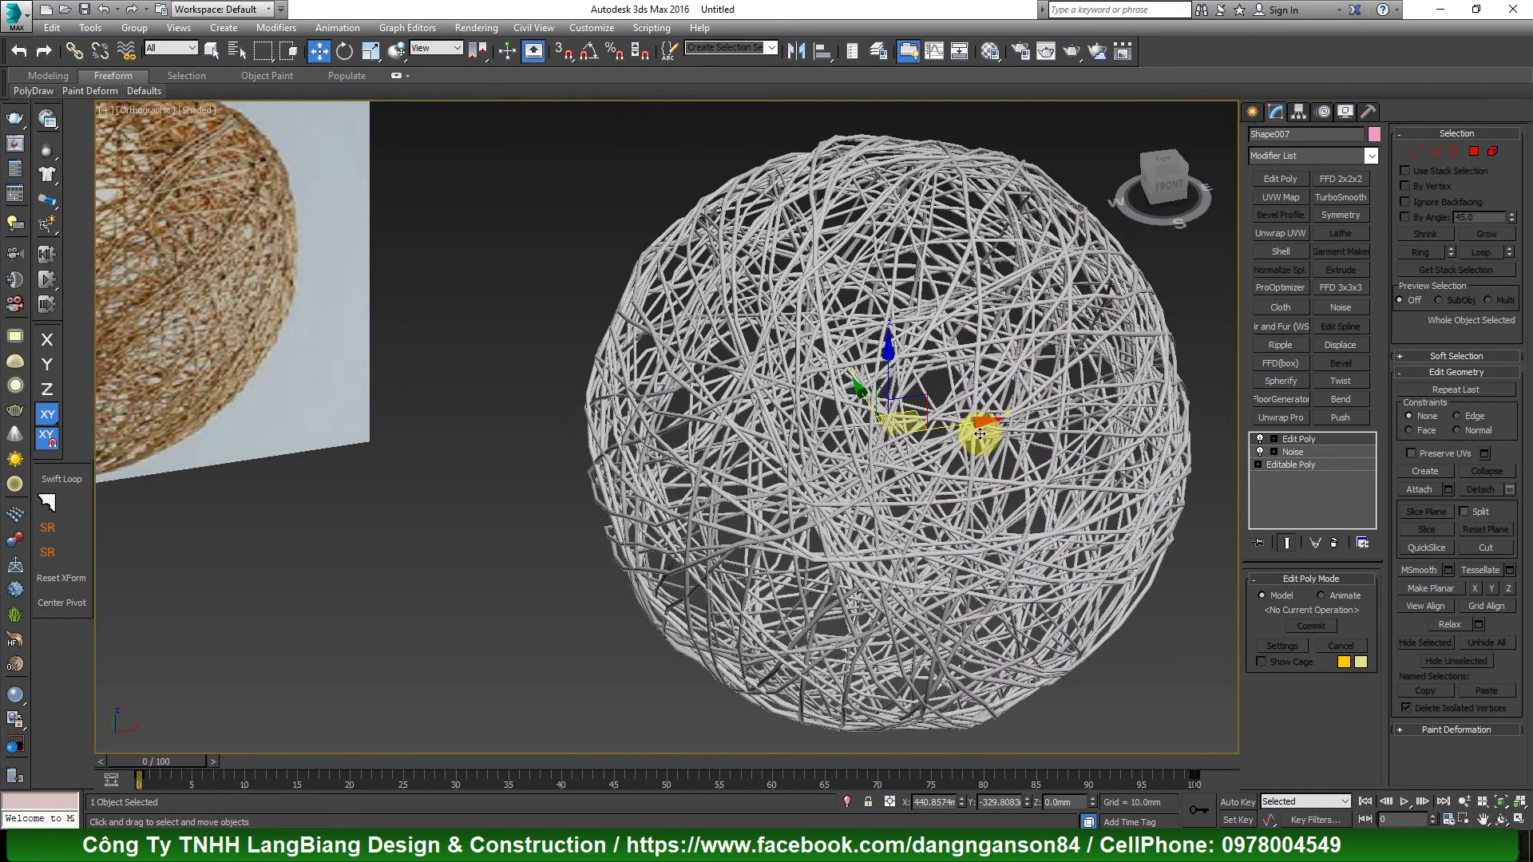
pyautogui.scroll(-1, 992, 430)
pyautogui.scroll(2, 992, 429)
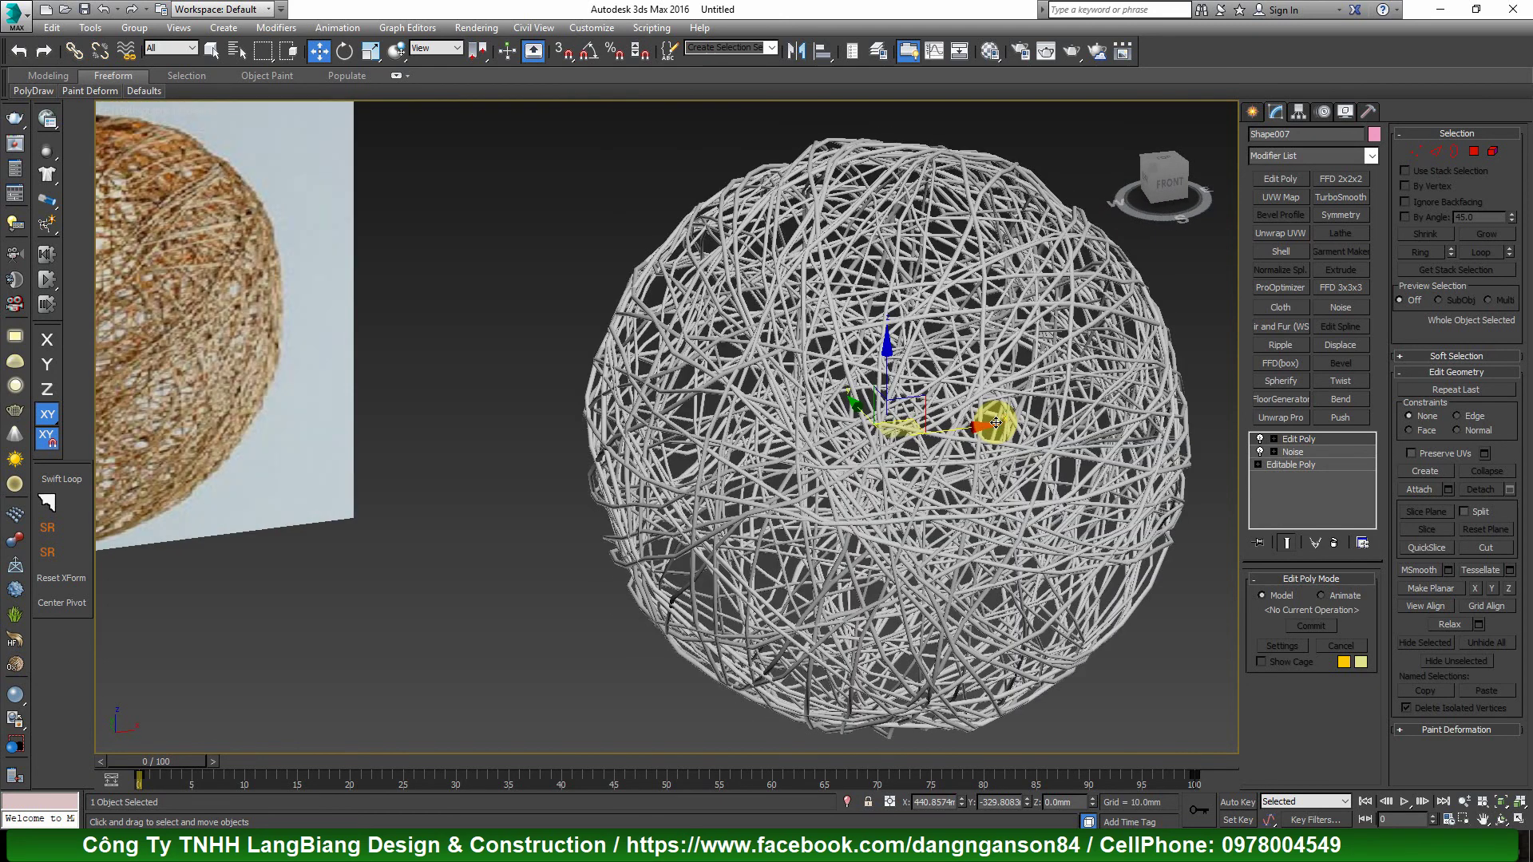